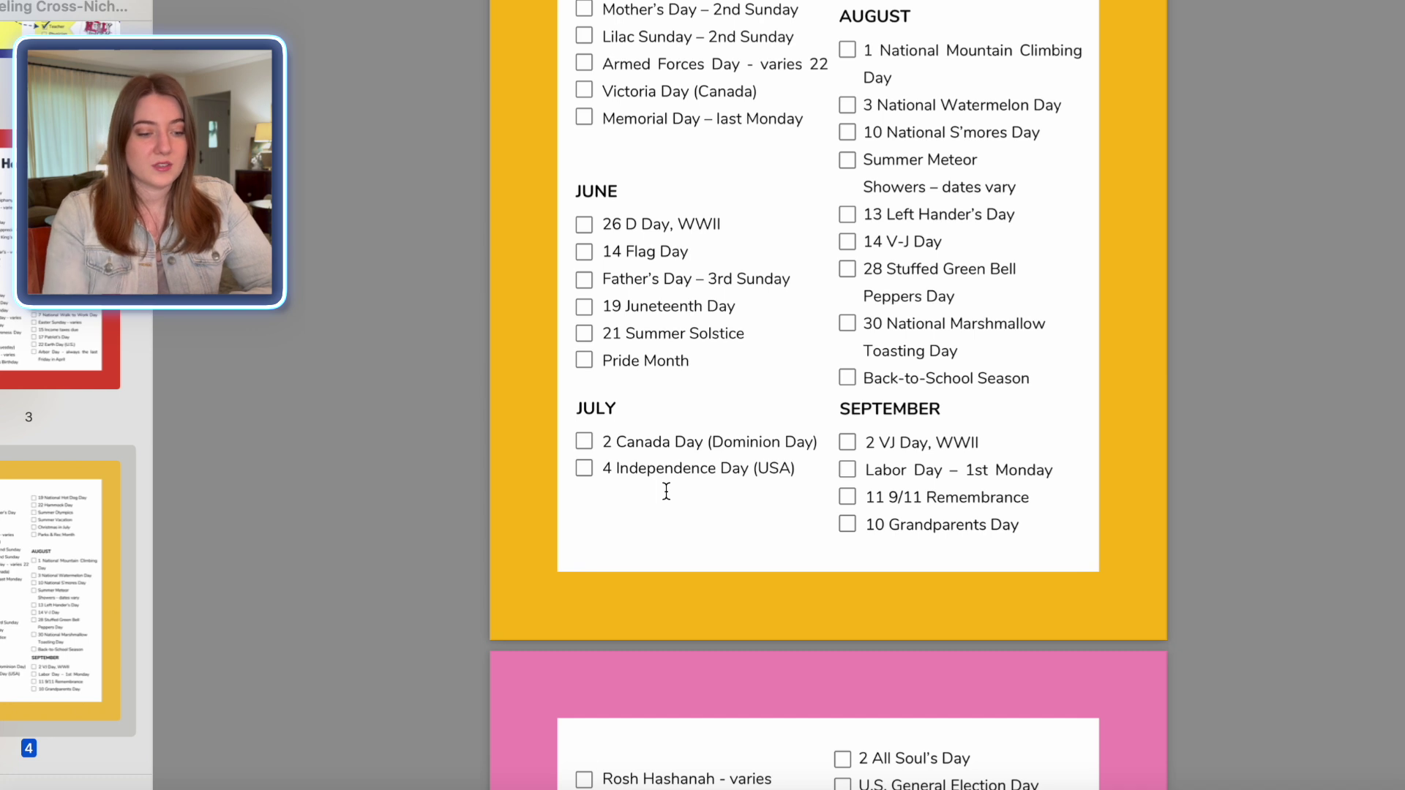
Examine the holiday lists and both pages of the Careers list in the niche document
scroll(666, 490, down, 20)
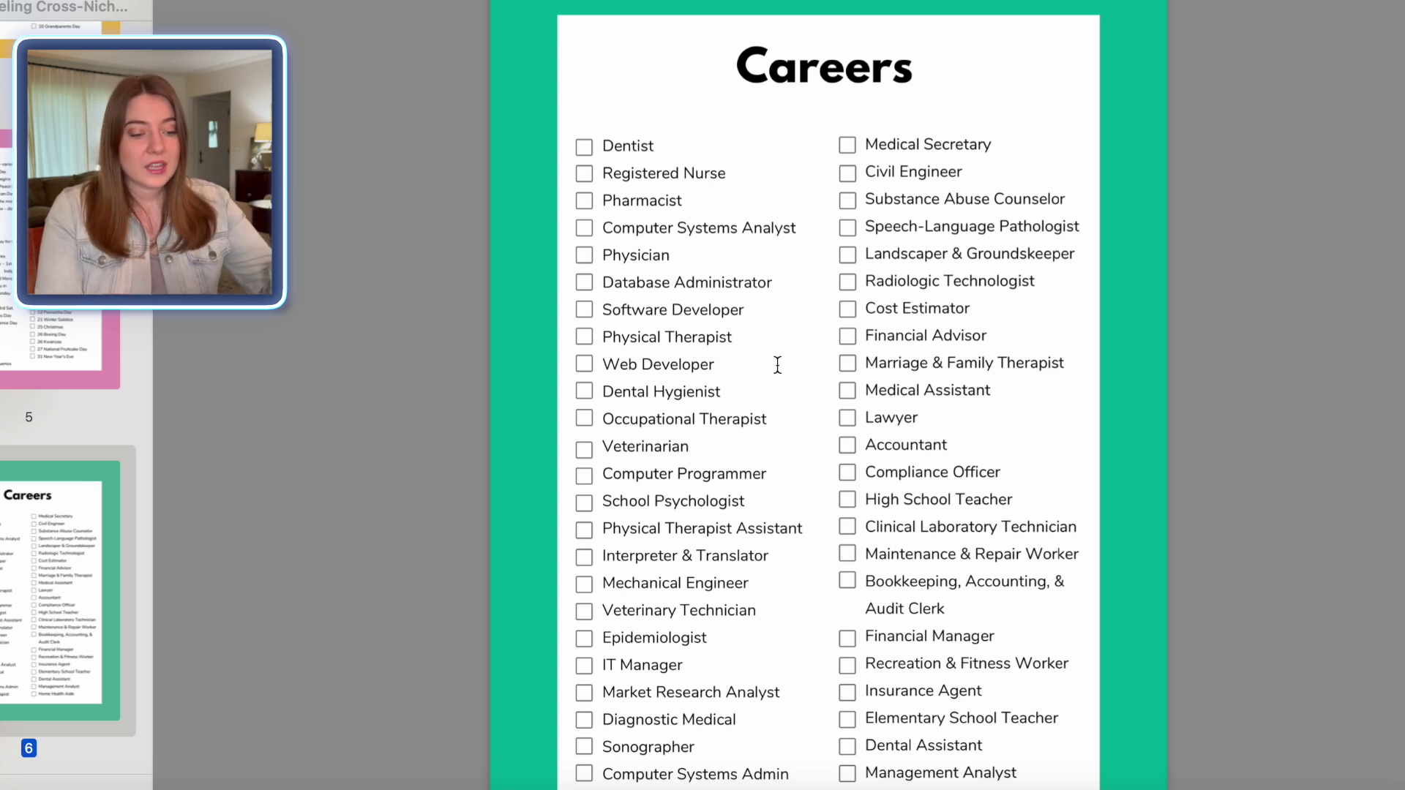
scroll(779, 364, down, 3)
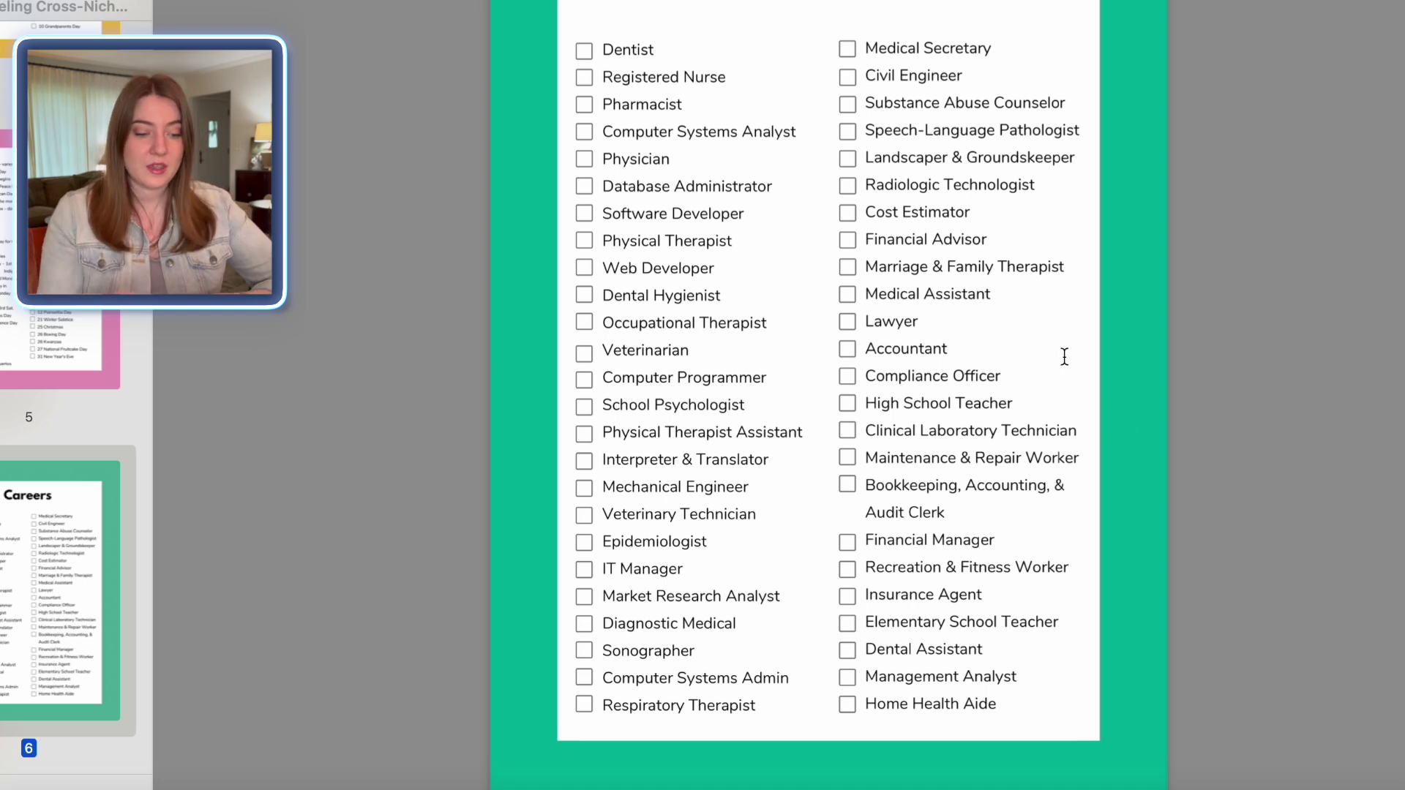
scroll(1064, 357, down, 5)
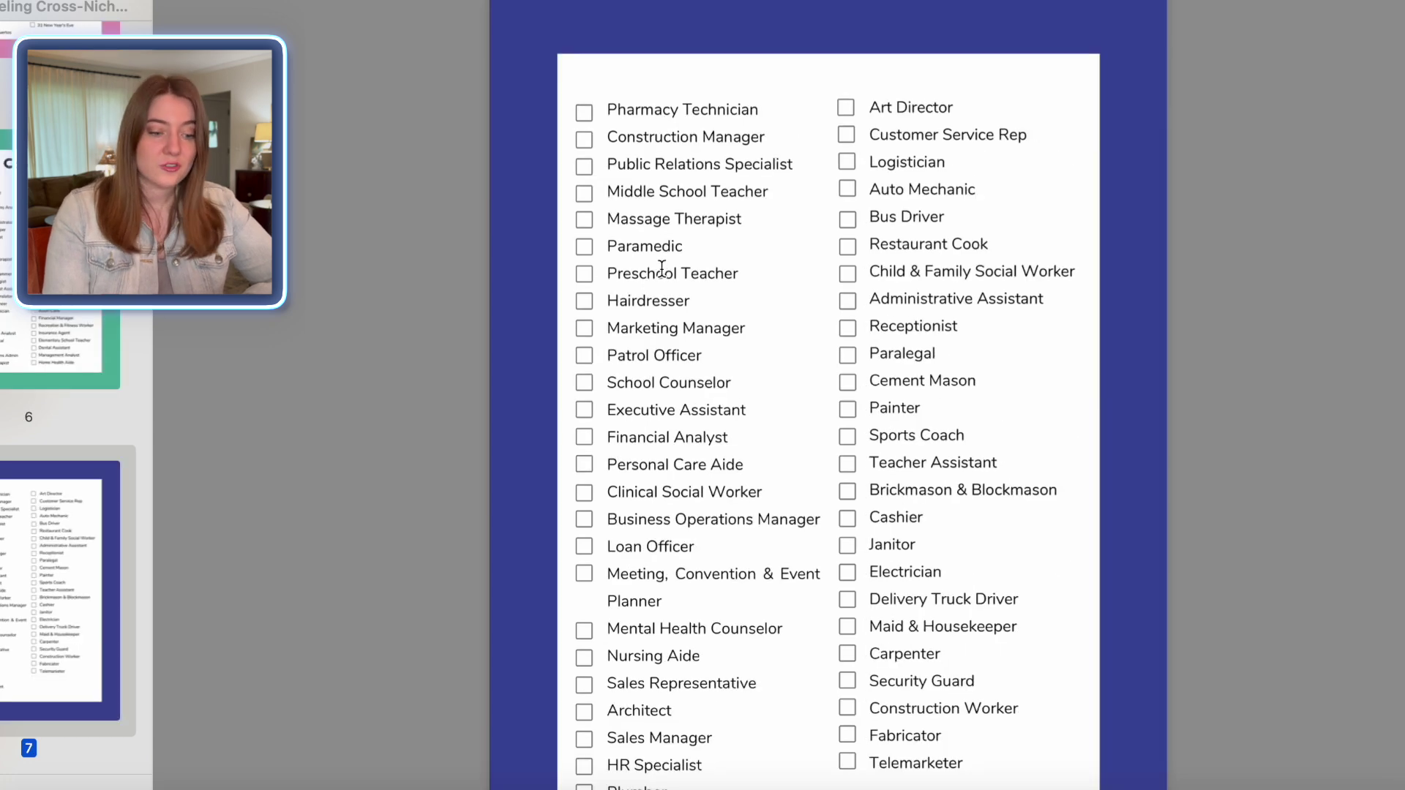
scroll(820, 342, down, 2)
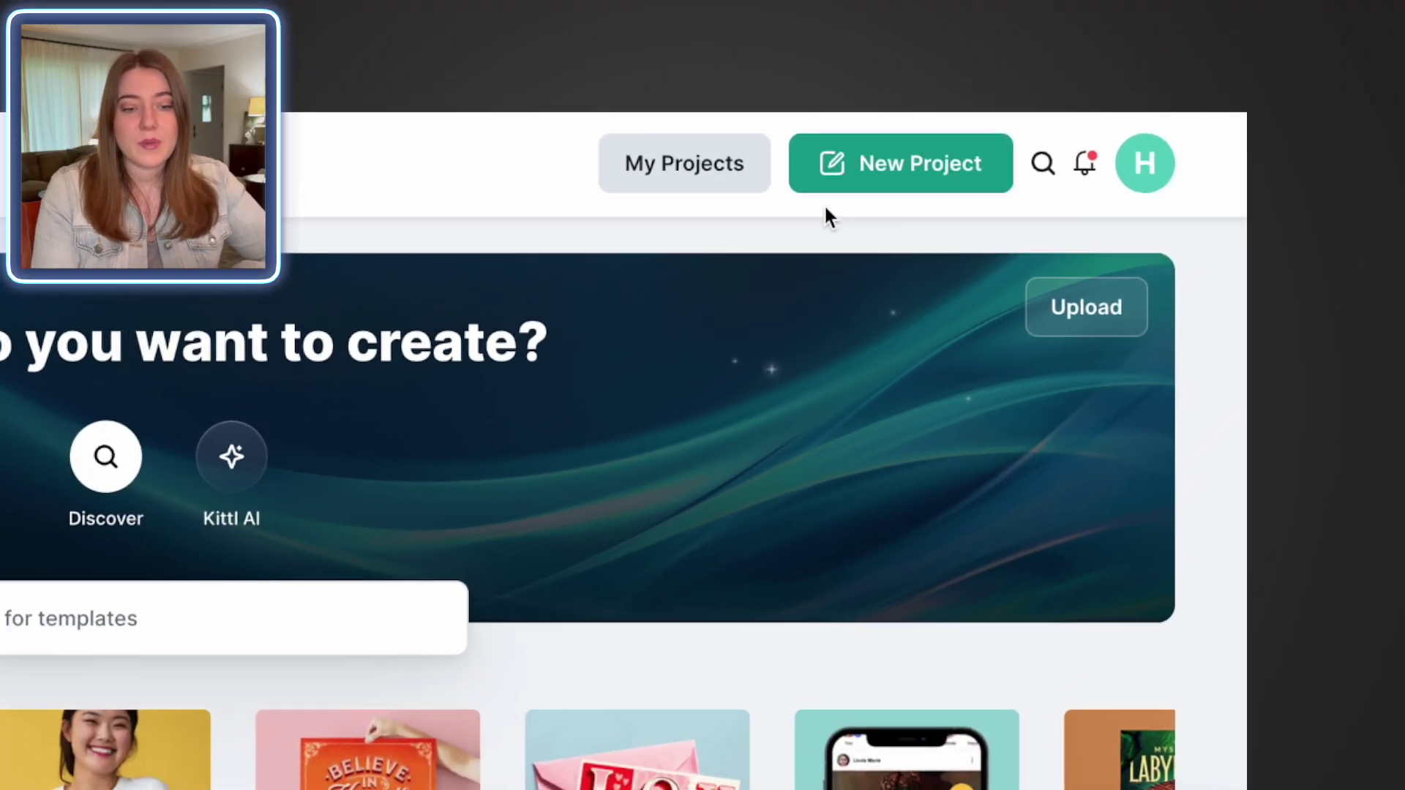
Create a new Kittl project from the Merch by Amazon T-shirt preset at 4500 × 5400 px
click(914, 168)
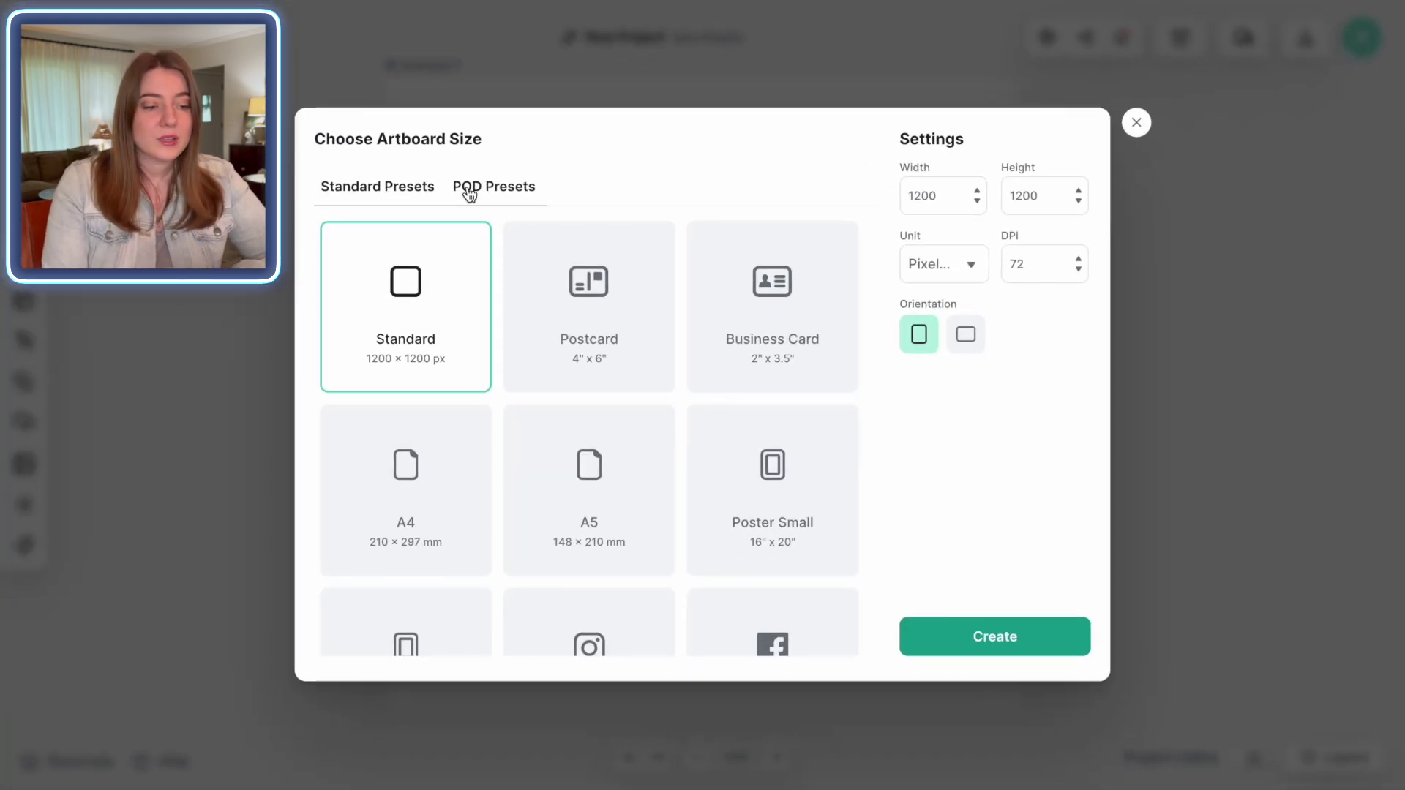
click(508, 192)
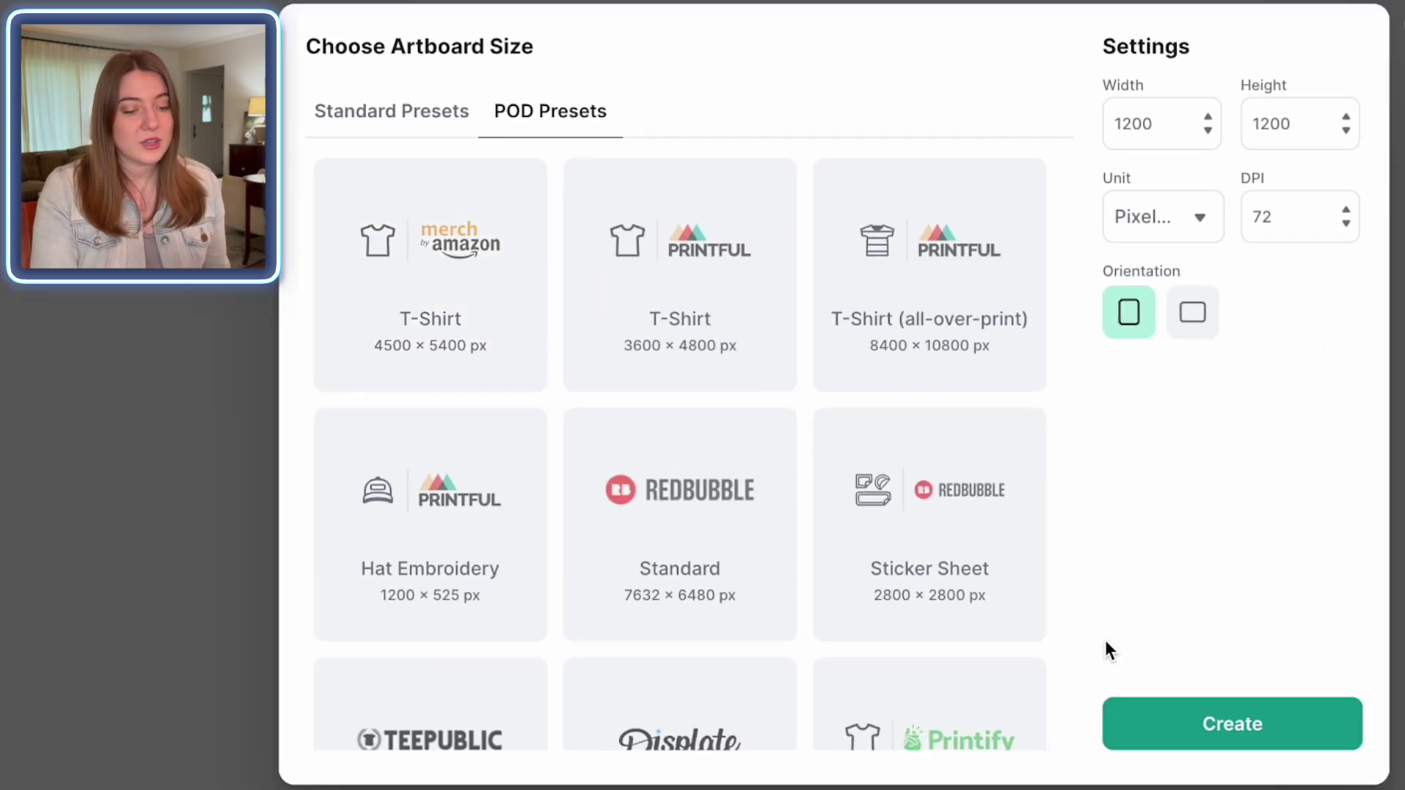
scroll(956, 439, down, 5)
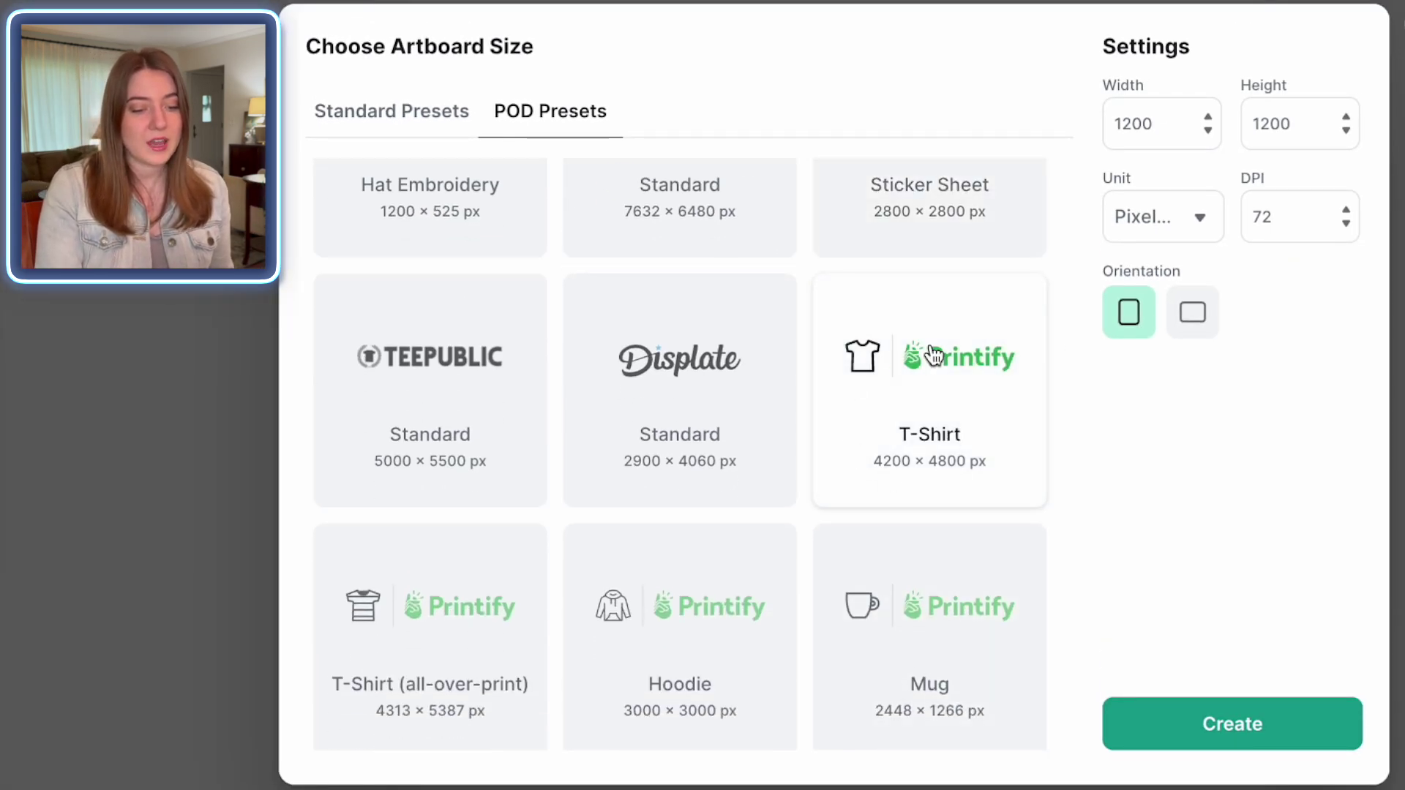
scroll(935, 382, up, 5)
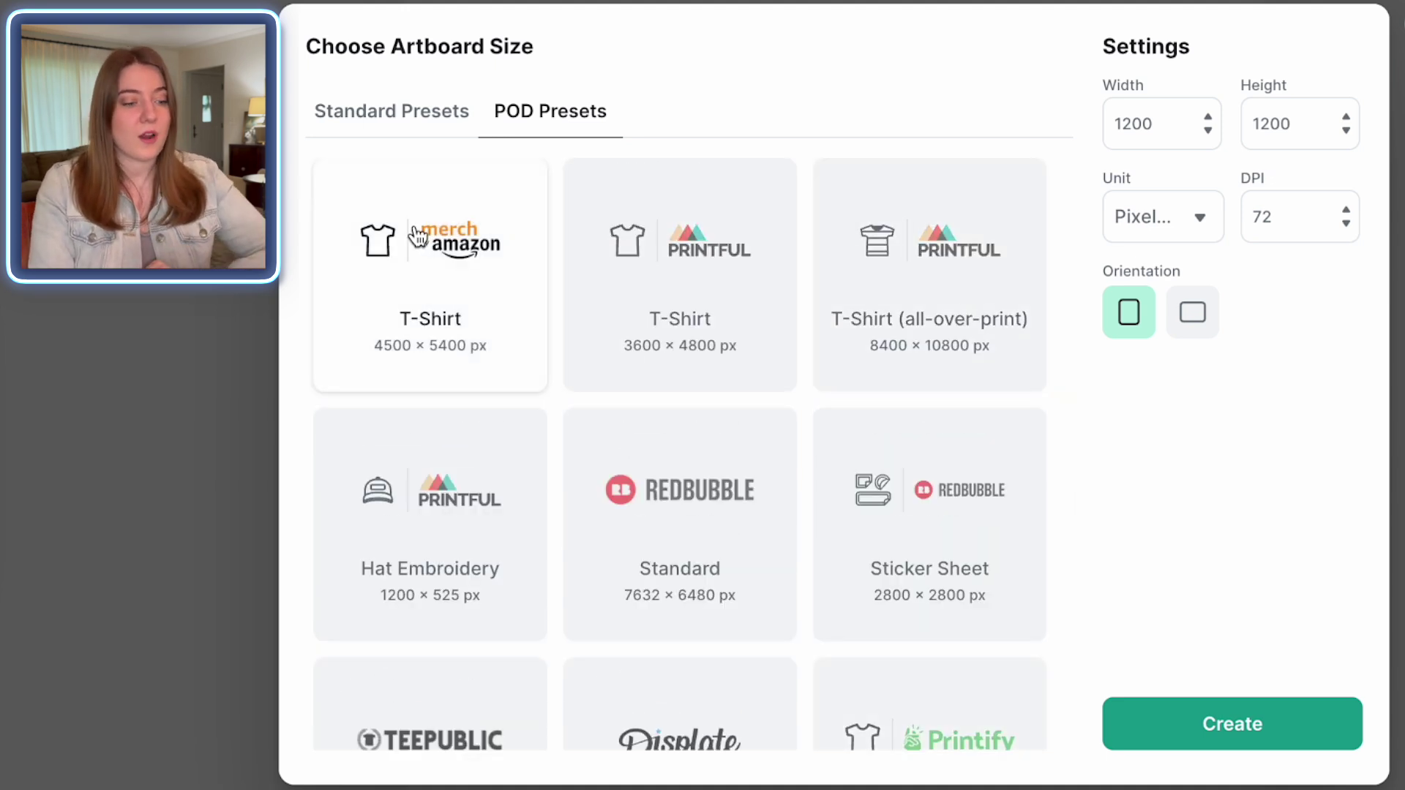
click(417, 233)
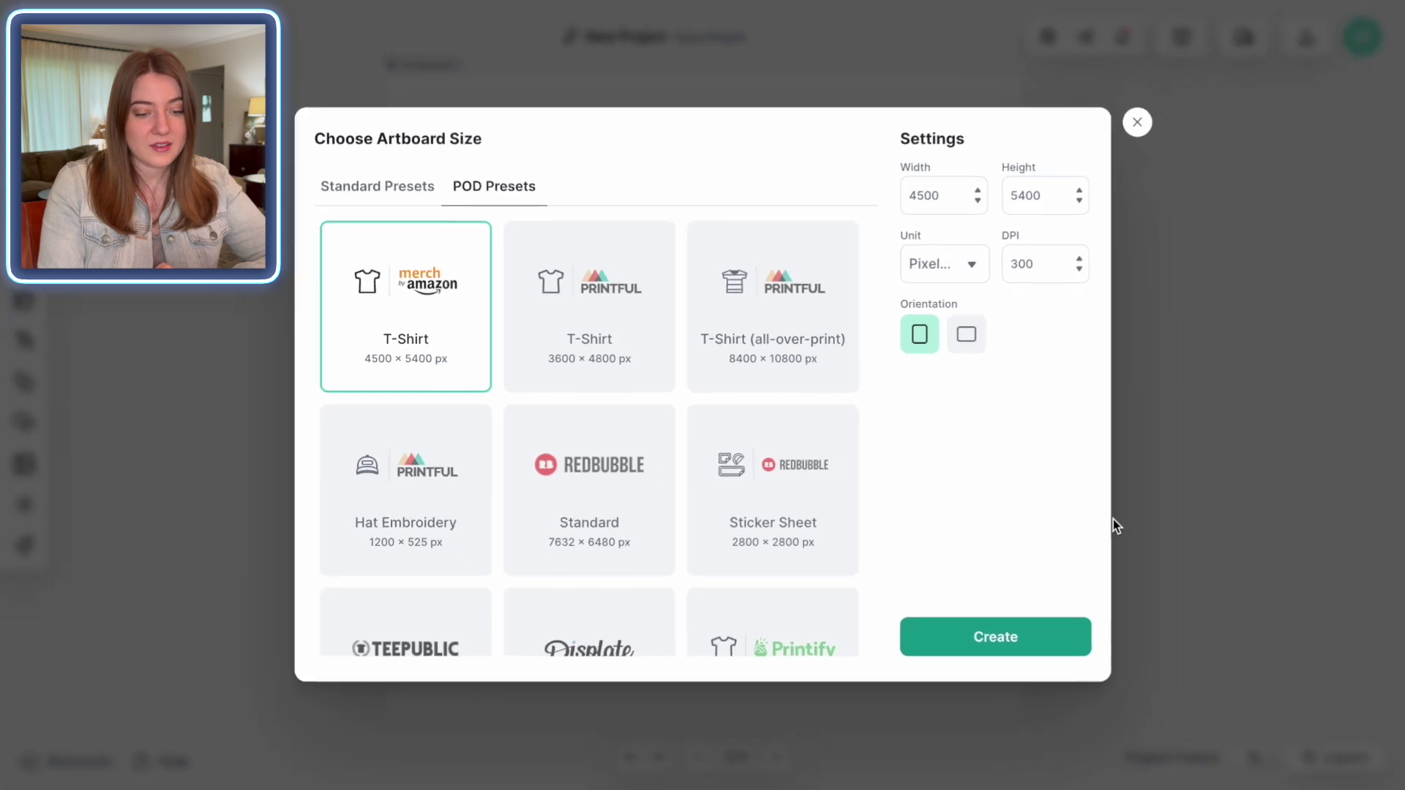
click(1006, 635)
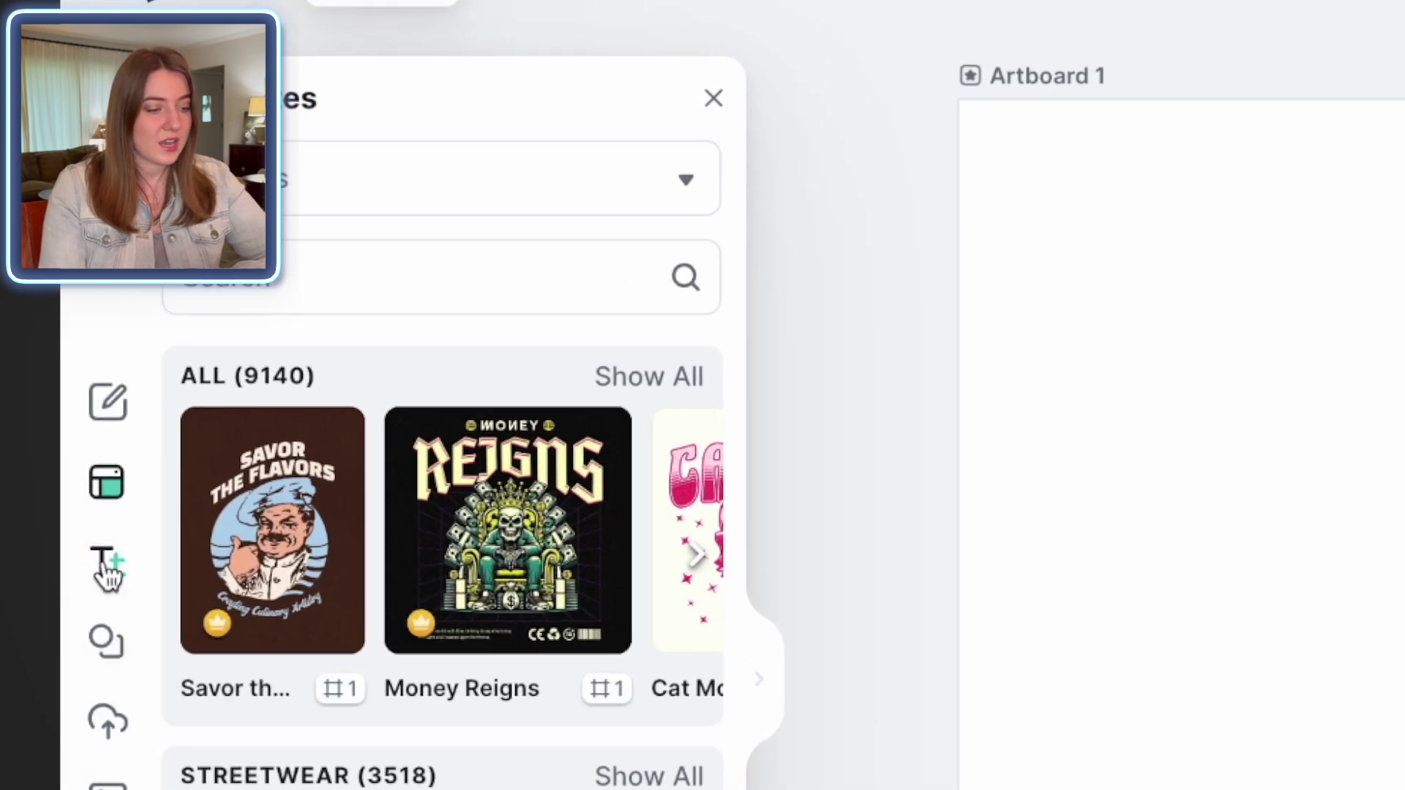
Add a headline reading ALL and enlarge it to a font size of about 772 near the artboard's upper edge
click(106, 567)
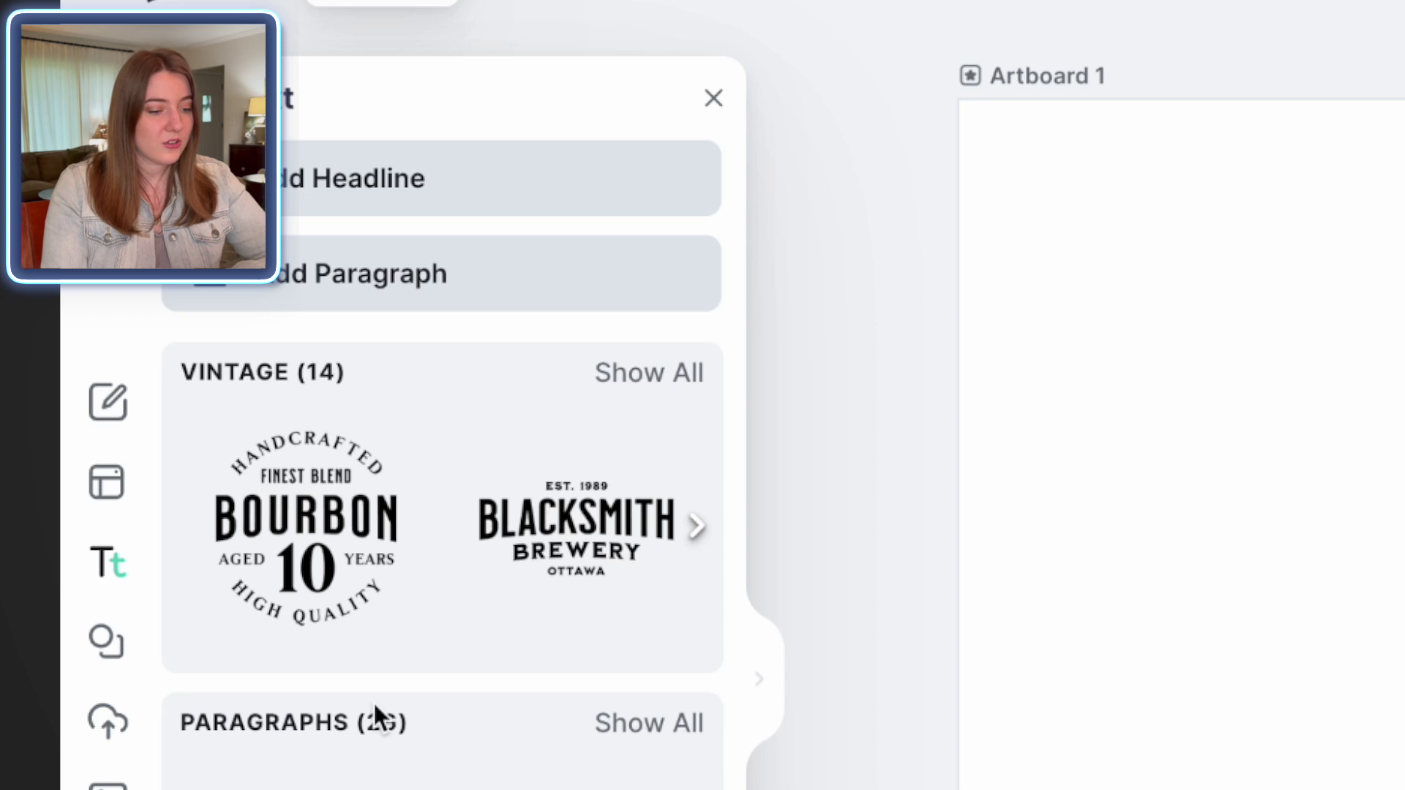
scroll(365, 706, down, 9)
scroll(439, 556, down, 3)
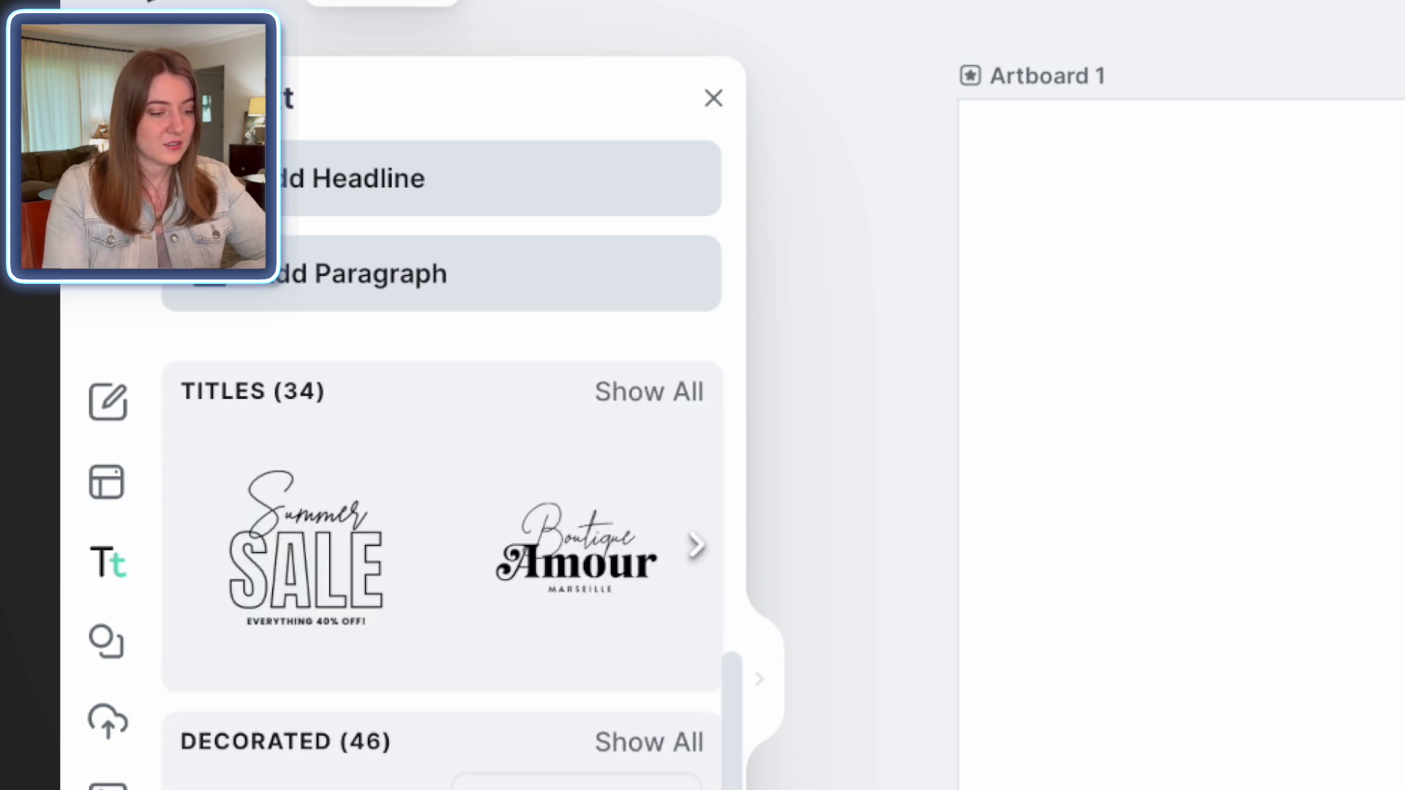
scroll(439, 556, up, 8)
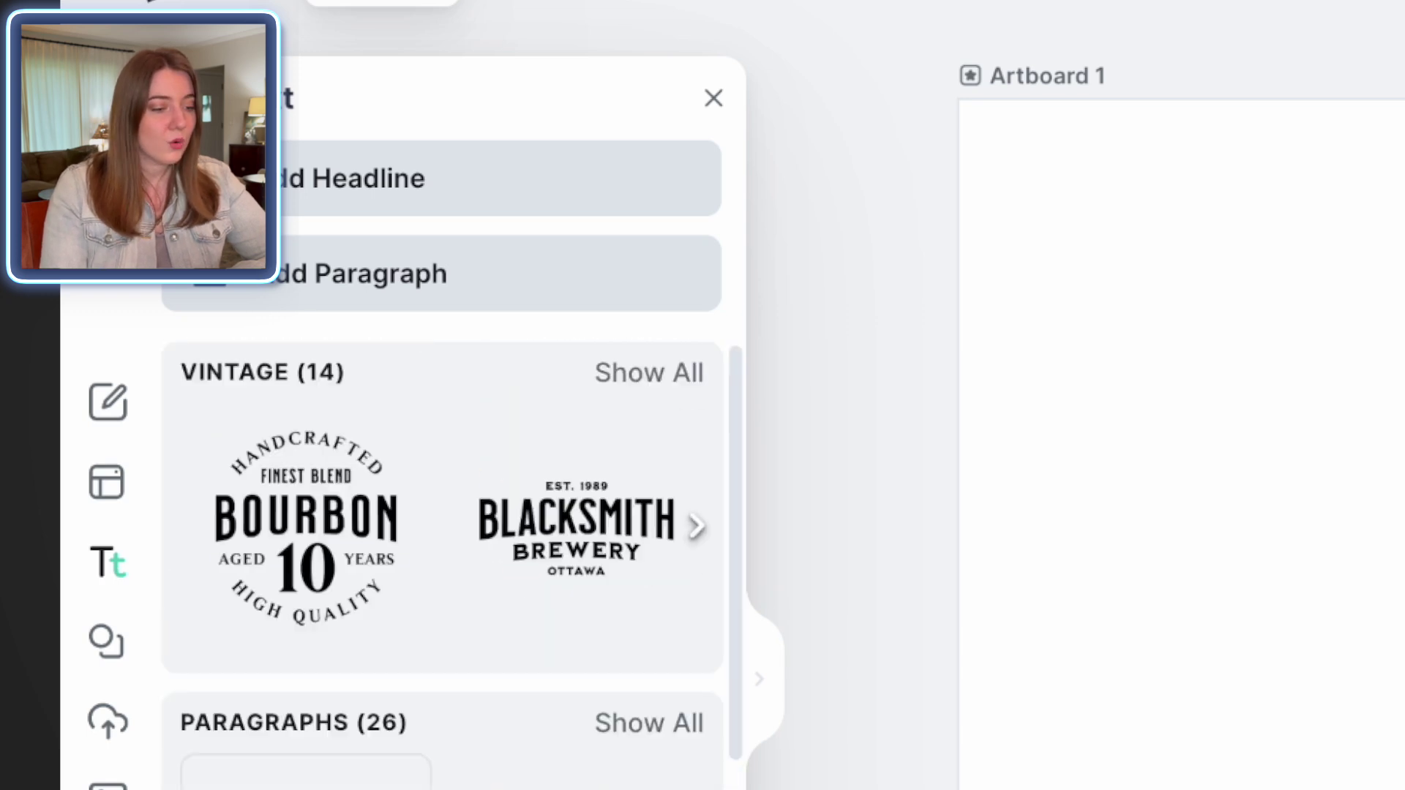
click(375, 216)
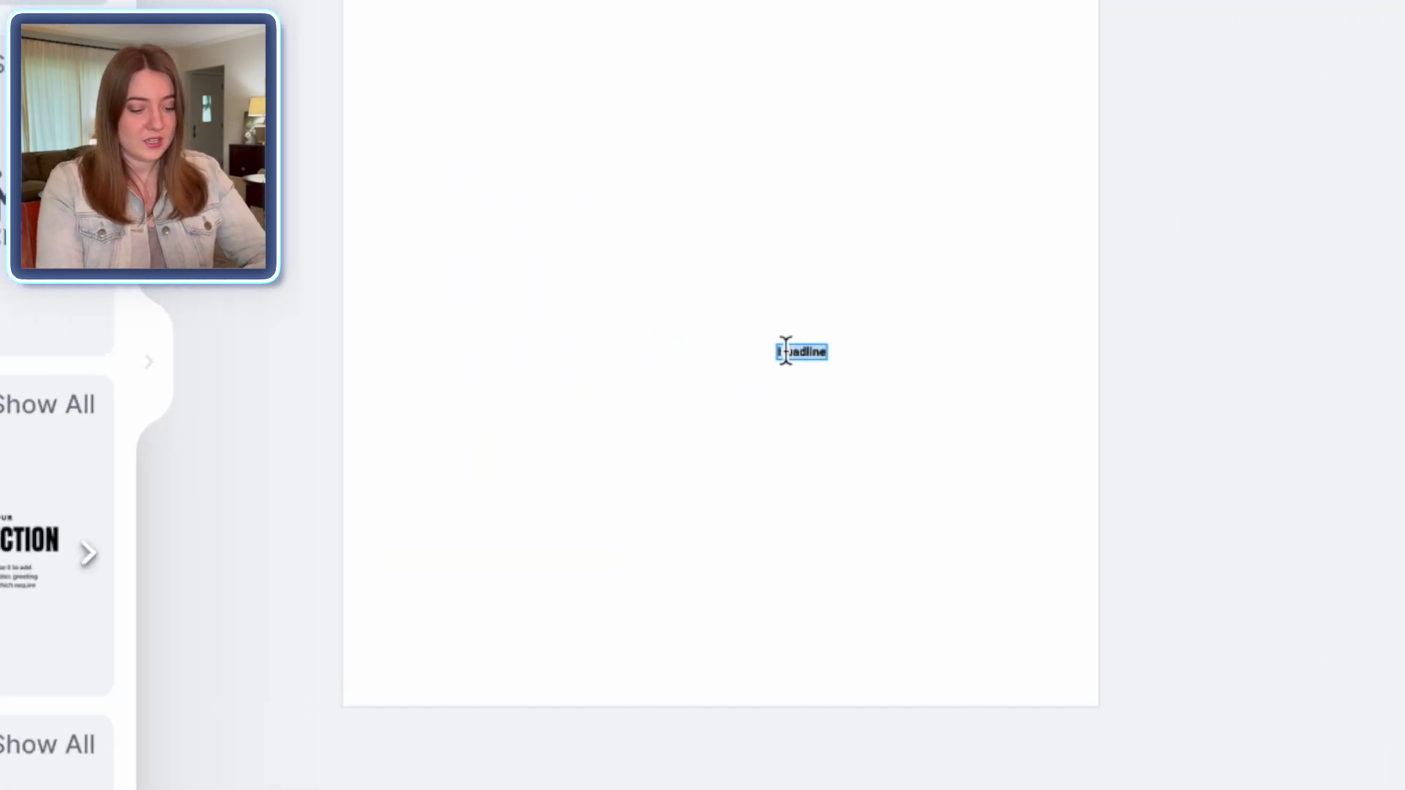
text(ALL)
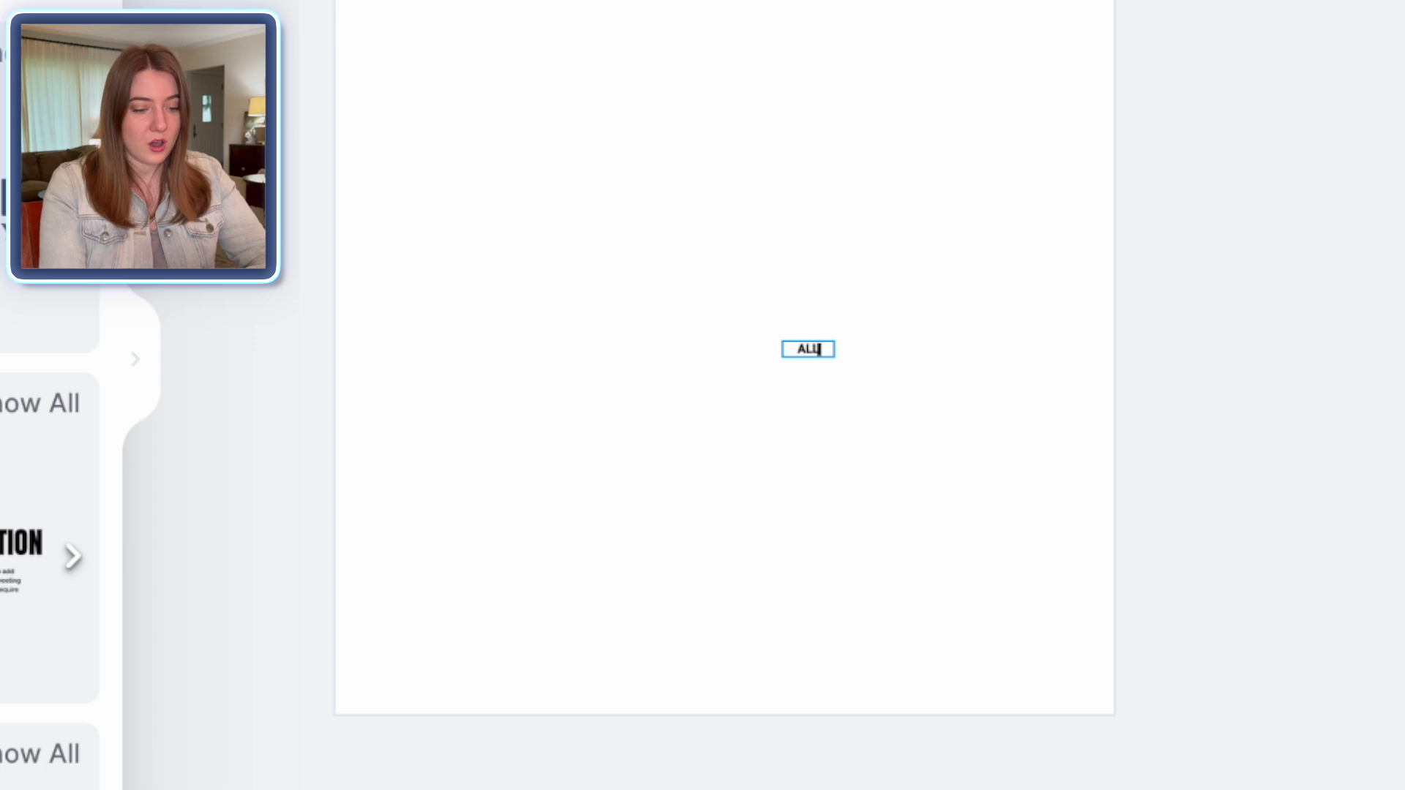
drag(782, 340, 449, 110)
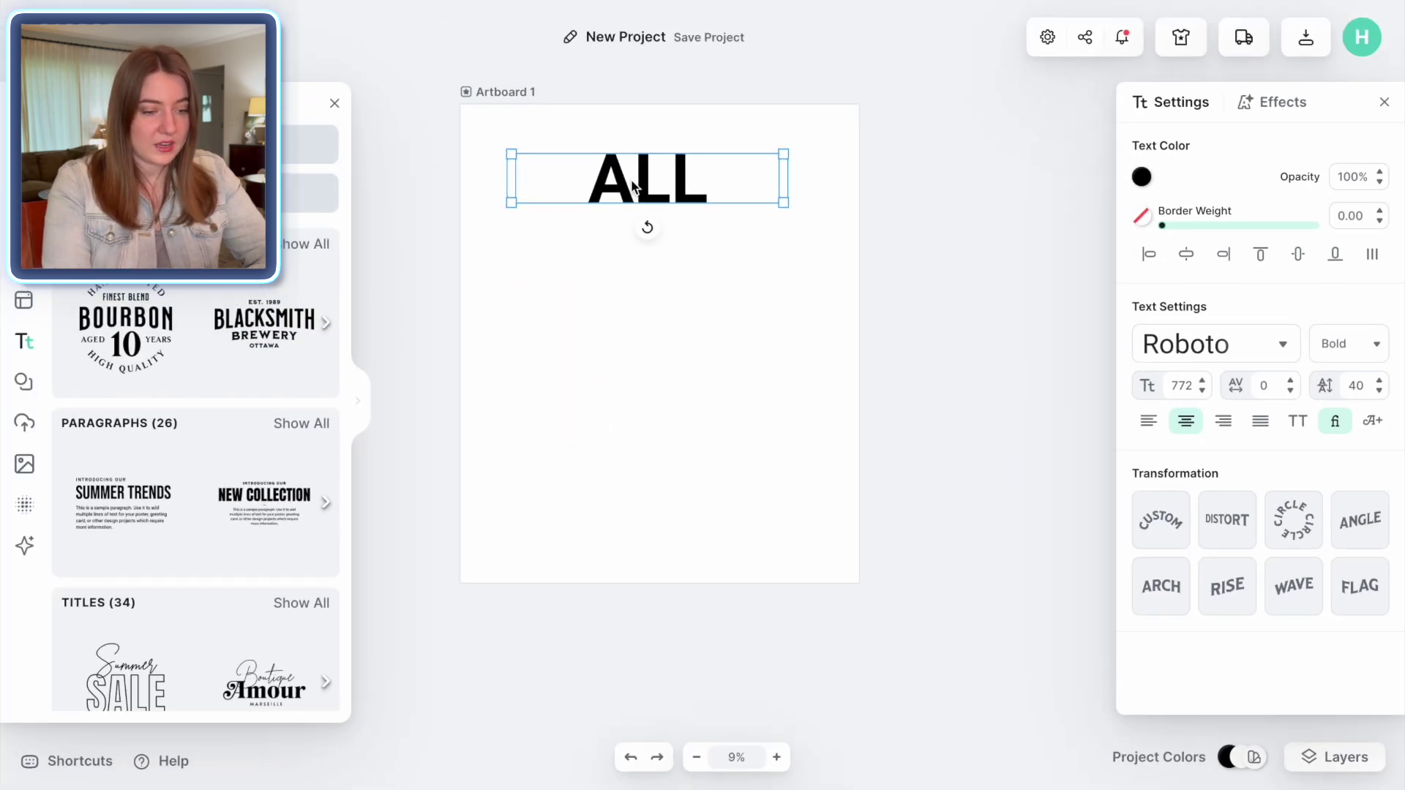
Duplicate the ALL headline below it, change the copy's text to AMERICAN and widen its box to fit one line
key(ctrl+v)
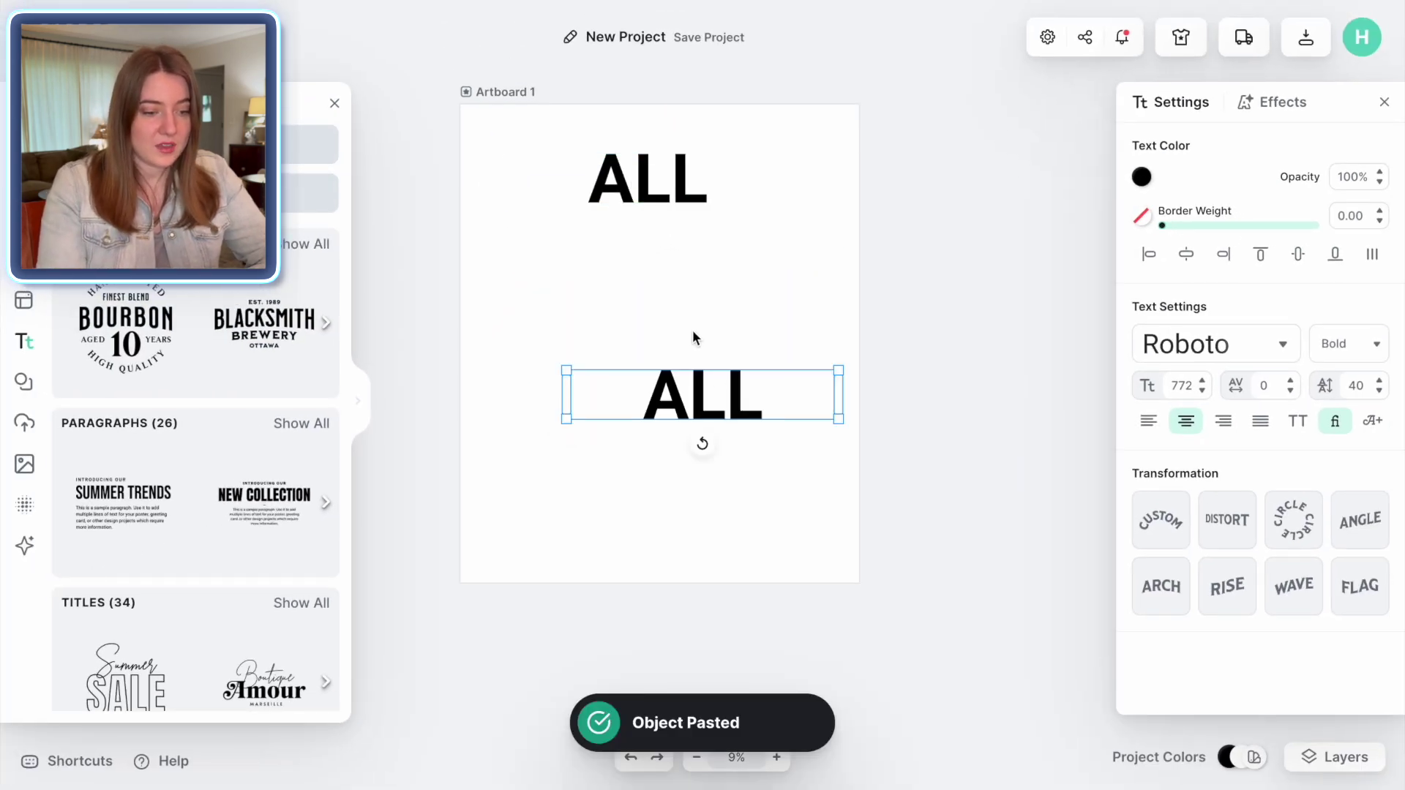
drag(694, 403, 650, 261)
double_click(651, 261)
text(AMERICAN)
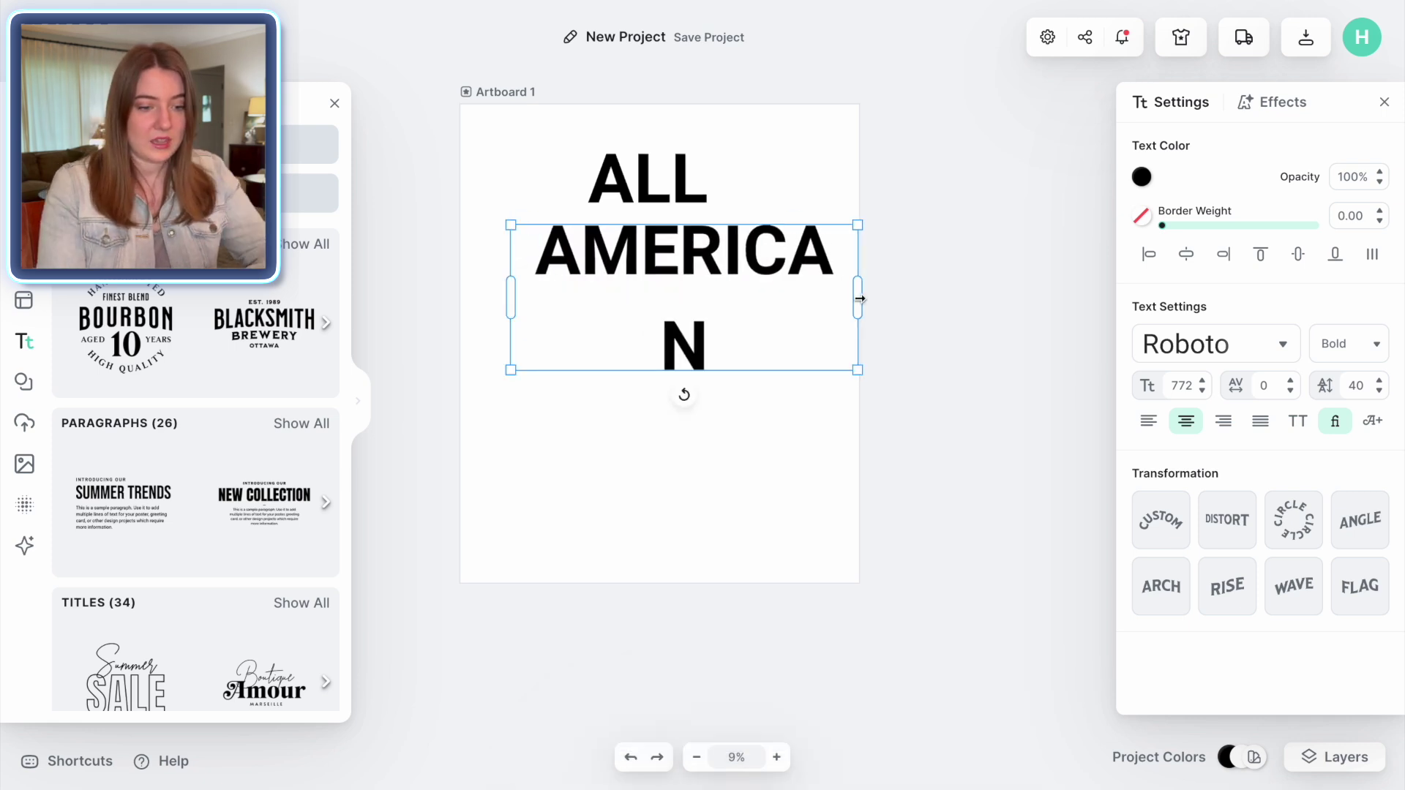
drag(860, 299, 896, 302)
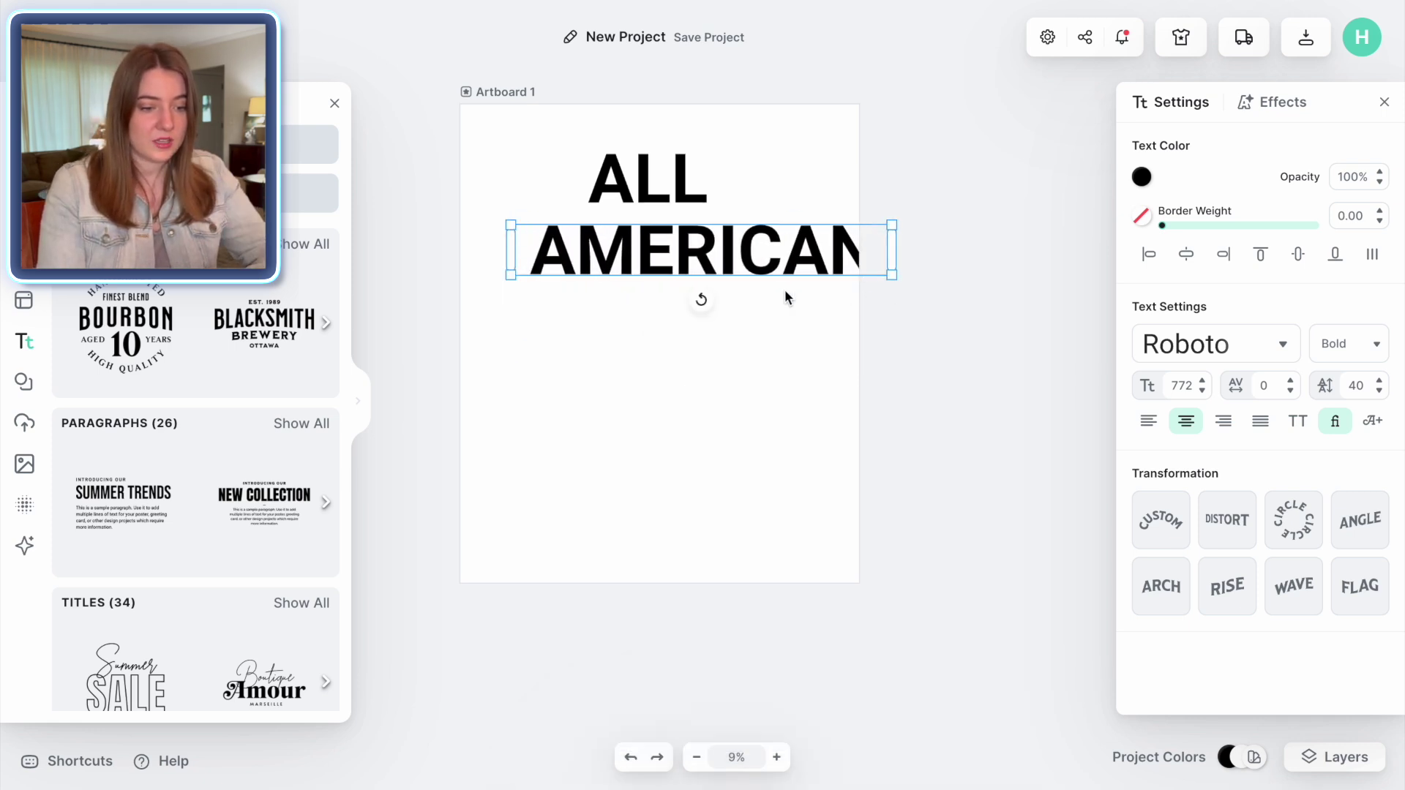
Duplicate the AMERICAN line, change the copy to DENTIST and arrange the three words as a centered stack
key(ctrl+v)
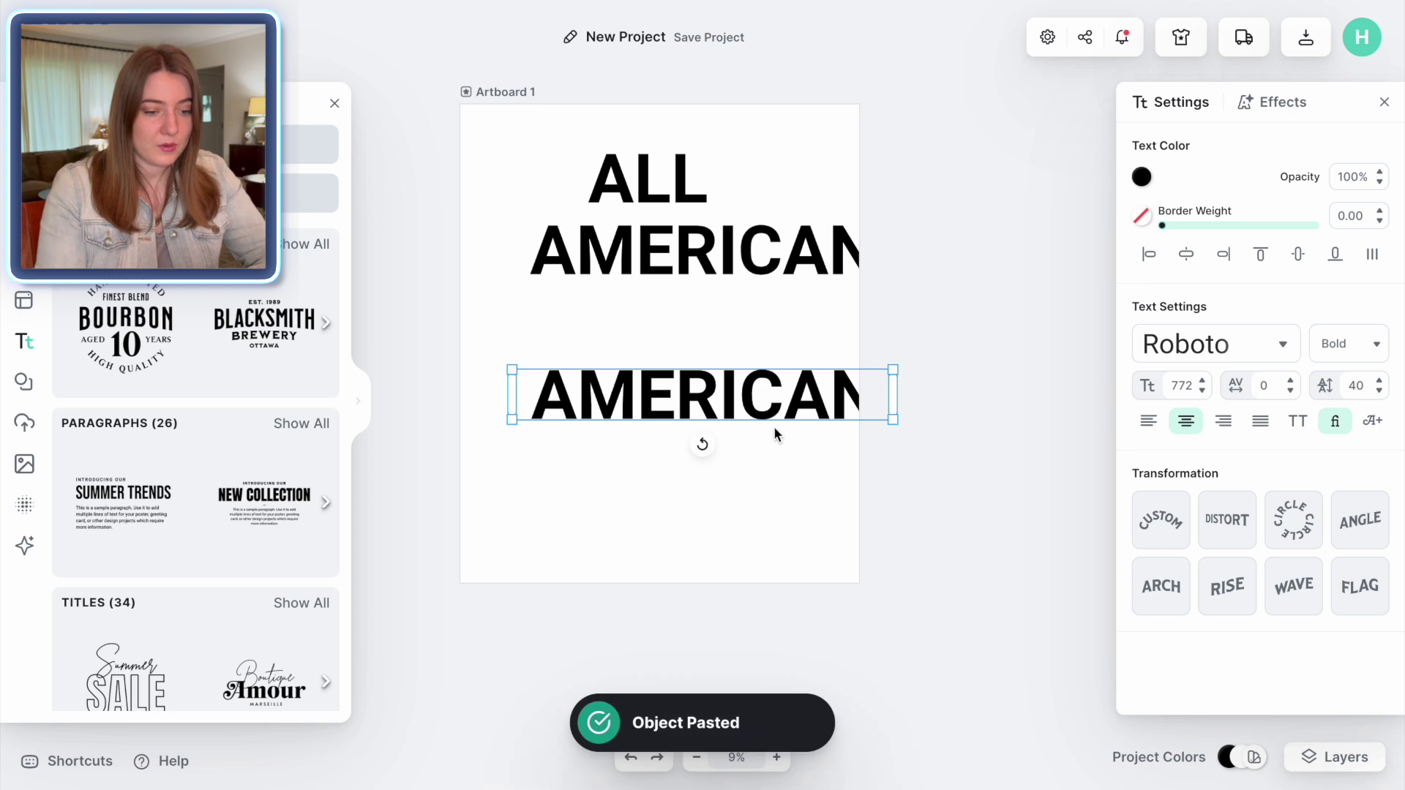
double_click(779, 382)
text(Dentist)
key(Escape)
drag(696, 392, 653, 322)
drag(743, 251, 696, 263)
click(658, 316)
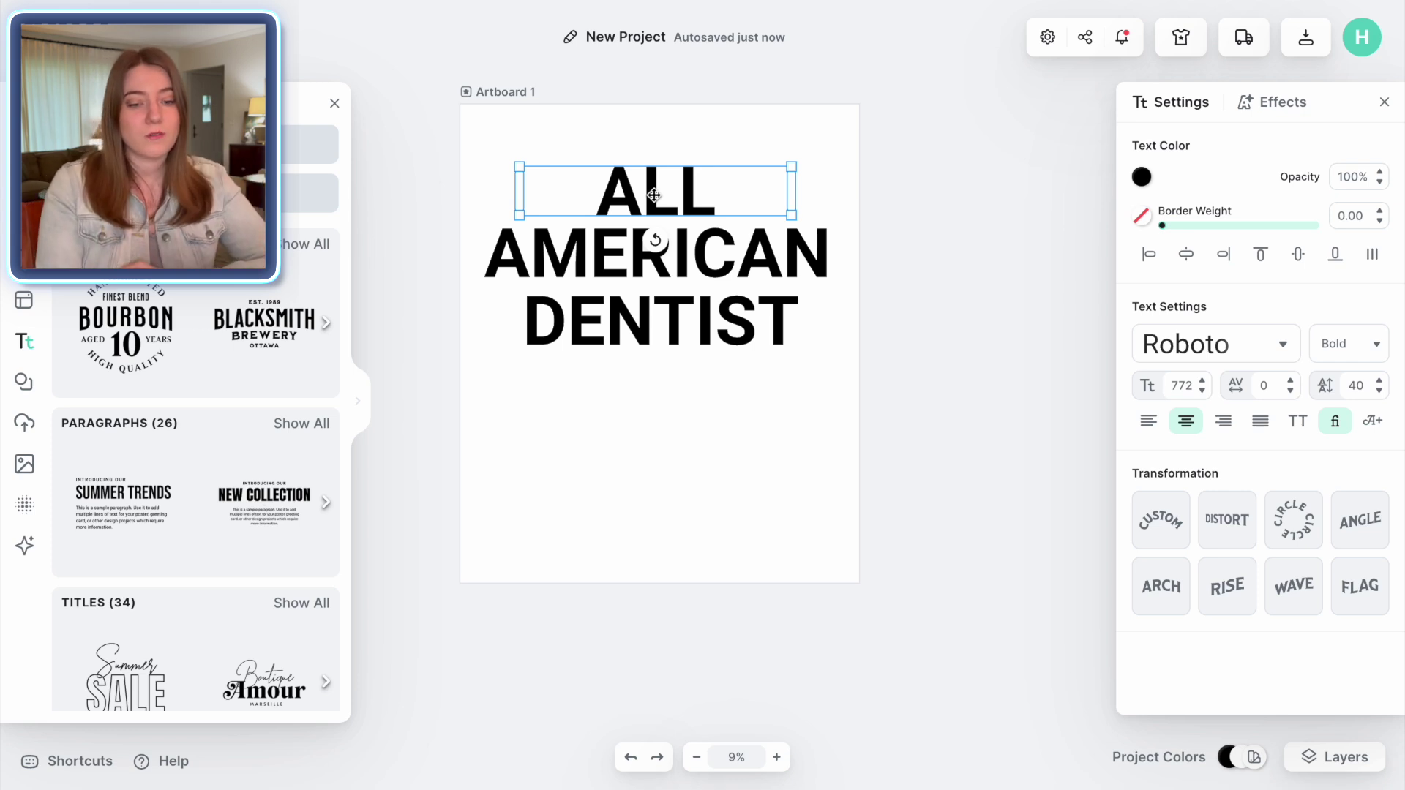
Set the typeface of ALL, AMERICAN and DENTIST to Sunny Drop
click(1200, 344)
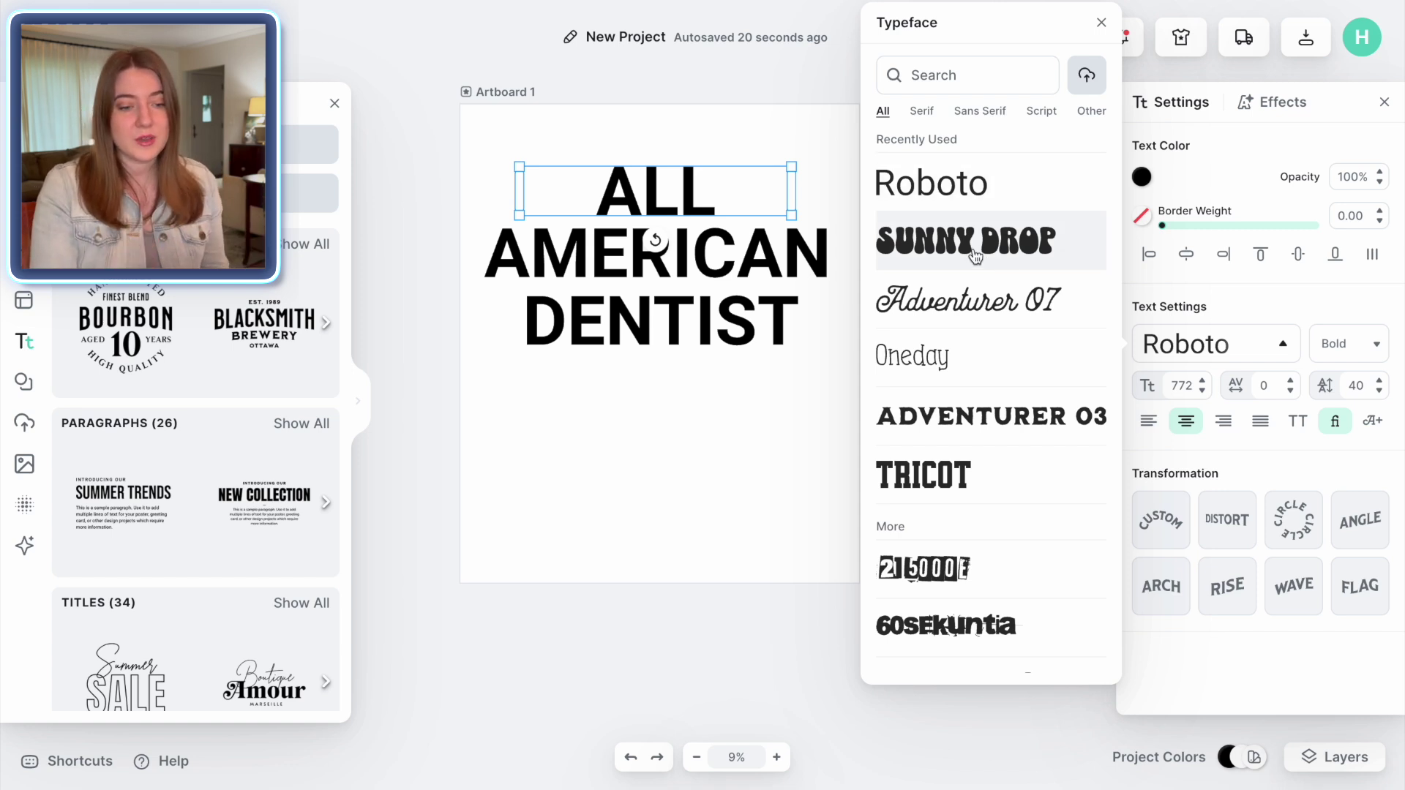
click(1010, 238)
click(771, 265)
click(1182, 348)
click(987, 189)
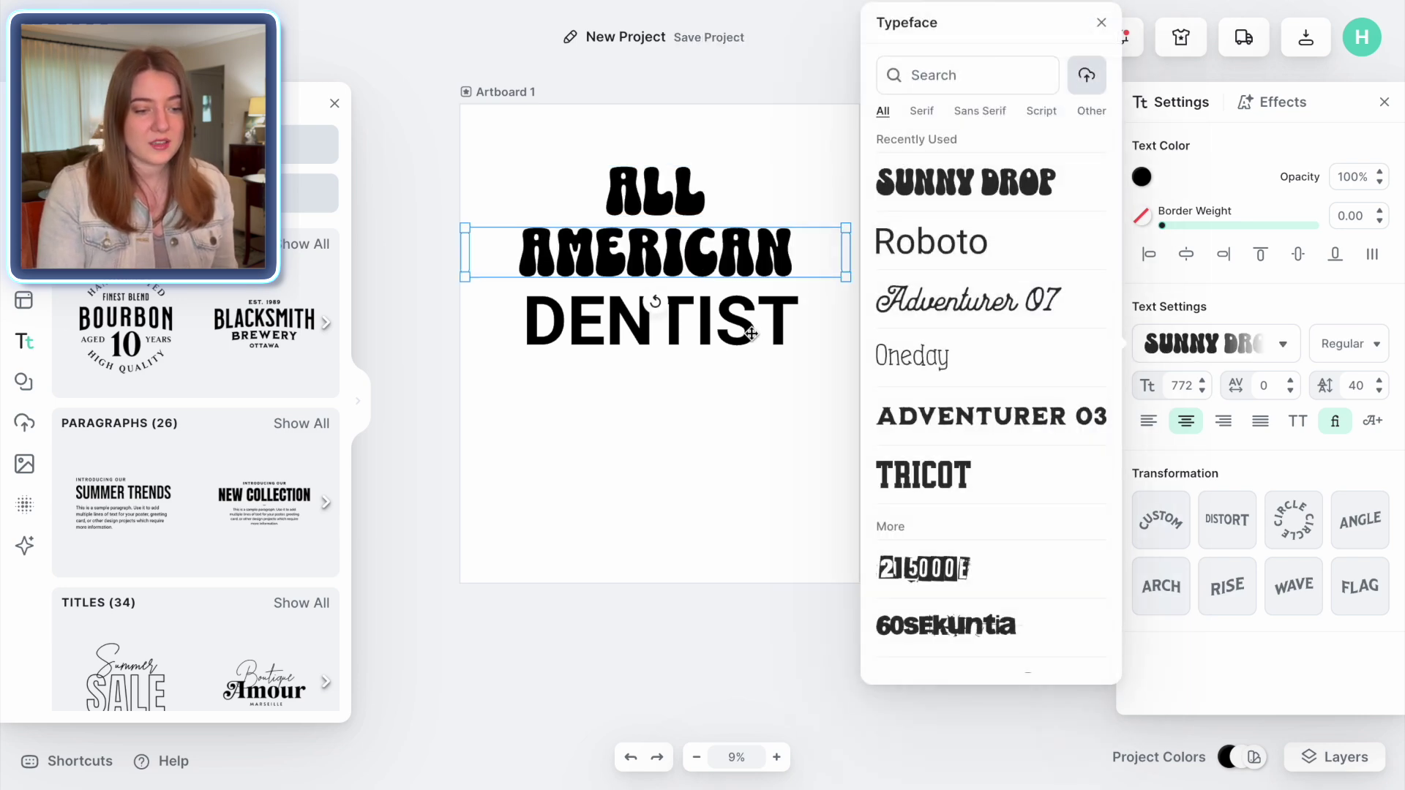
click(750, 329)
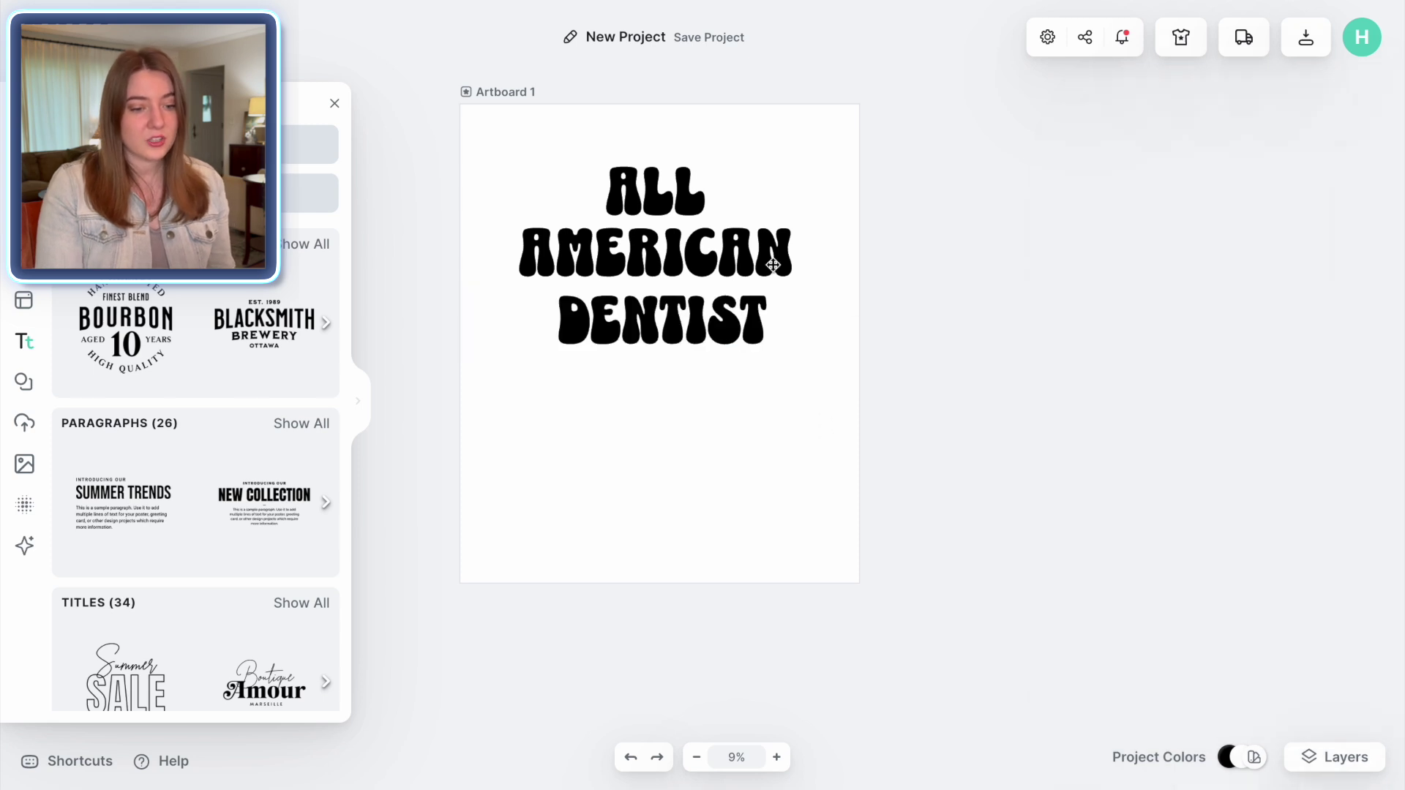
Fine-tune the text positions so AMERICAN is centered and the three lines are evenly spaced
click(739, 265)
drag(739, 265, 743, 265)
click(973, 371)
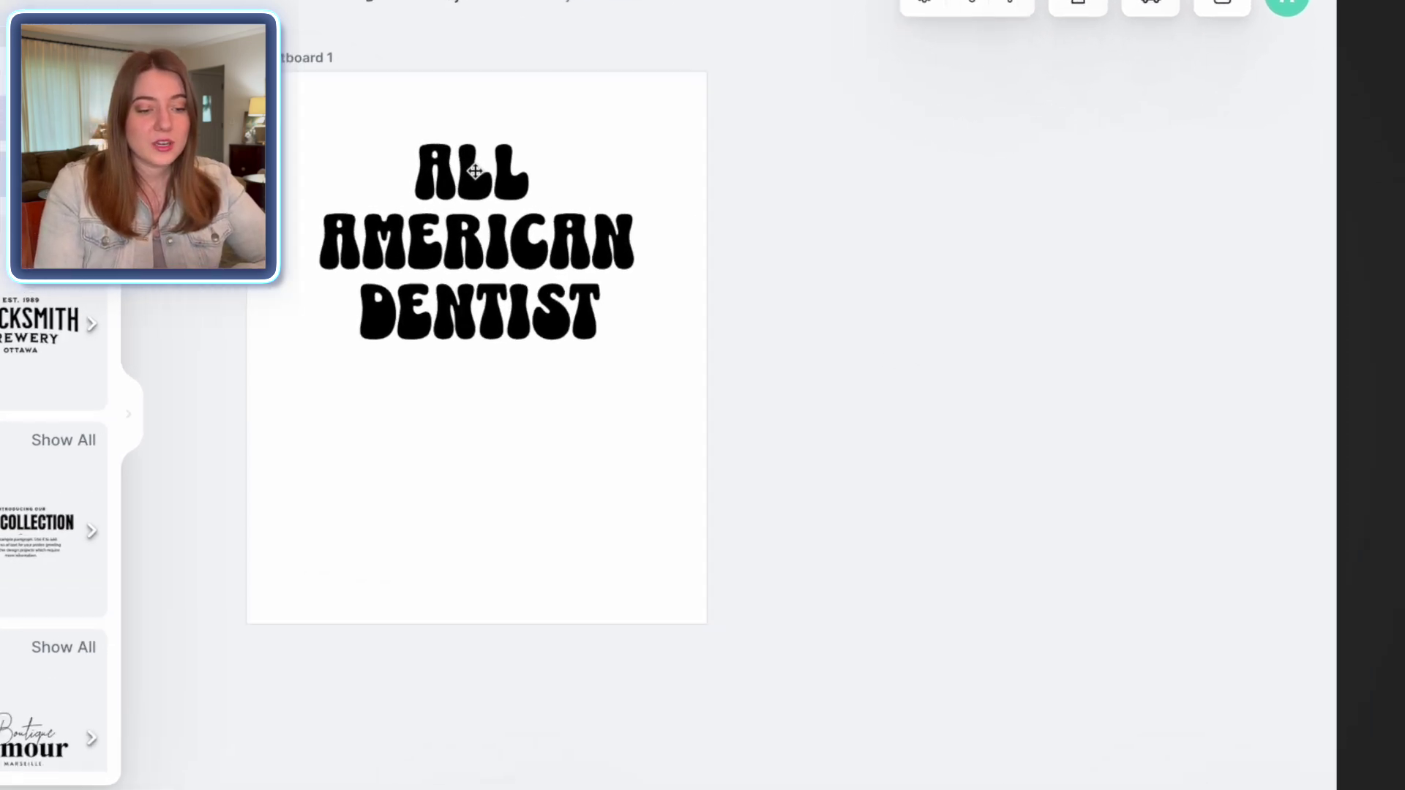
Try out other text colors on the word ALL
click(655, 192)
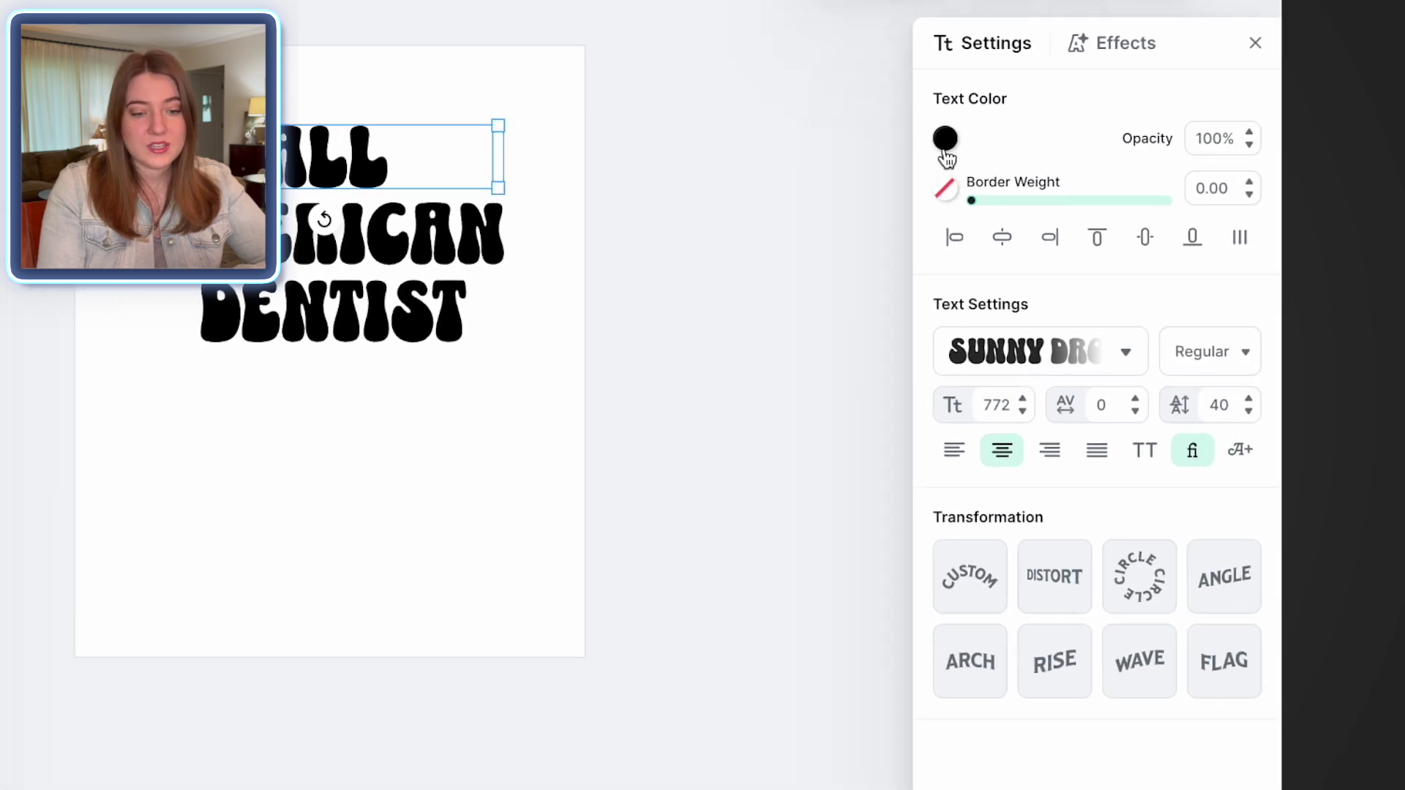
click(946, 157)
click(903, 301)
click(922, 298)
click(871, 259)
mouse_move(900, 286)
mouse_down()
mouse_move(794, 280)
mouse_move(783, 226)
mouse_move(742, 242)
mouse_move(740, 515)
mouse_up()
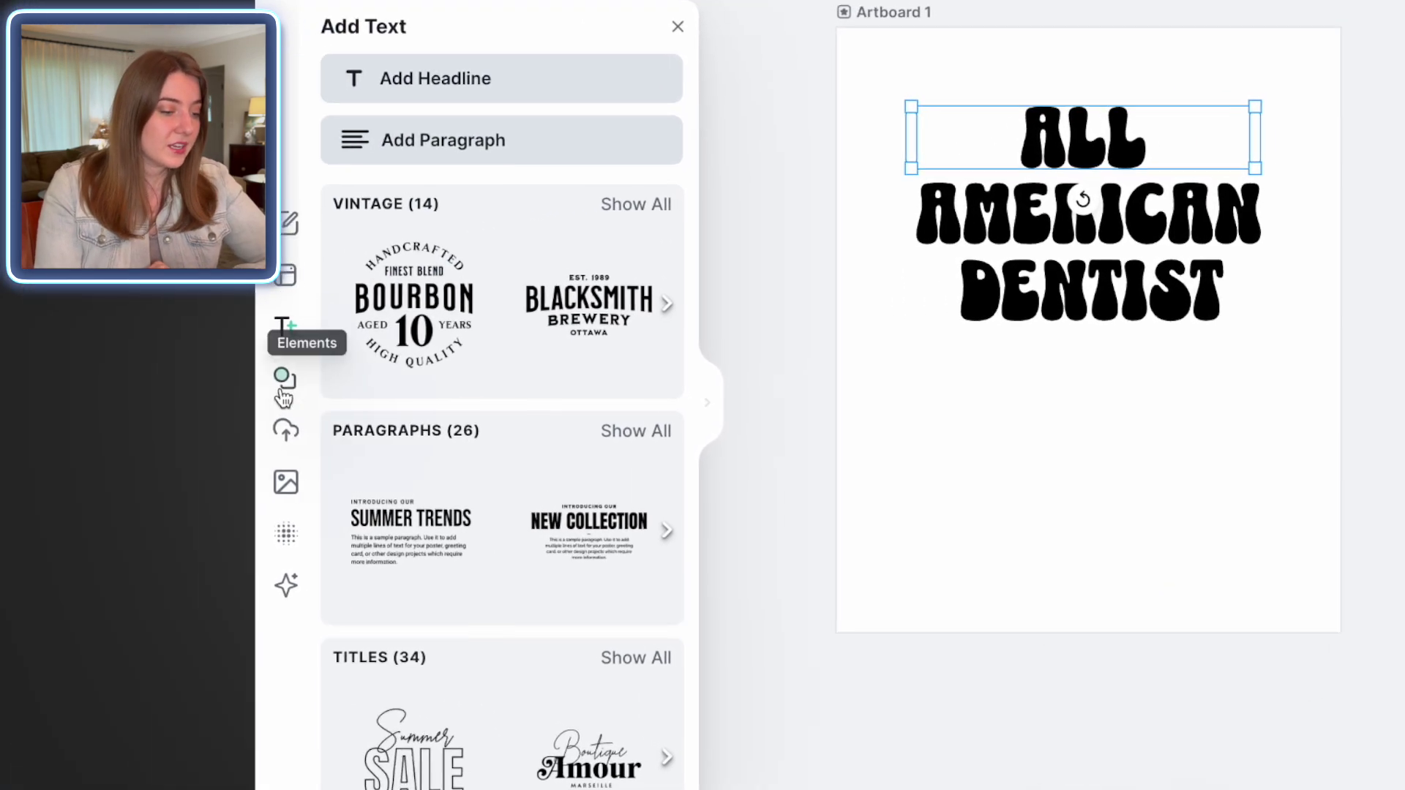
Search the elements library for "4th of july"
click(283, 394)
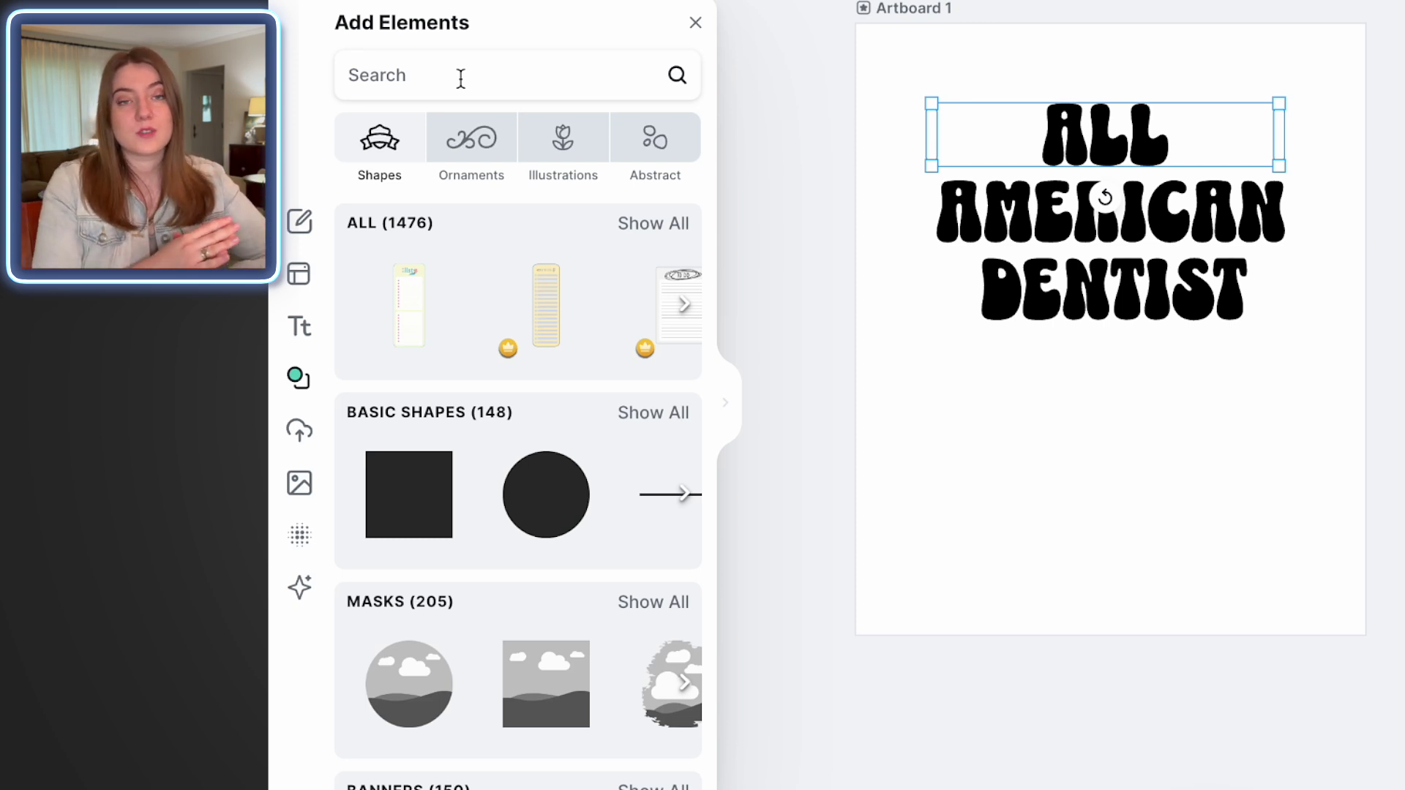
click(460, 78)
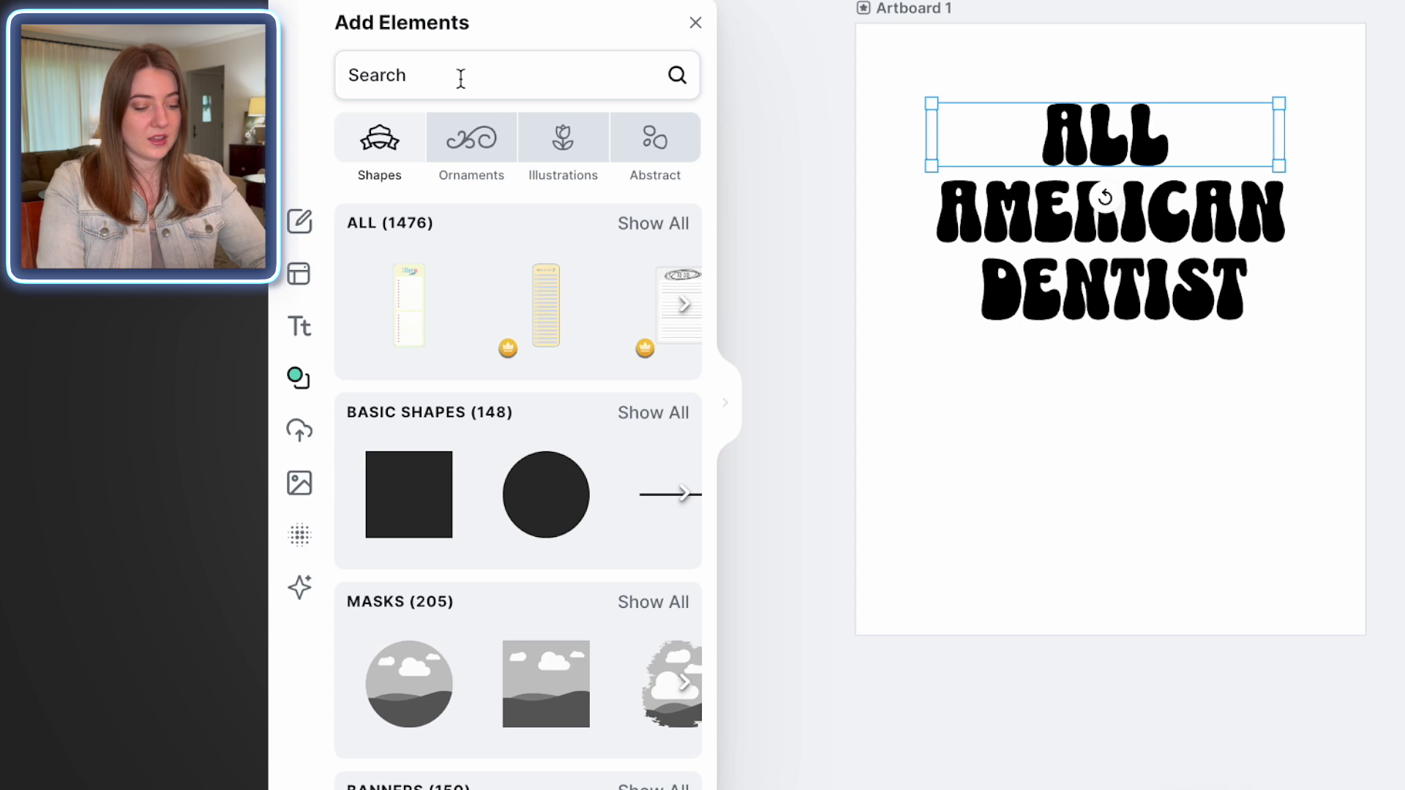
text(4th of july)
key(Return)
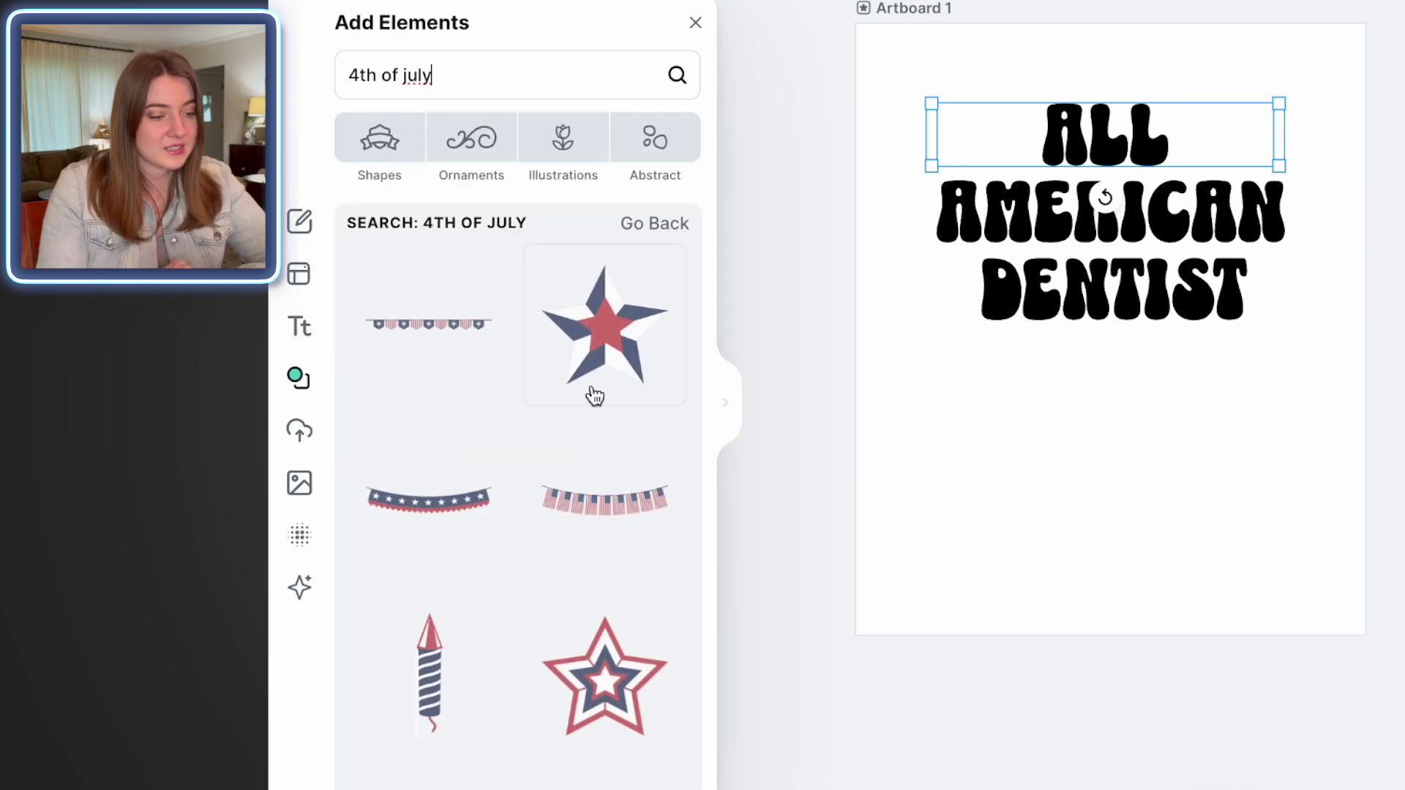
Insert the nested red, white and blue star and shrink it to about half size below the text
scroll(583, 354, down, 2)
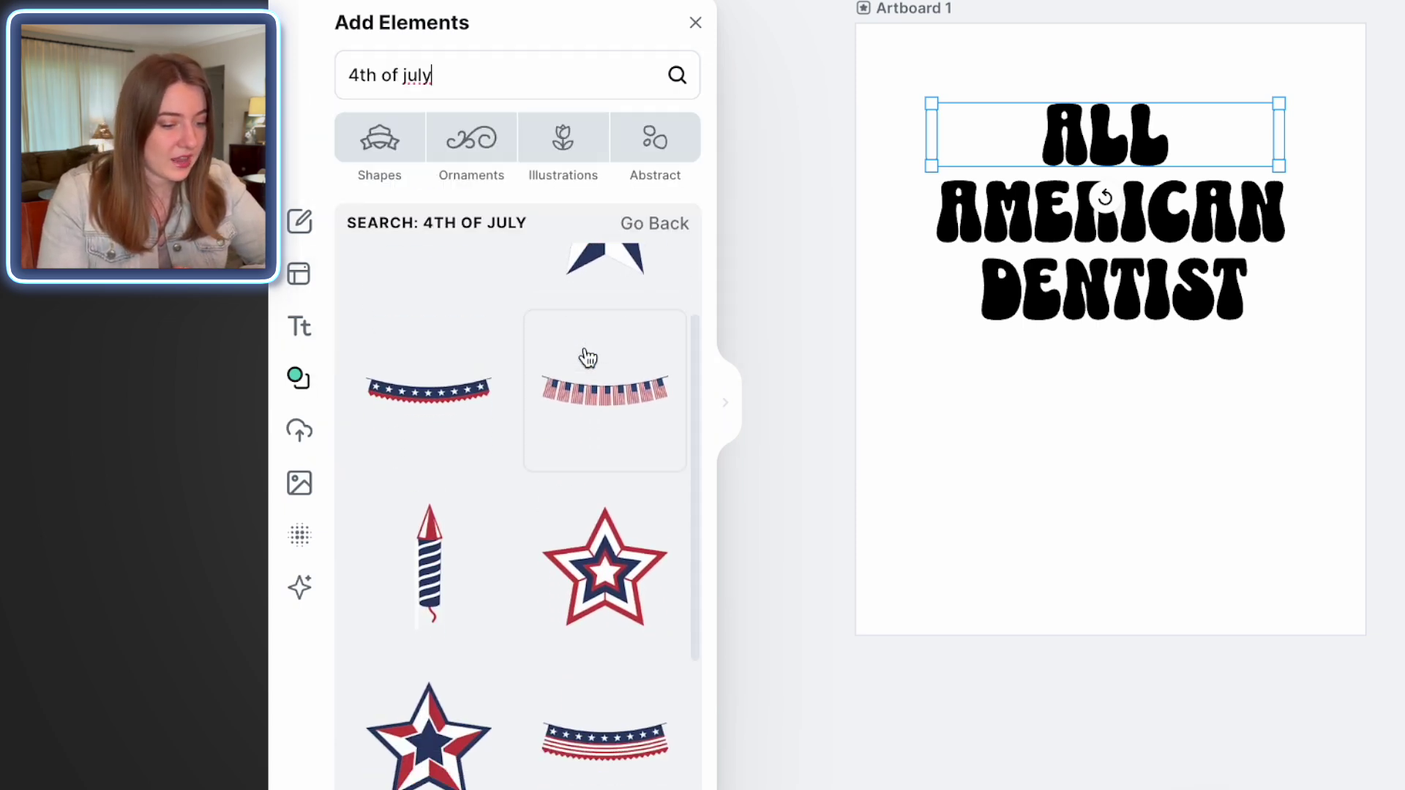
scroll(584, 355, down, 2)
click(662, 470)
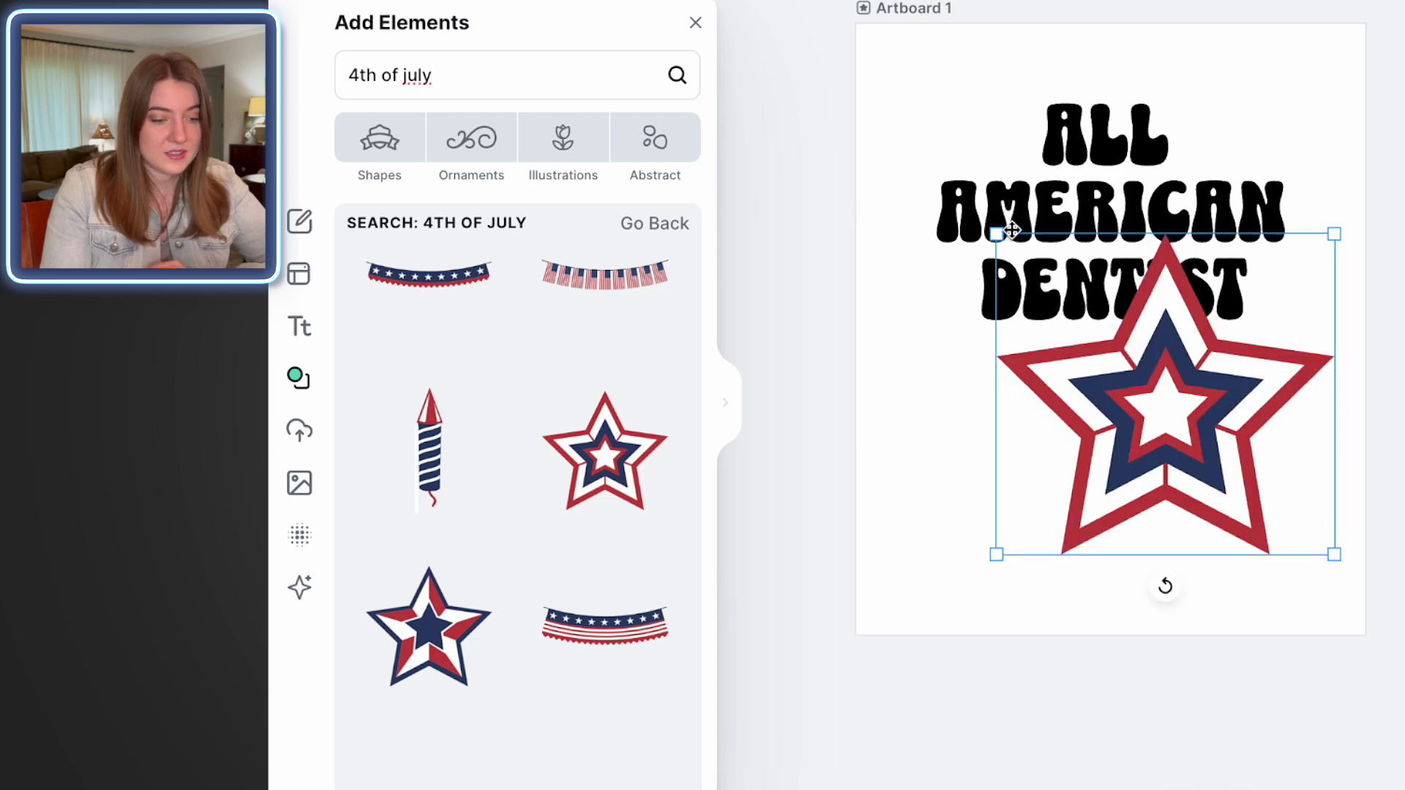
drag(998, 234, 1140, 387)
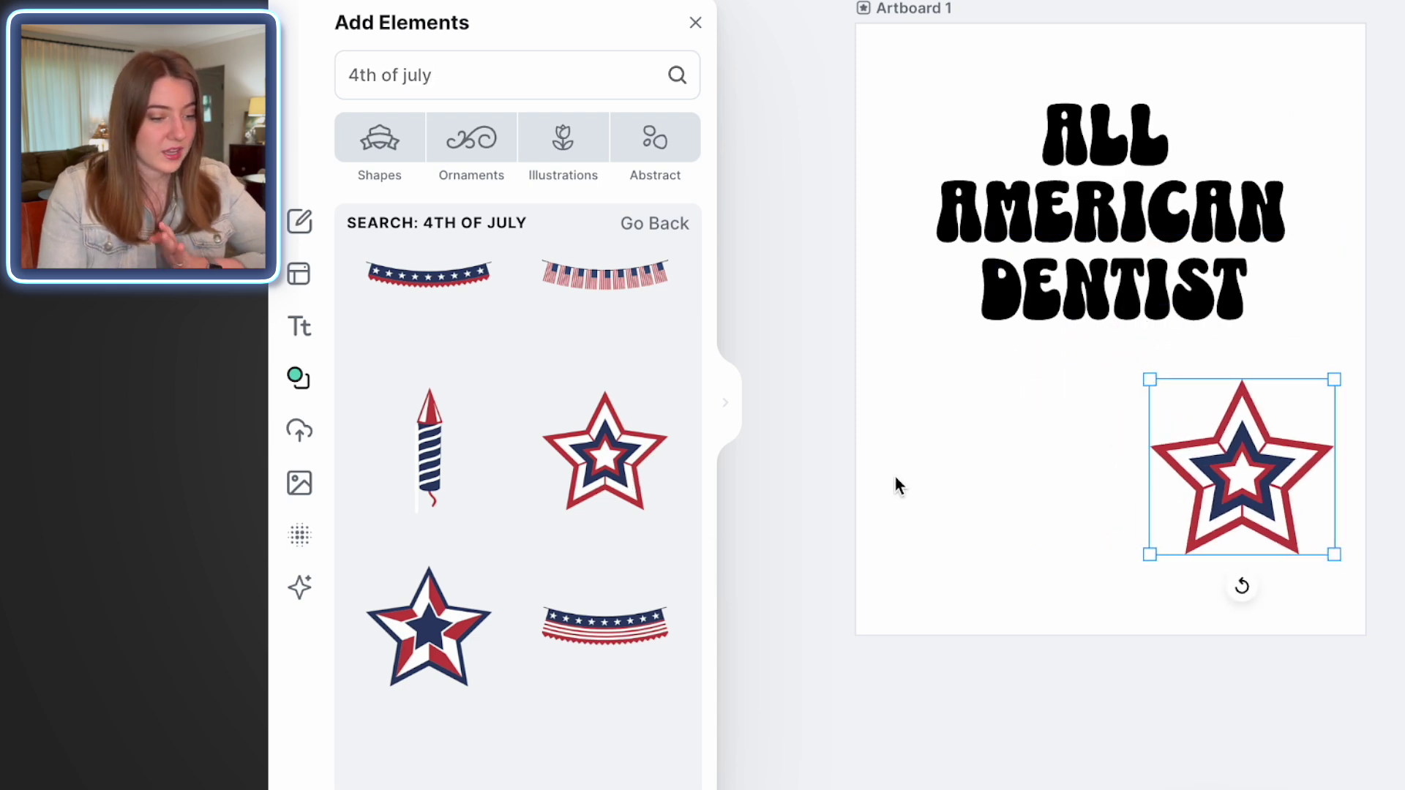
Look through the remaining 4th of July elements for further patriotic graphics
scroll(560, 562, down, 5)
scroll(560, 562, down, 8)
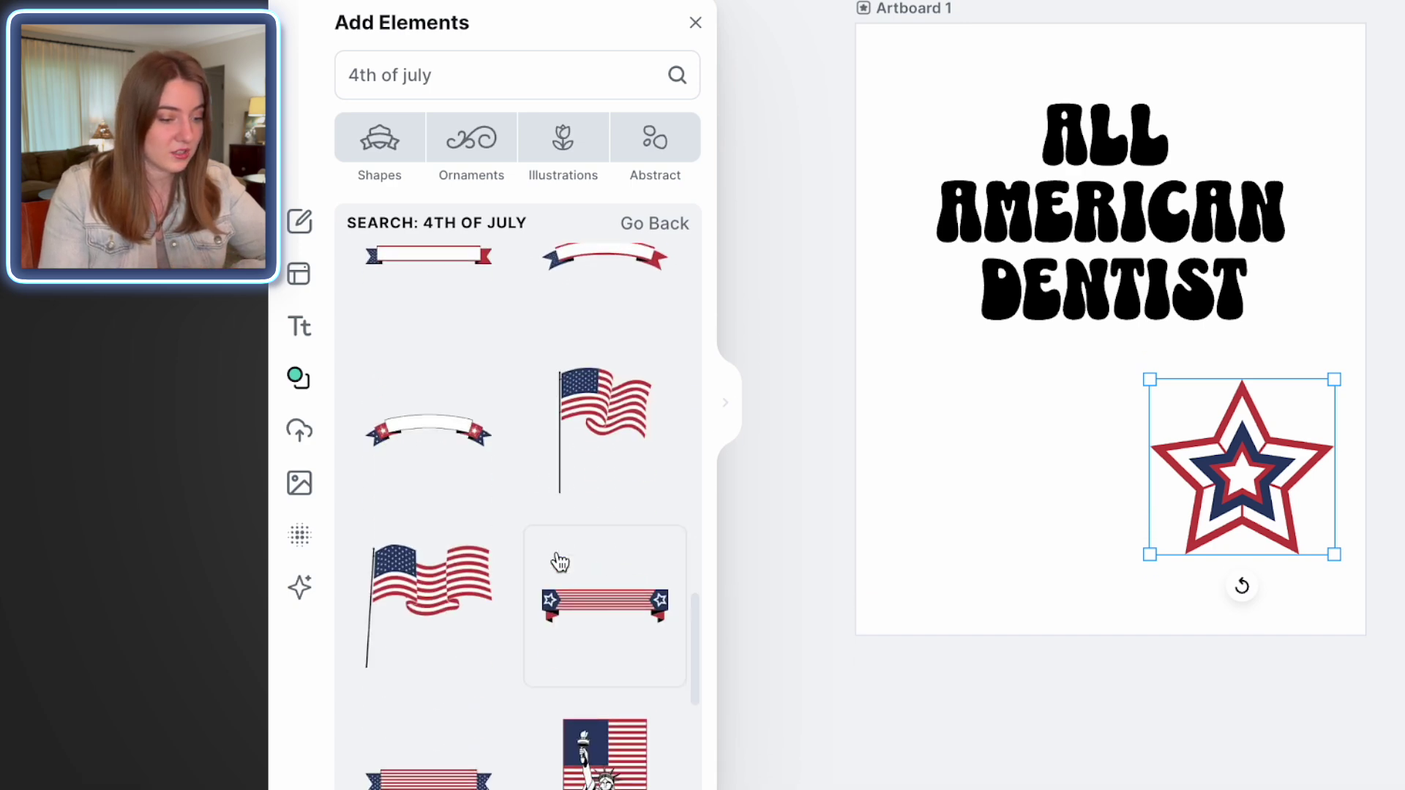
scroll(560, 562, down, 6)
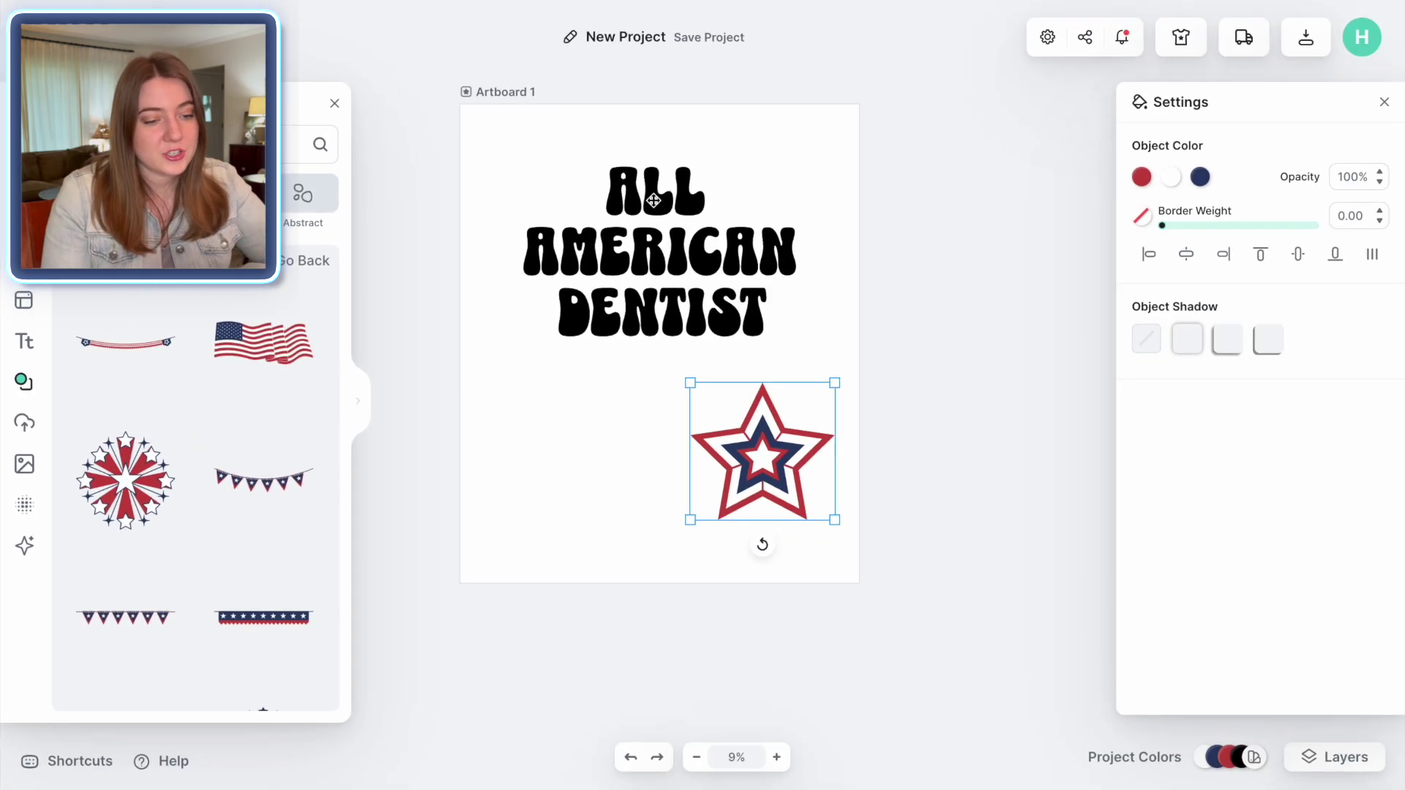
Color the word ALL navy blue and the word AMERICAN red, using the star's document colors
click(1103, 145)
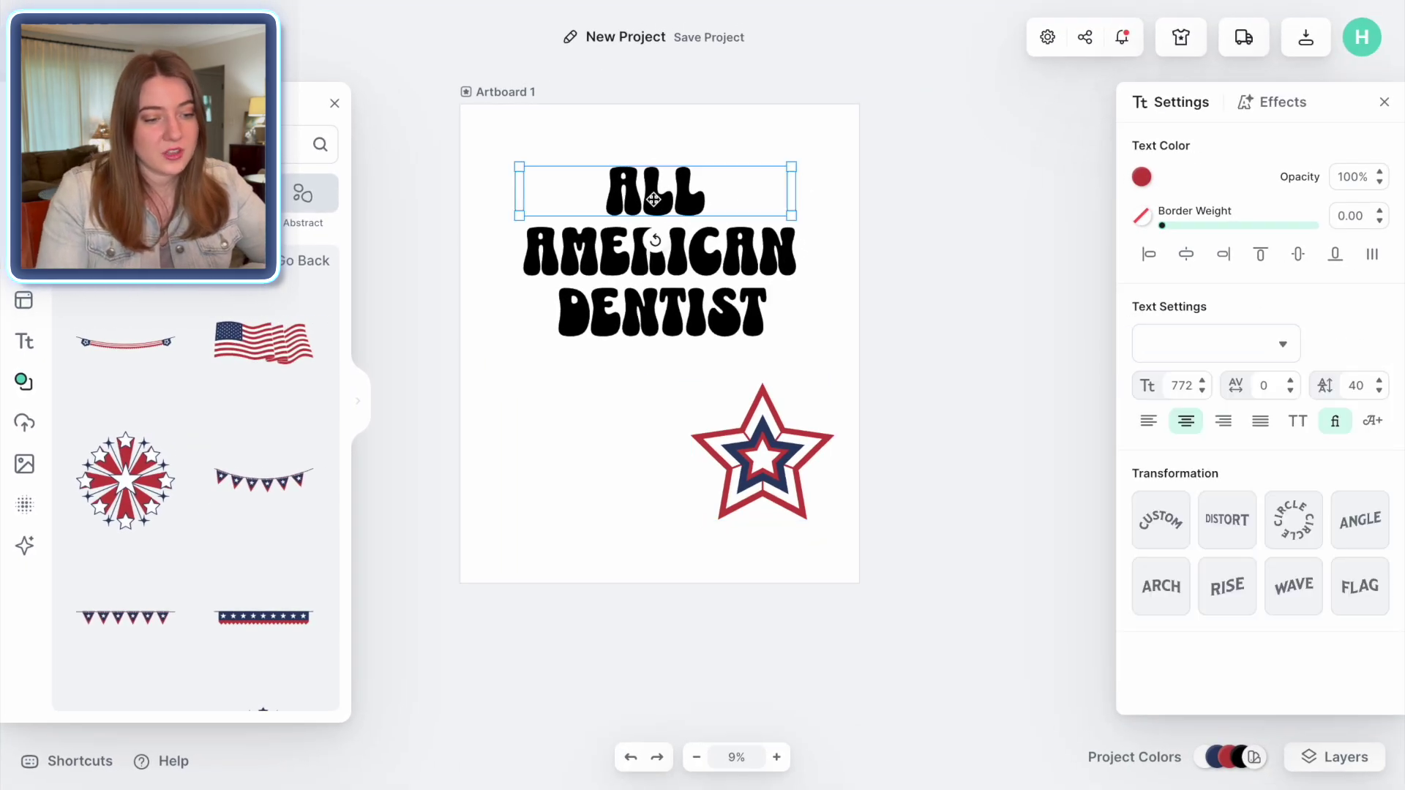
click(1141, 176)
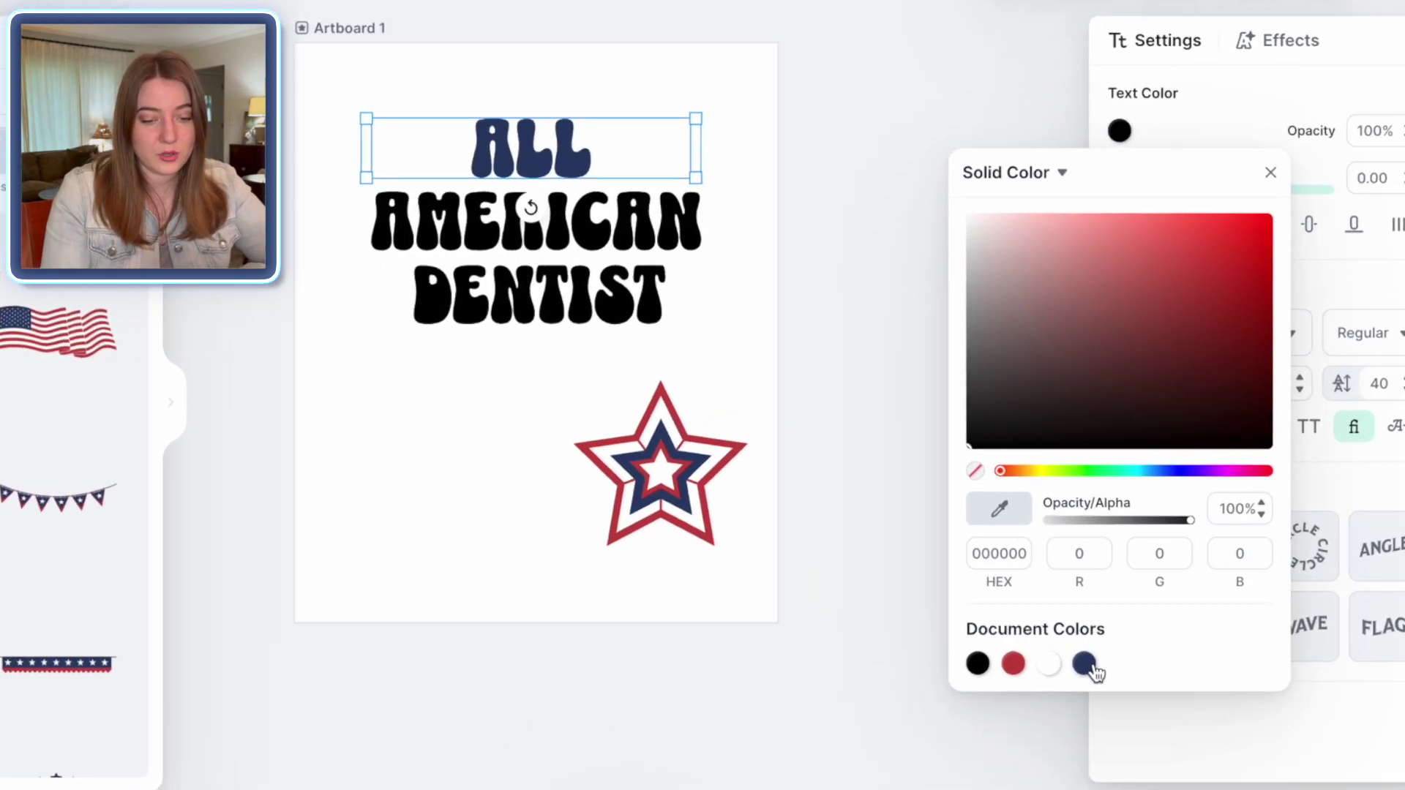
click(1112, 618)
click(731, 254)
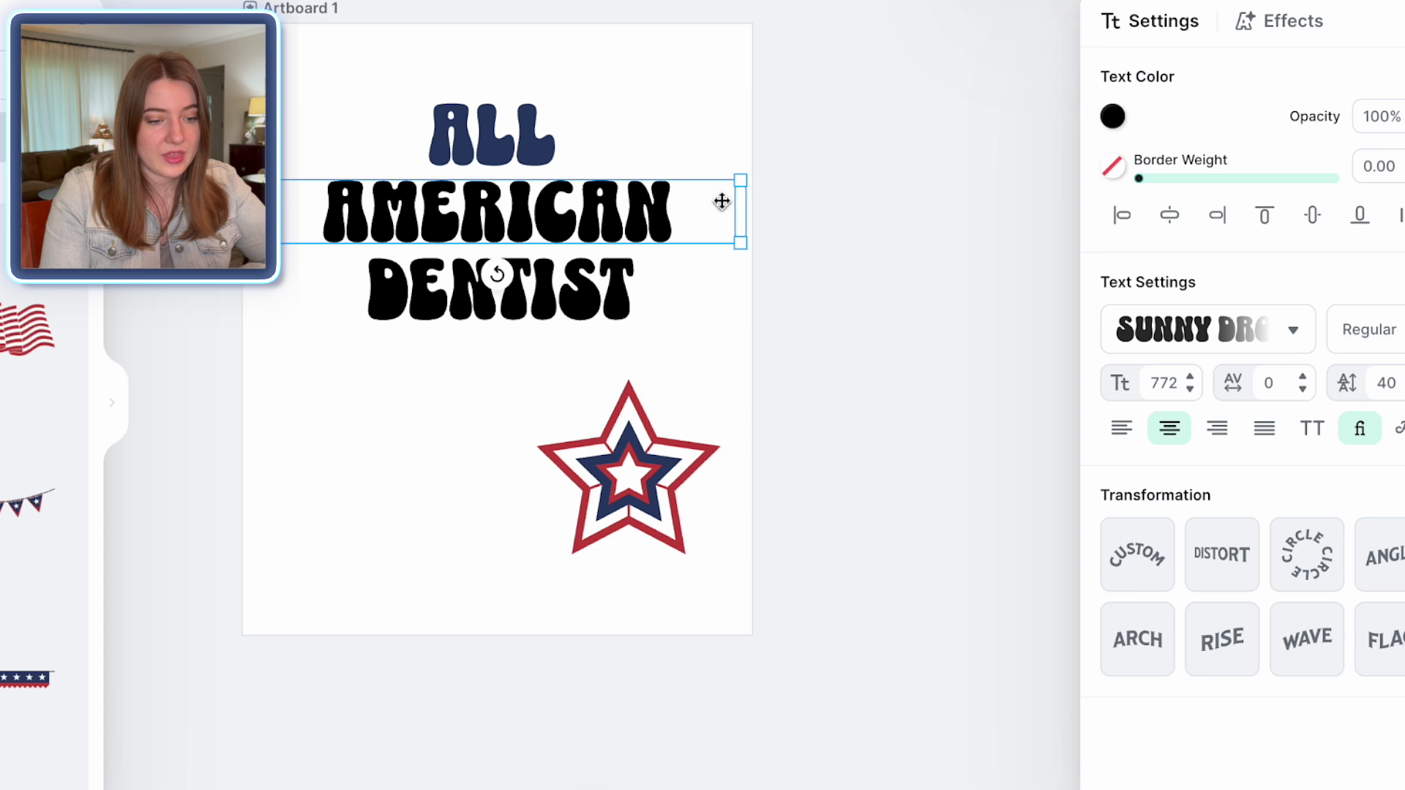
click(1112, 115)
click(1038, 678)
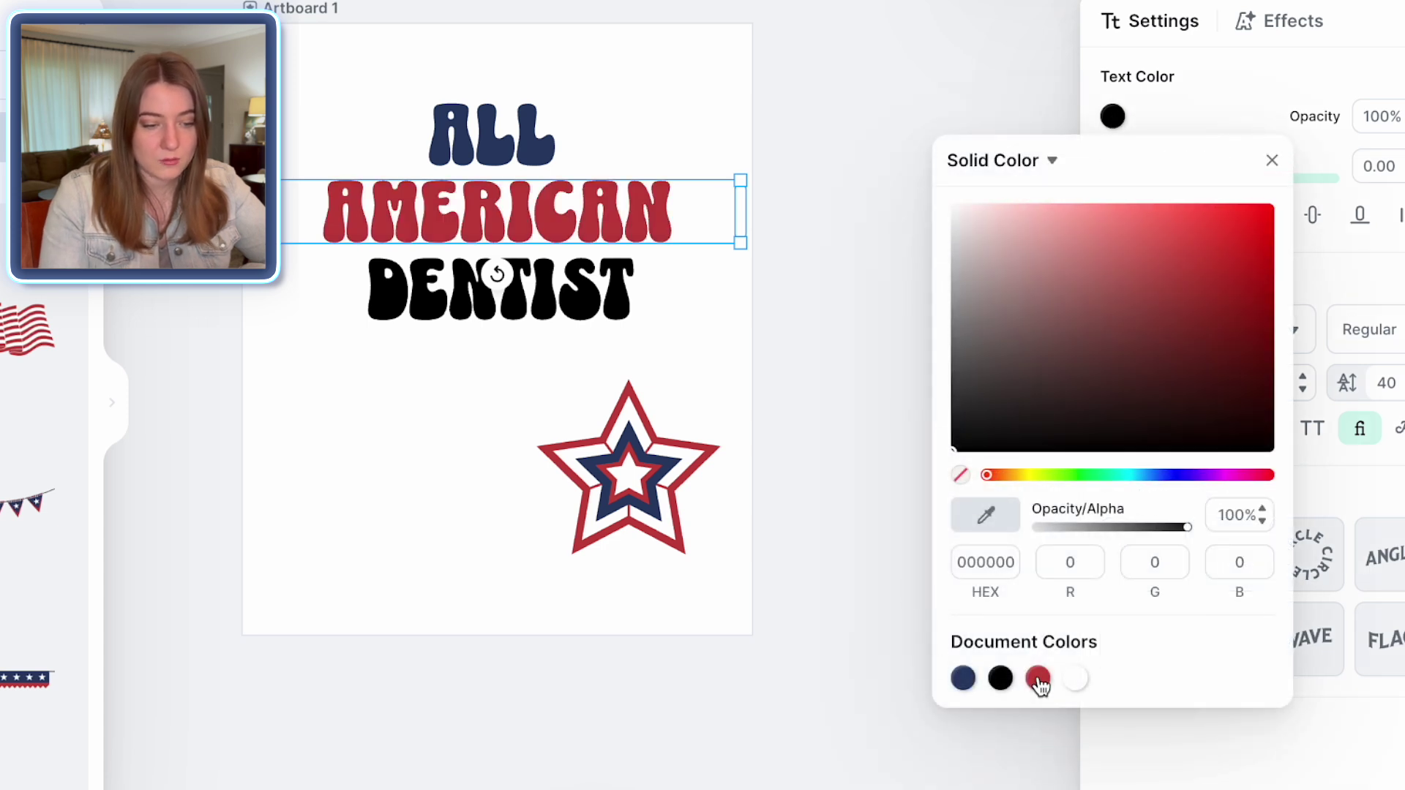
Color the word DENTIST a muted pink, cd8b8b, and nudge the word ALL slightly closer to AMERICAN
click(576, 308)
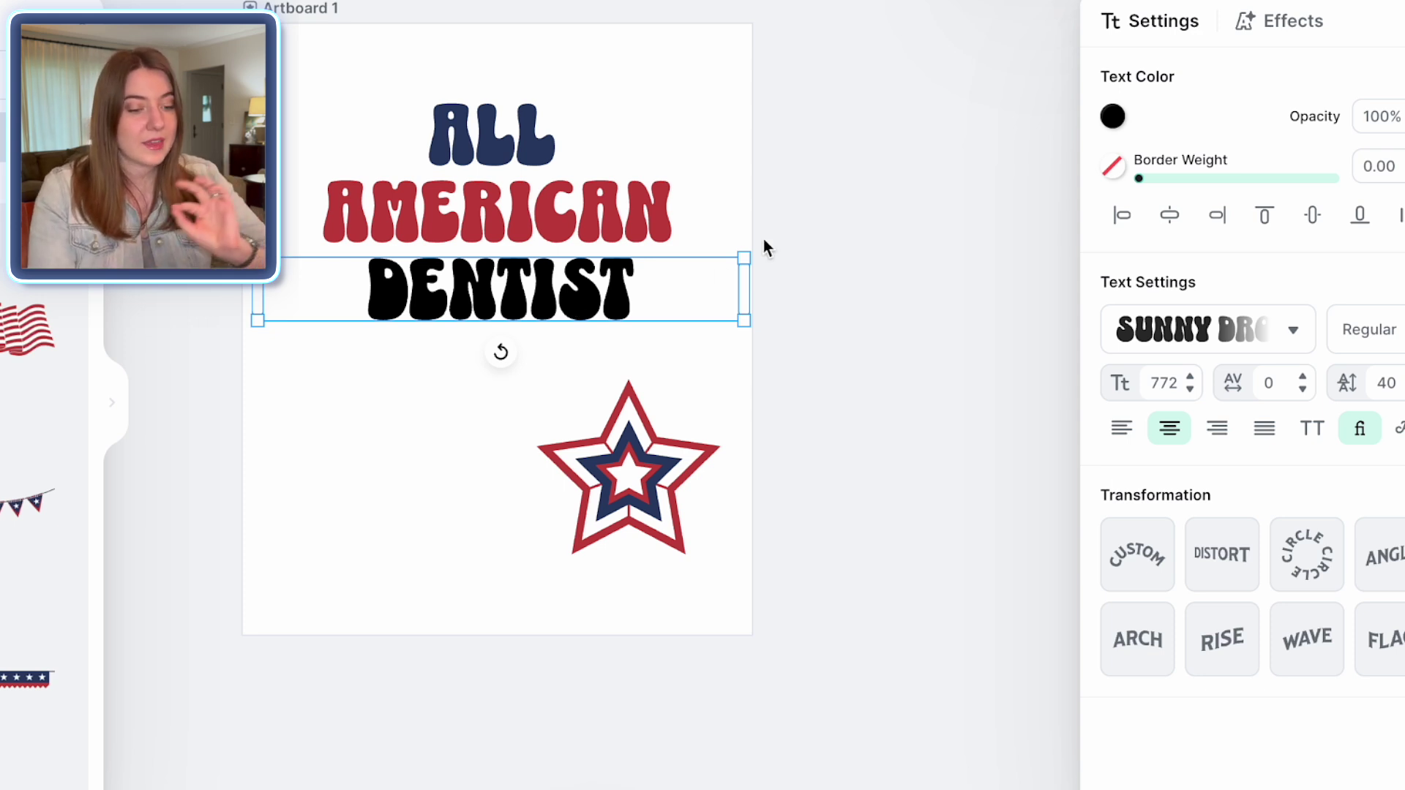
click(1113, 125)
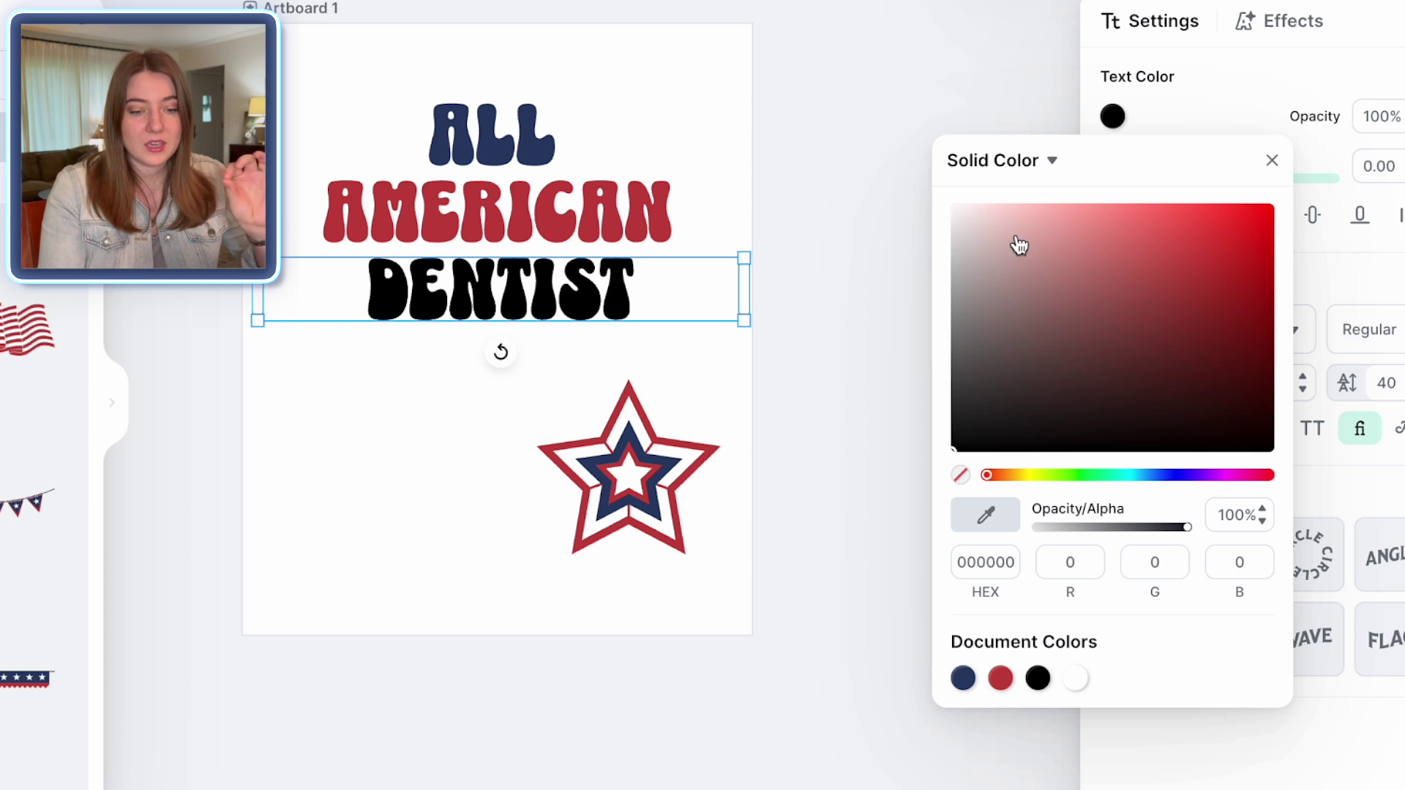
click(1053, 254)
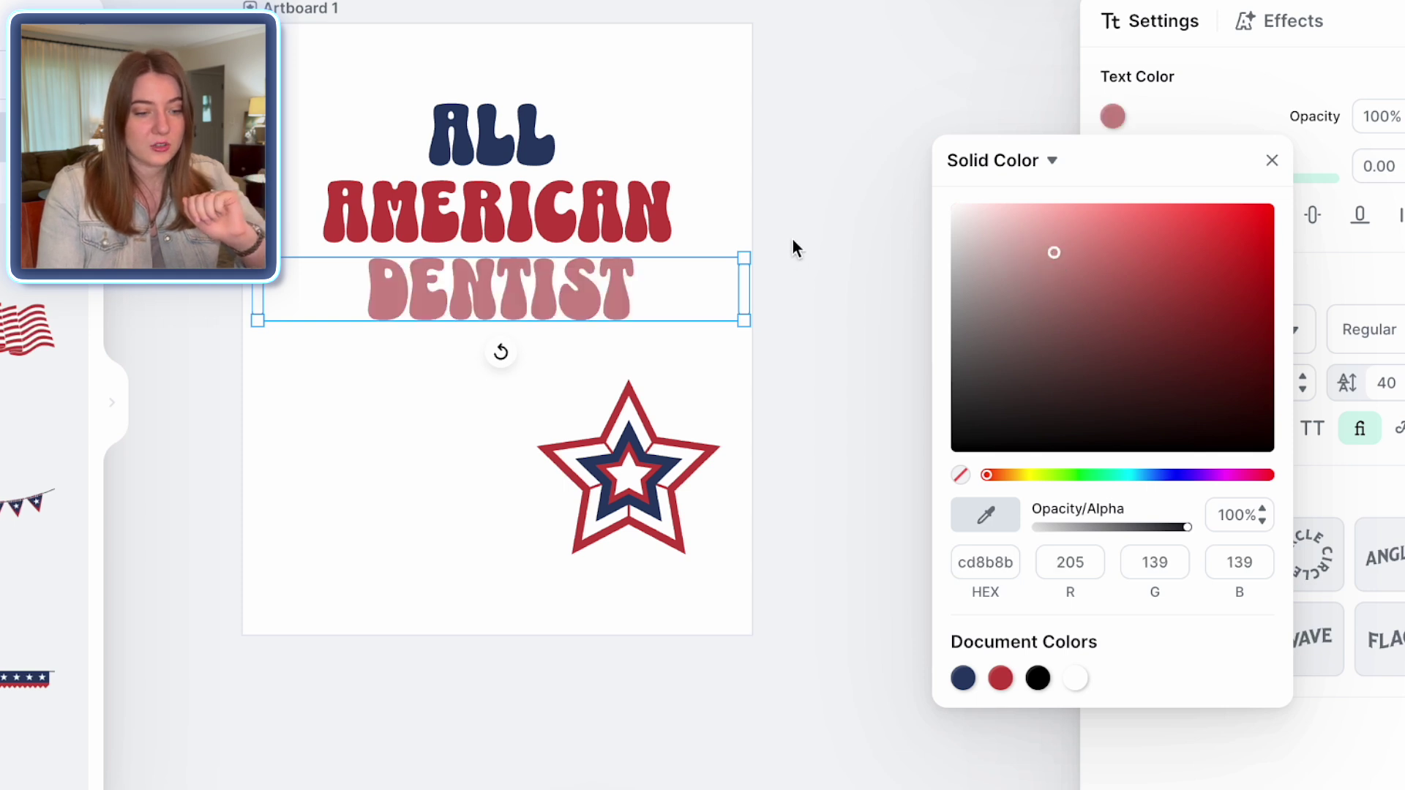
click(813, 244)
click(840, 238)
key(Tab)
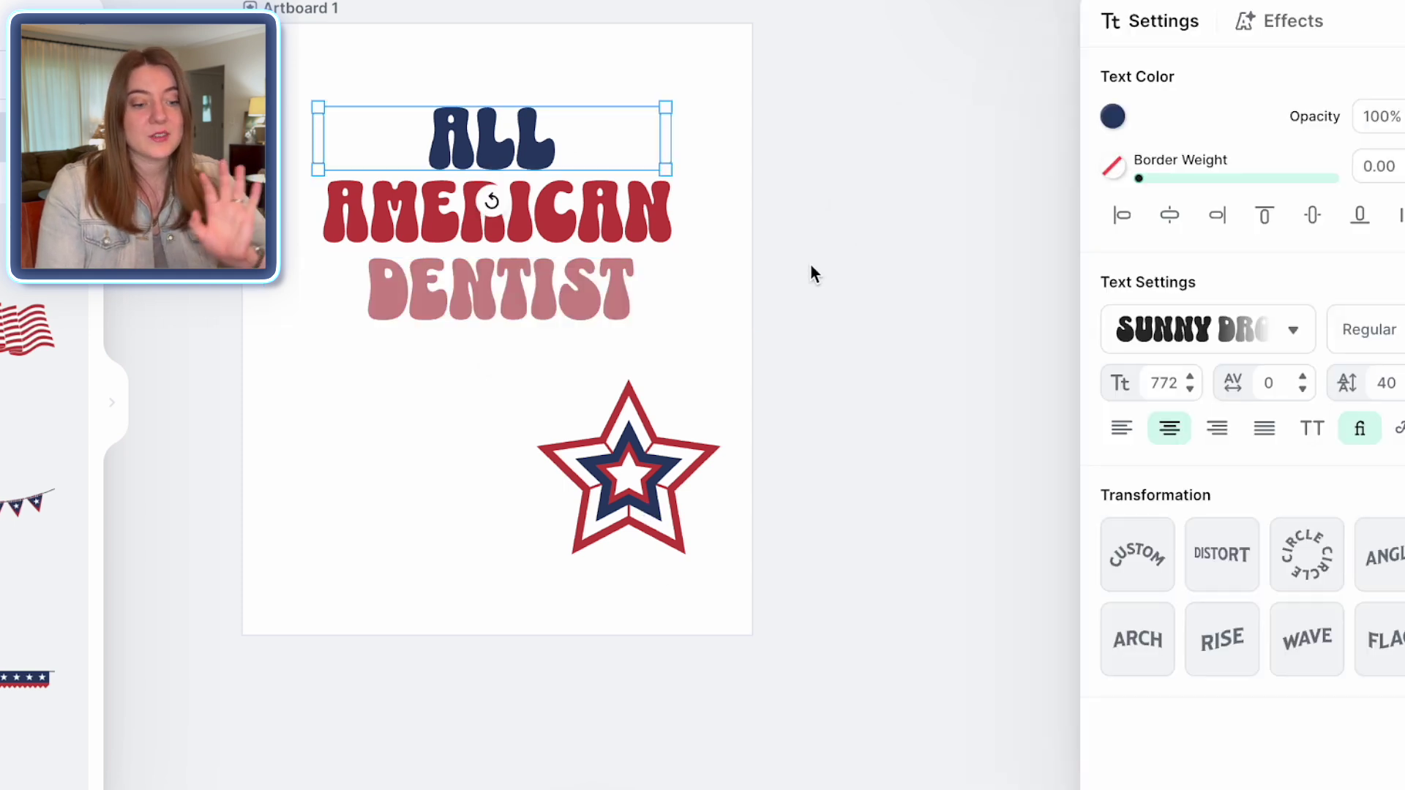
click(810, 275)
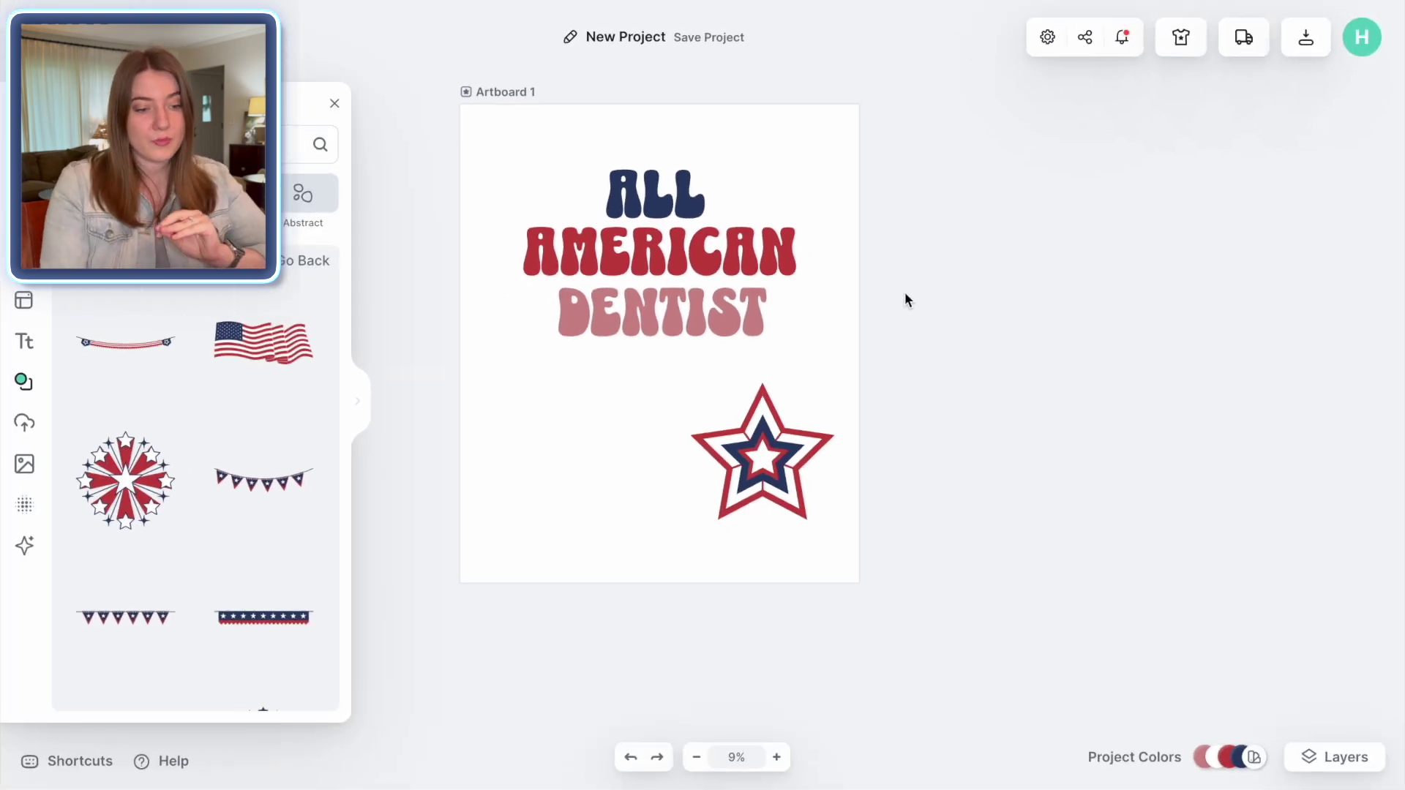
Apply a Distort transformation to DENTIST, bending its upper edge into a wave that rises over the last letters
click(648, 307)
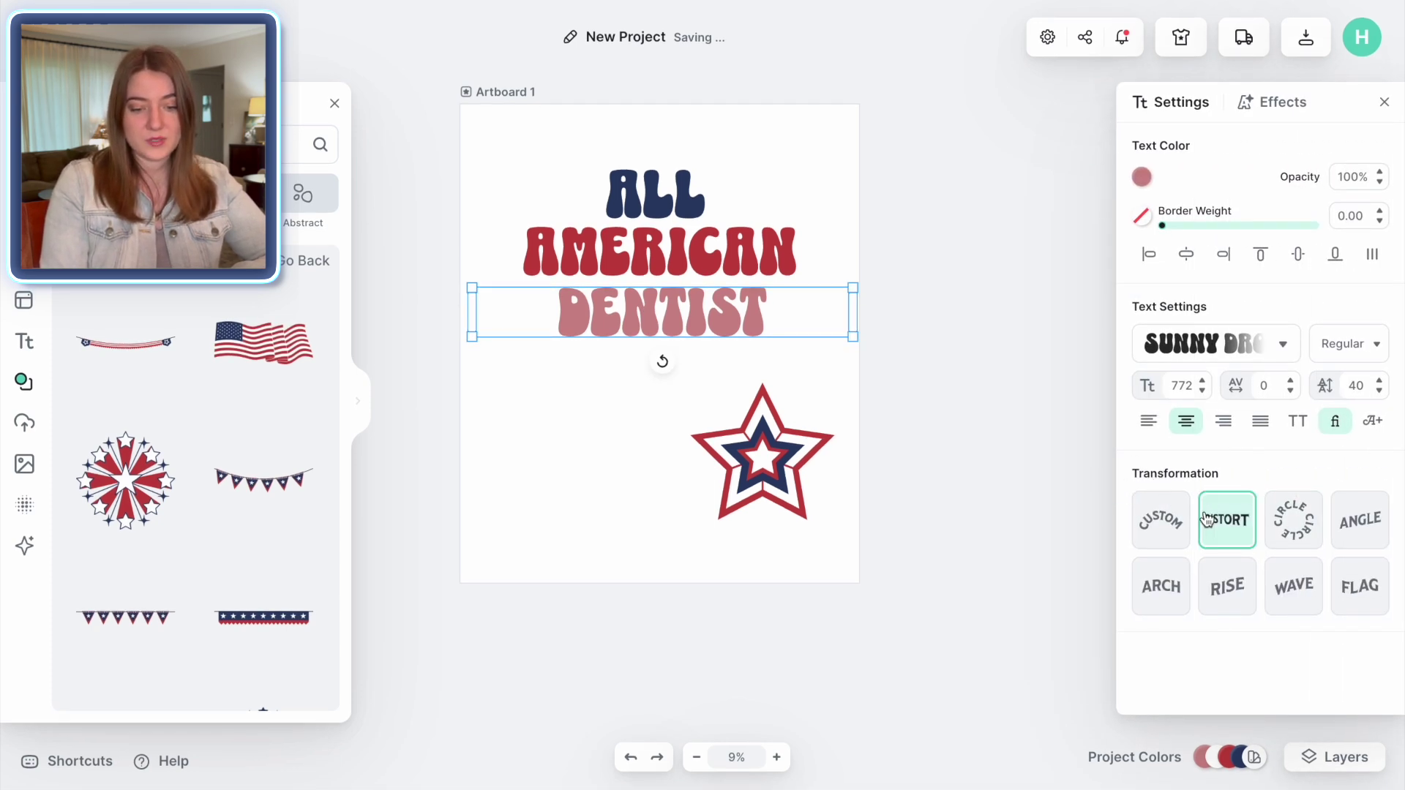
click(1226, 521)
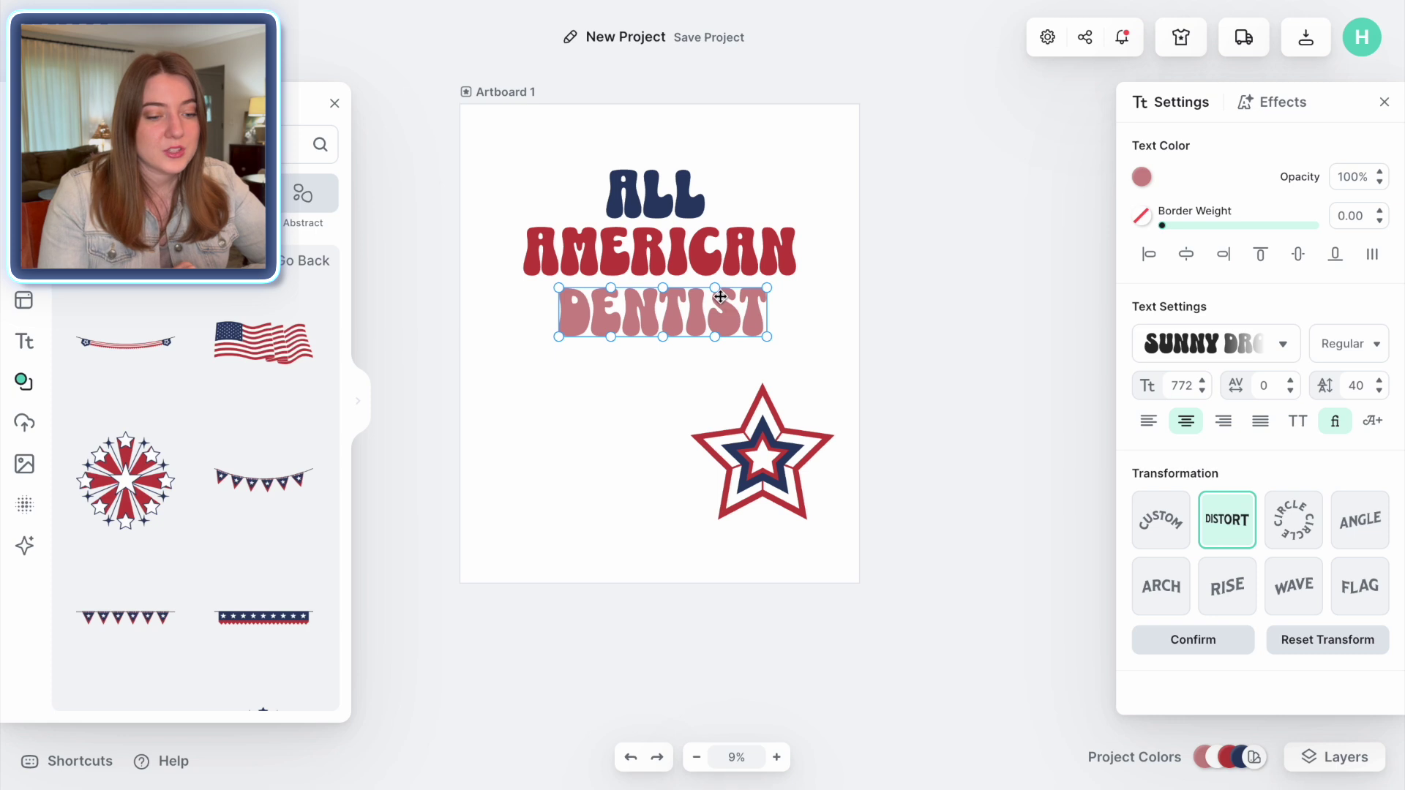
drag(715, 286, 713, 255)
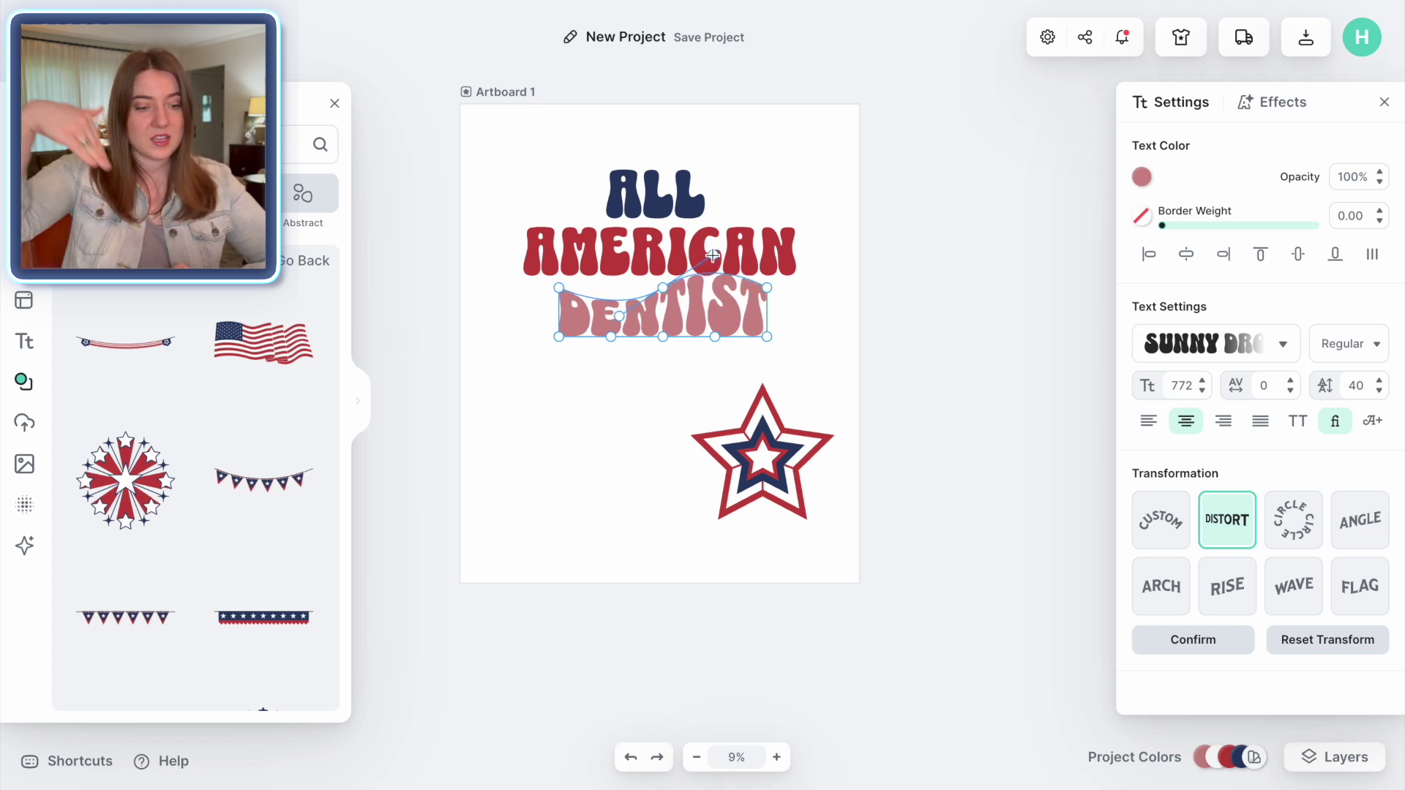
mouse_move(713, 255)
mouse_down()
mouse_move(712, 231)
mouse_move(721, 259)
mouse_up()
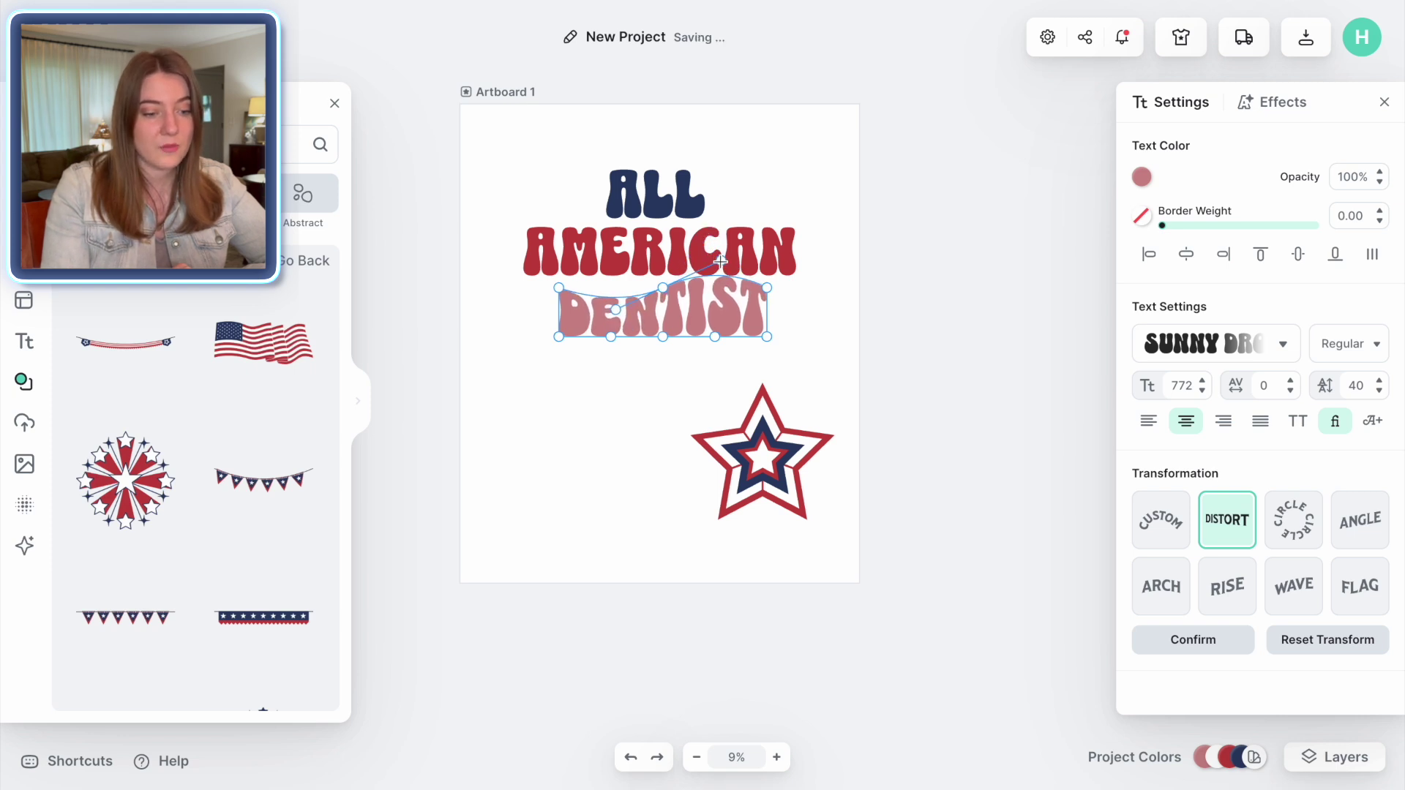
click(862, 346)
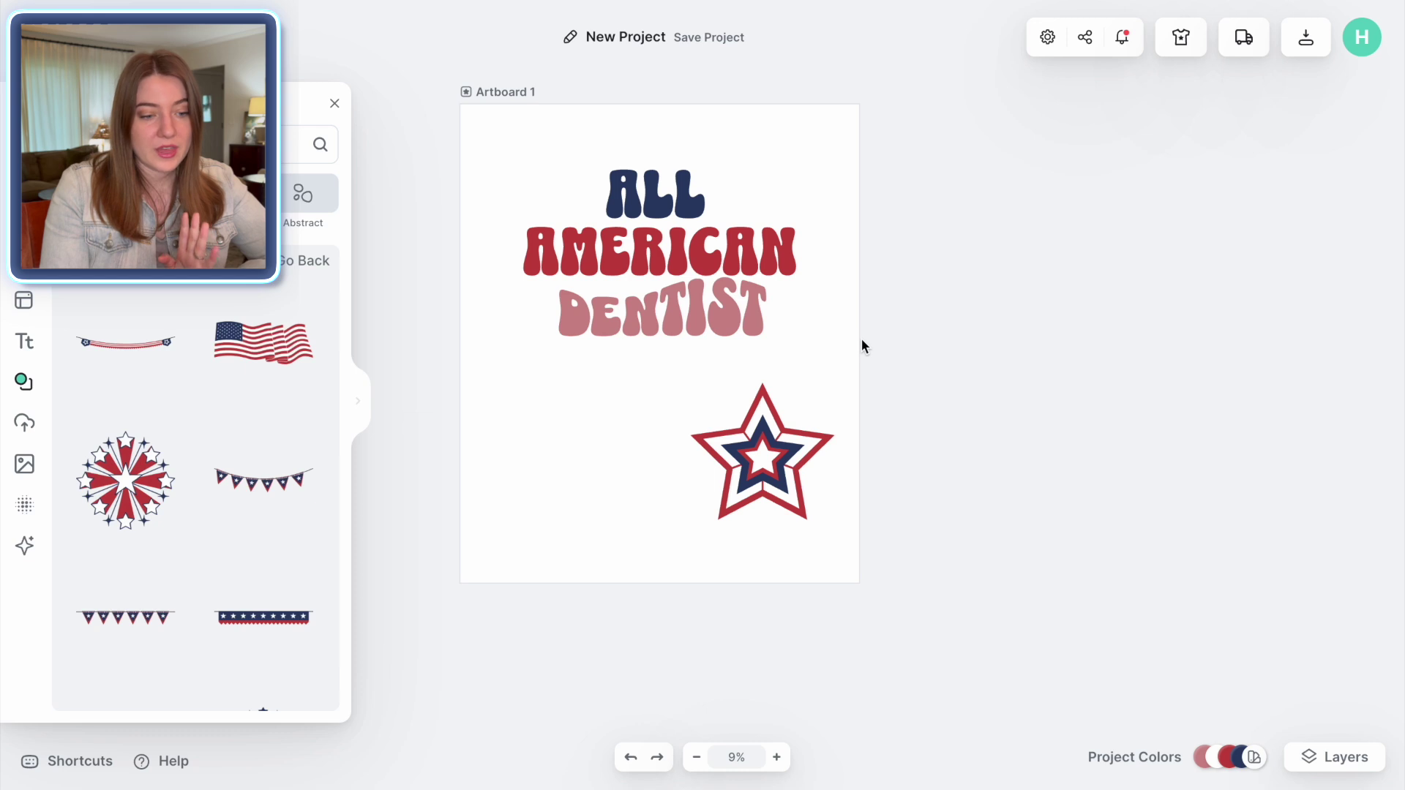
Move AMERICAN slightly lower and distort its upper and lower edges into a wave that follows the top of DENTIST
click(635, 253)
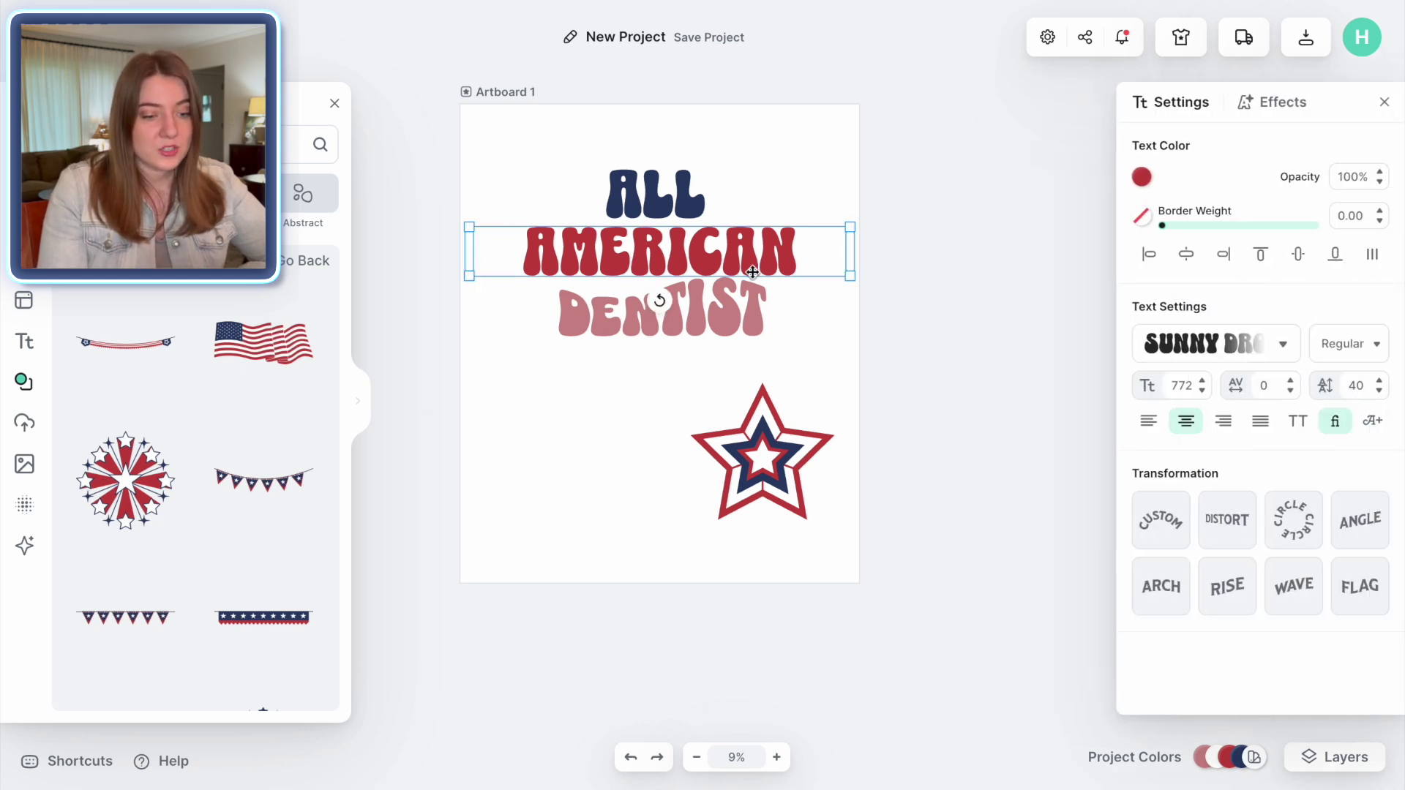
drag(707, 256, 709, 260)
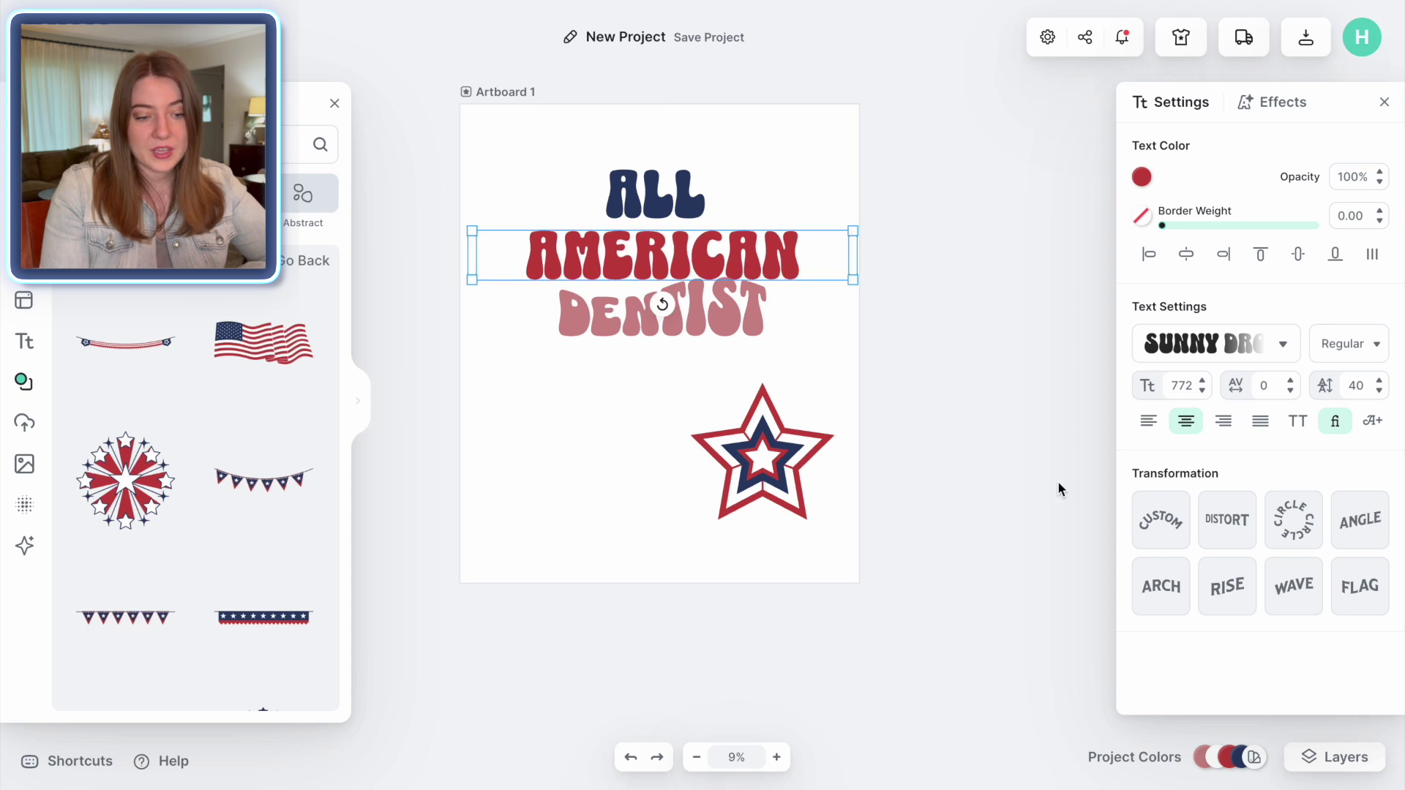
click(1221, 535)
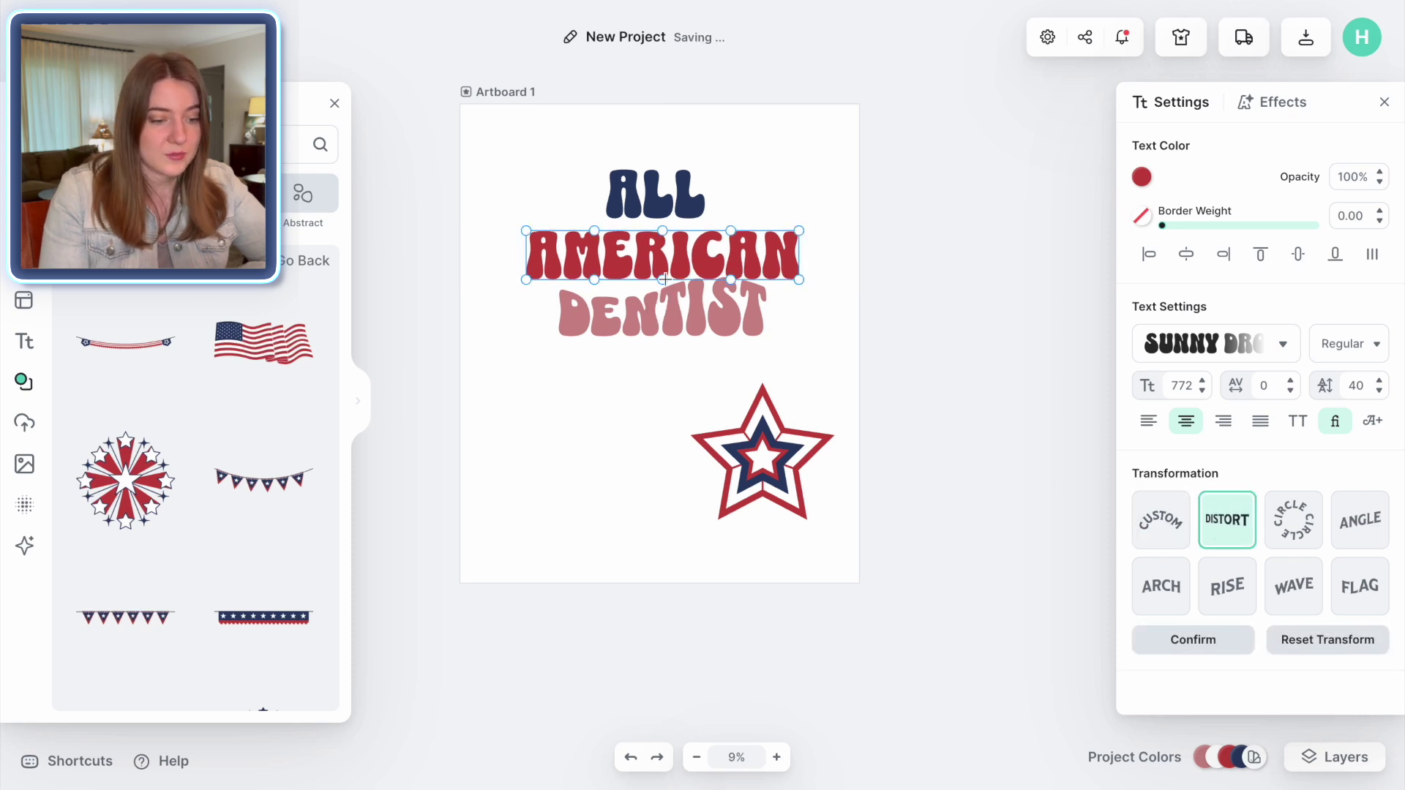
drag(662, 281, 601, 306)
drag(799, 280, 798, 293)
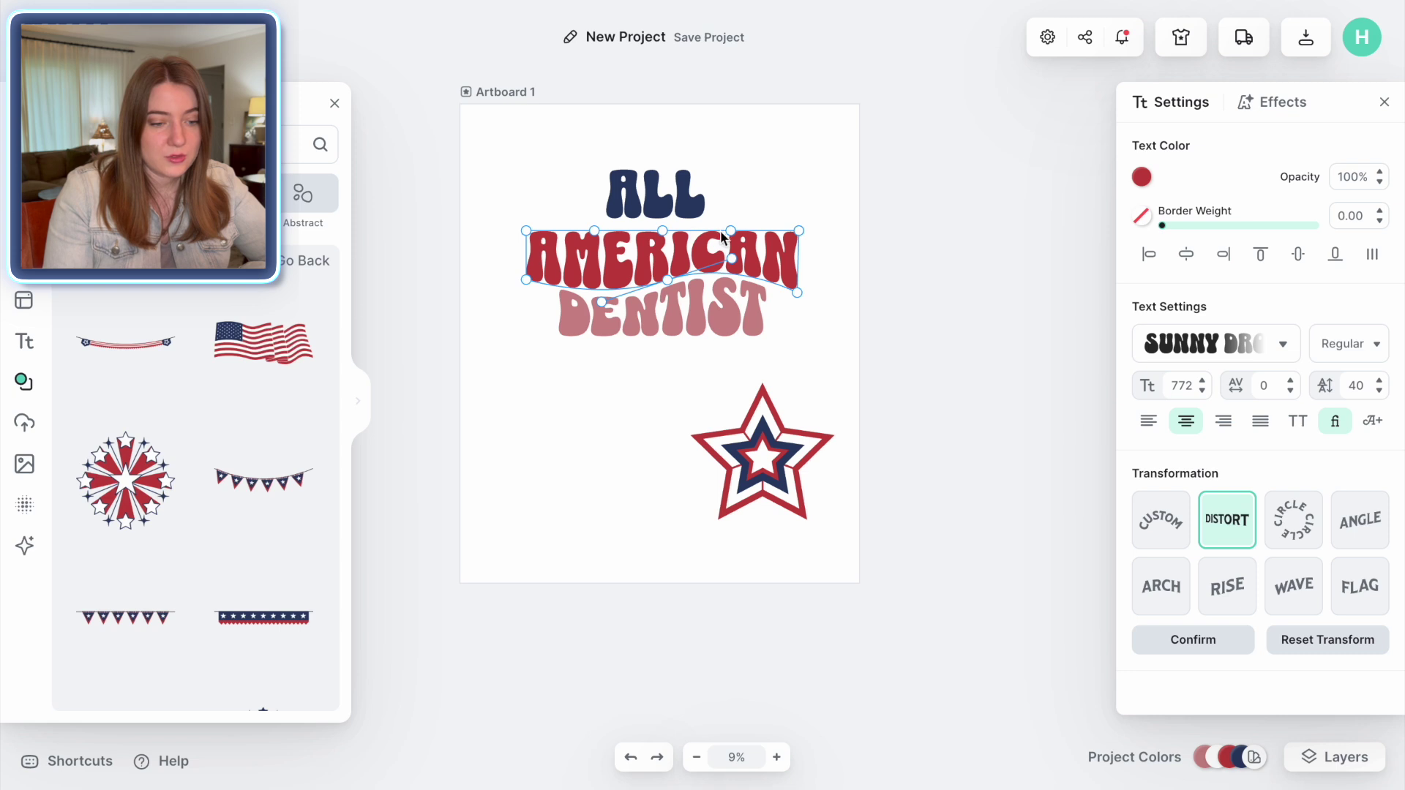
drag(731, 225, 729, 210)
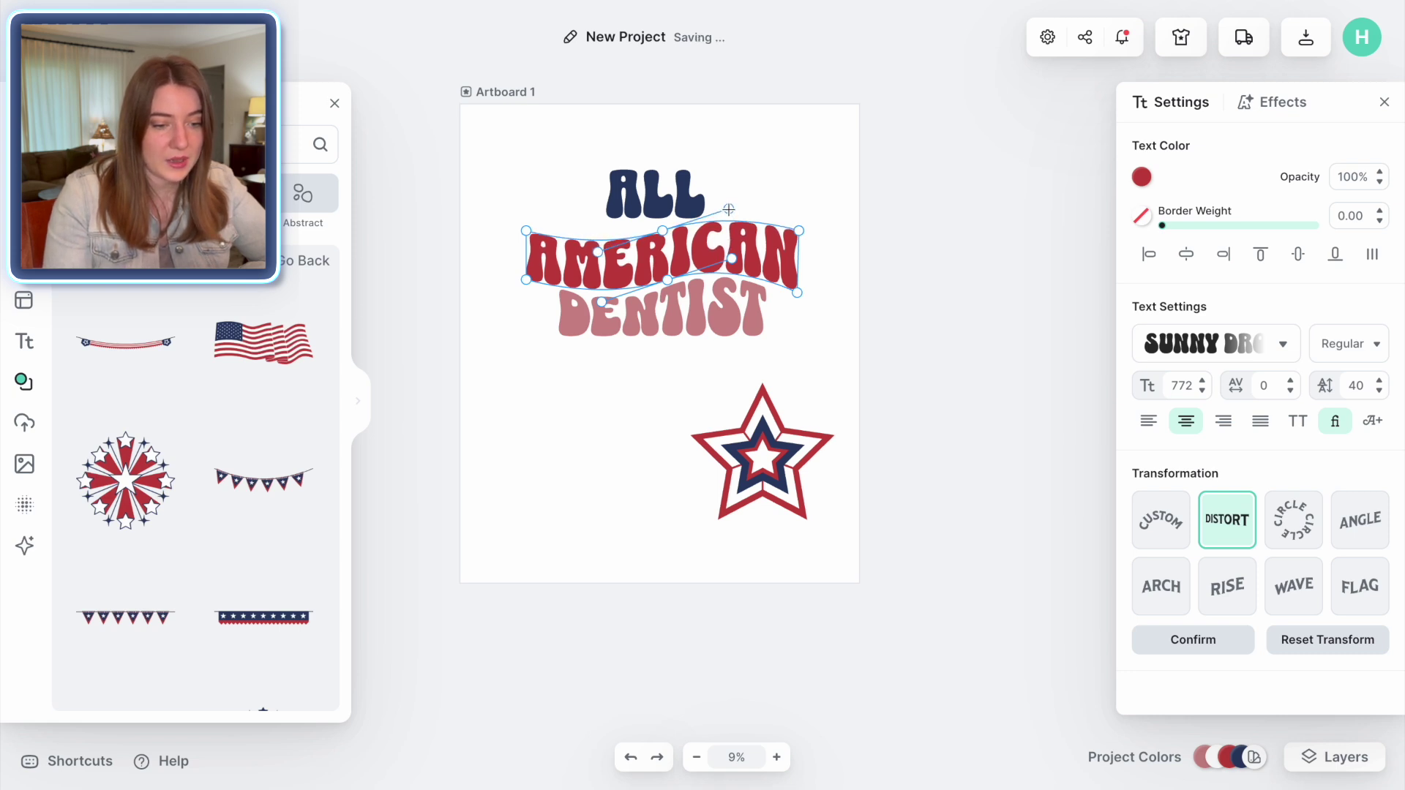
click(948, 311)
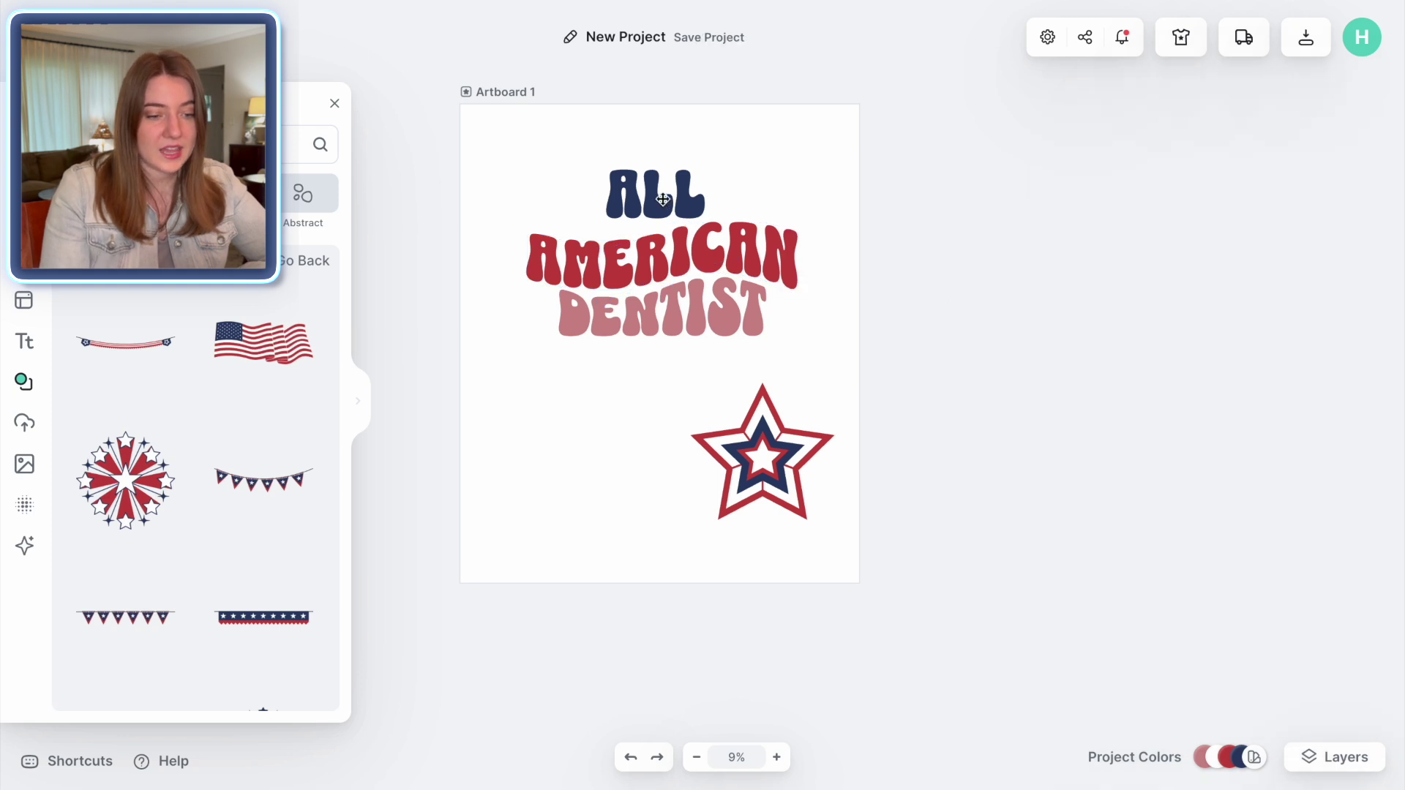
Move ALL down toward AMERICAN and distort its lower edge so the first letter extends into the wave below
drag(663, 202, 663, 210)
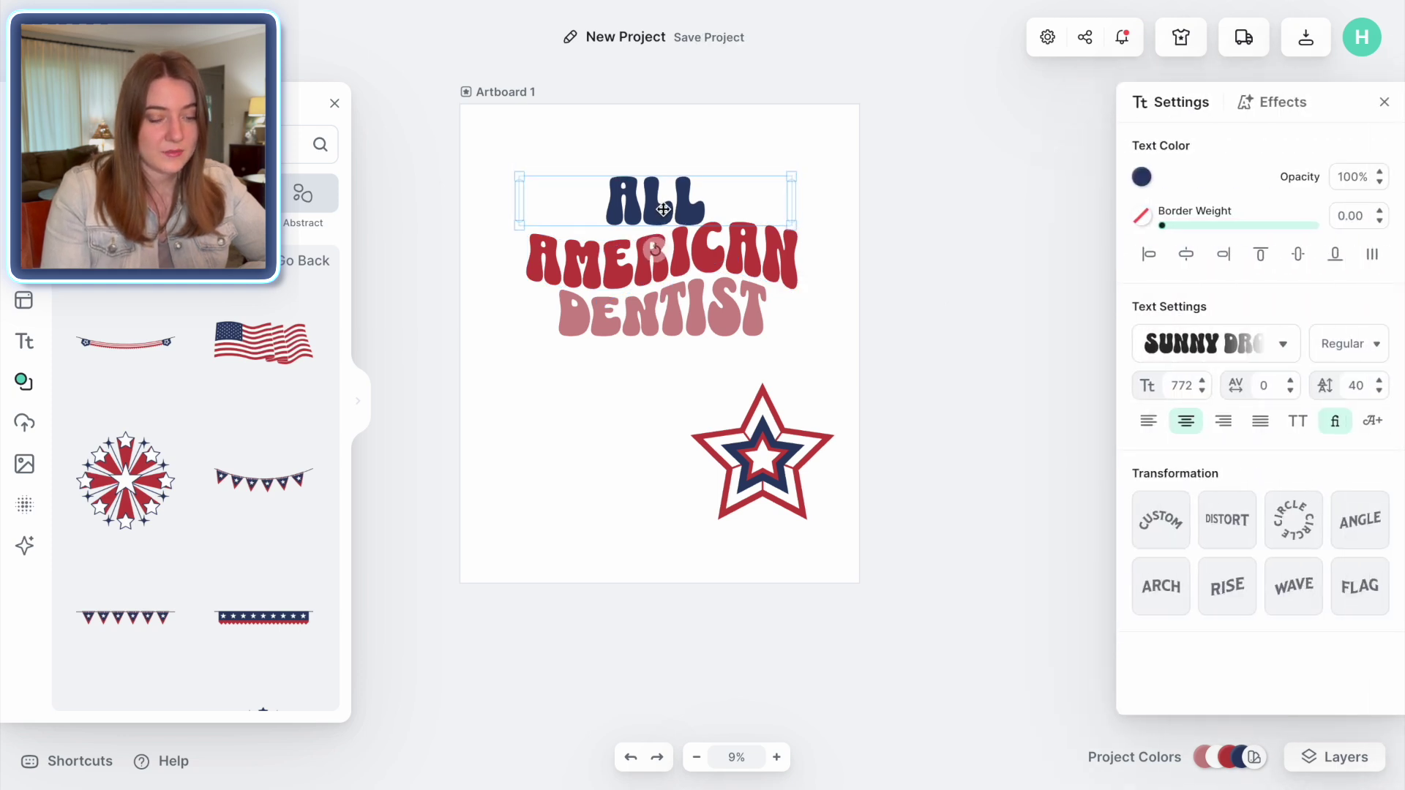
click(1226, 520)
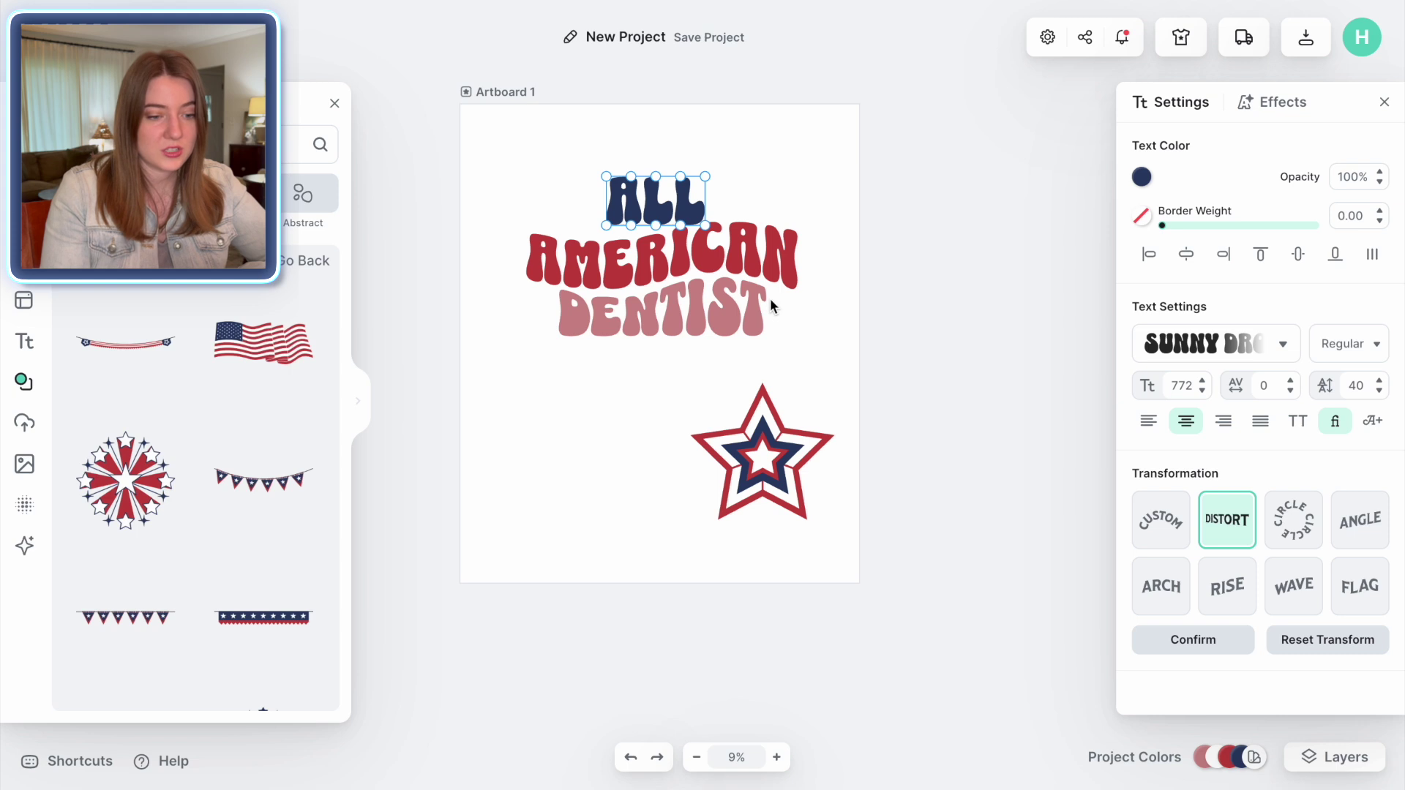
drag(628, 229, 605, 237)
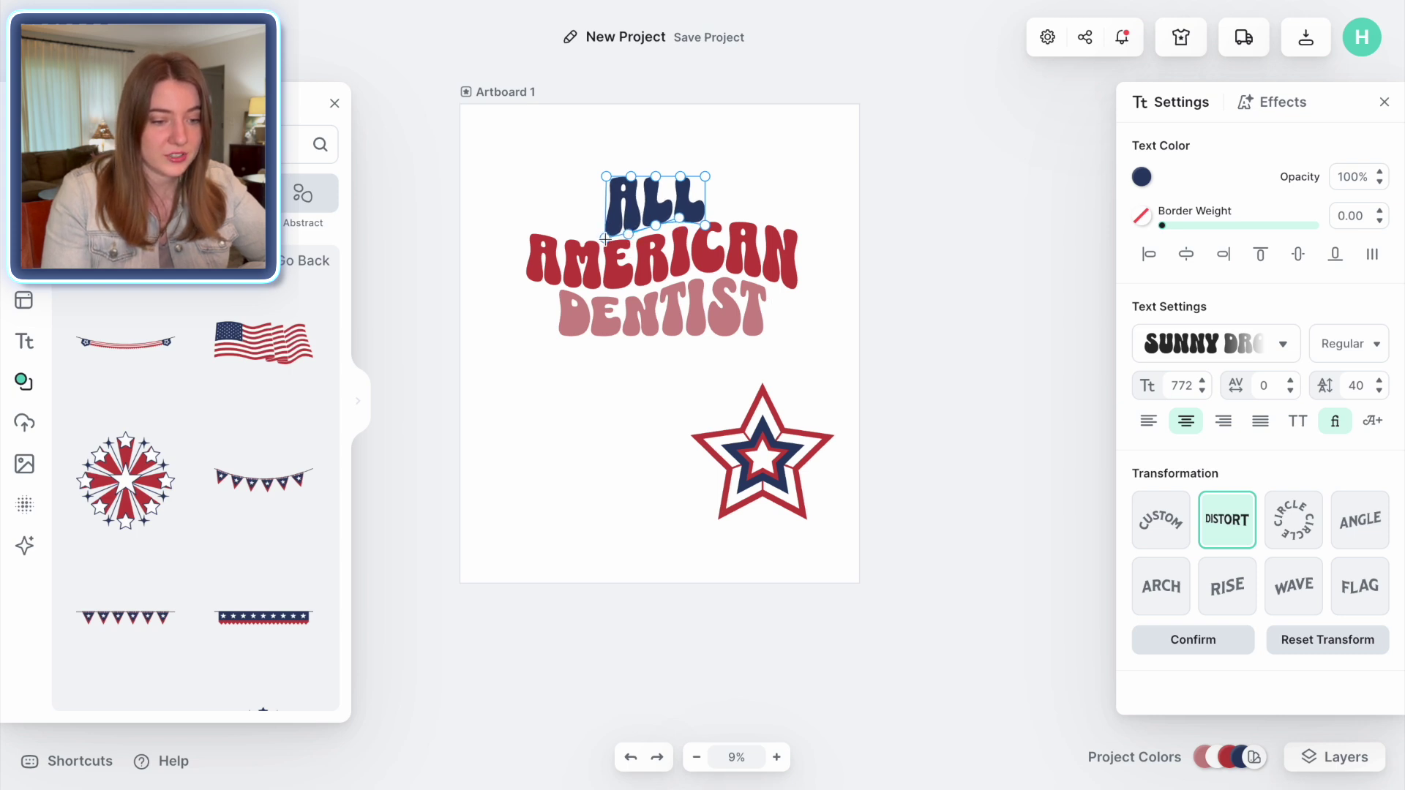
click(915, 256)
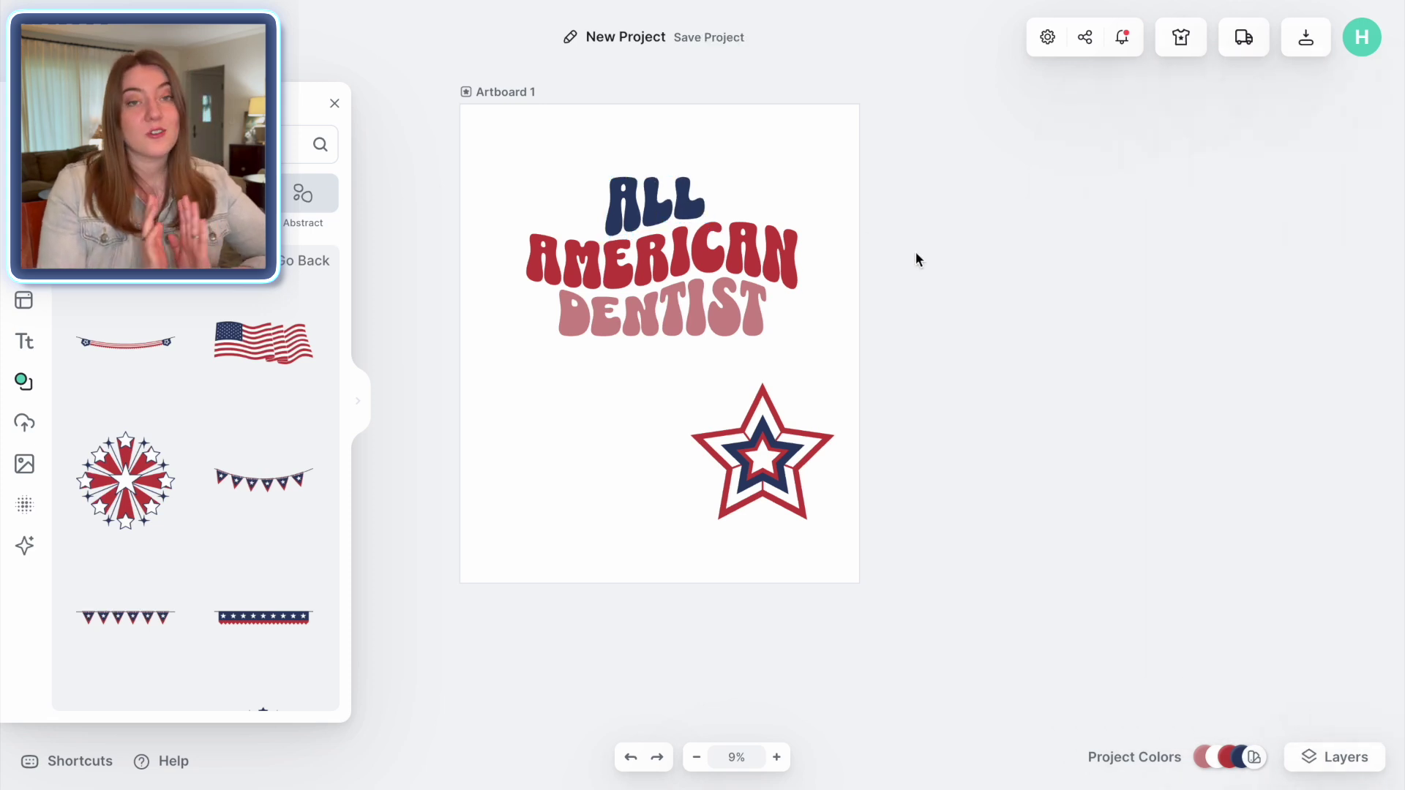
Select all three text lines together and enlarge them to nearly fill the artboard's width
drag(881, 337, 449, 150)
drag(798, 141, 873, 126)
click(921, 214)
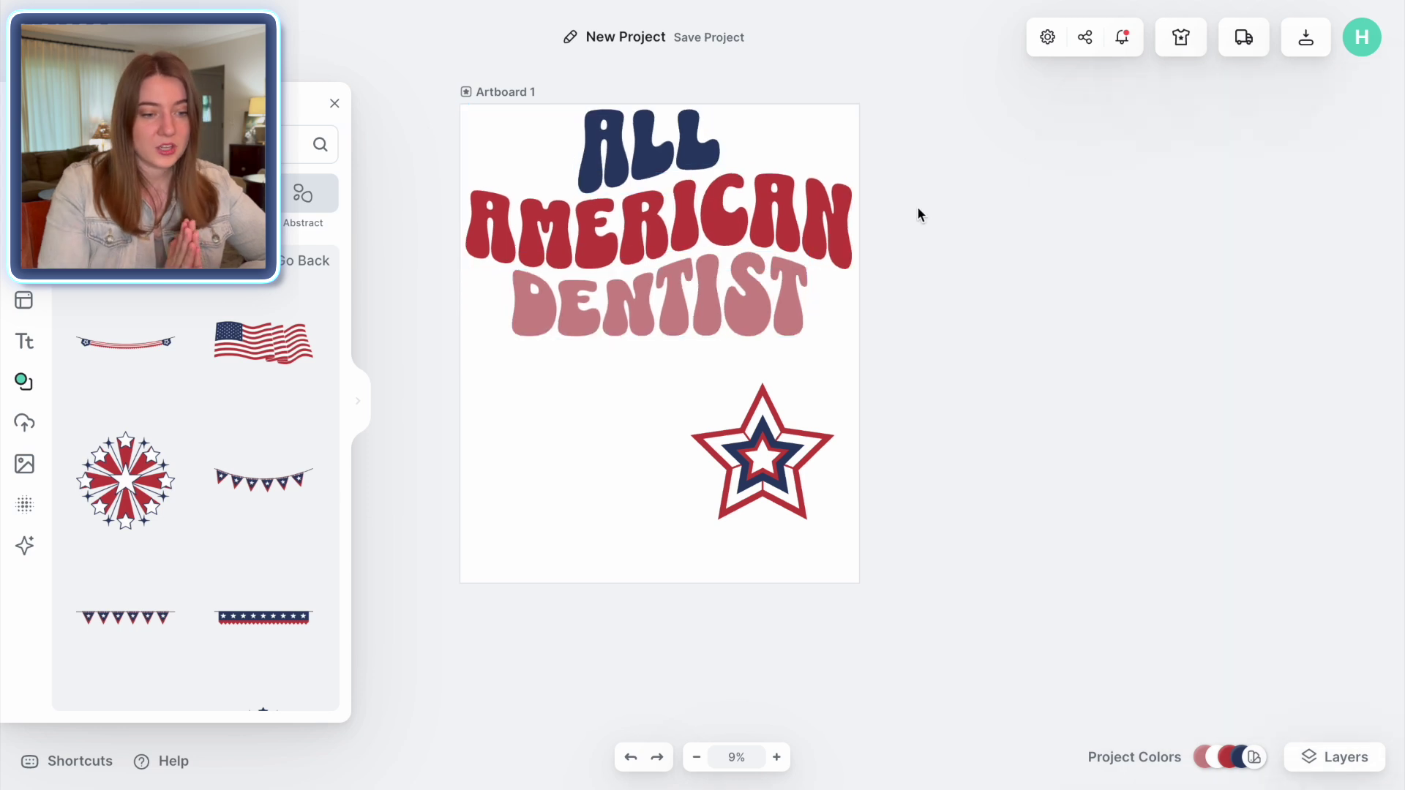
Shrink the star to fit just after the word ALL and paste a copy of it just before the word
click(763, 469)
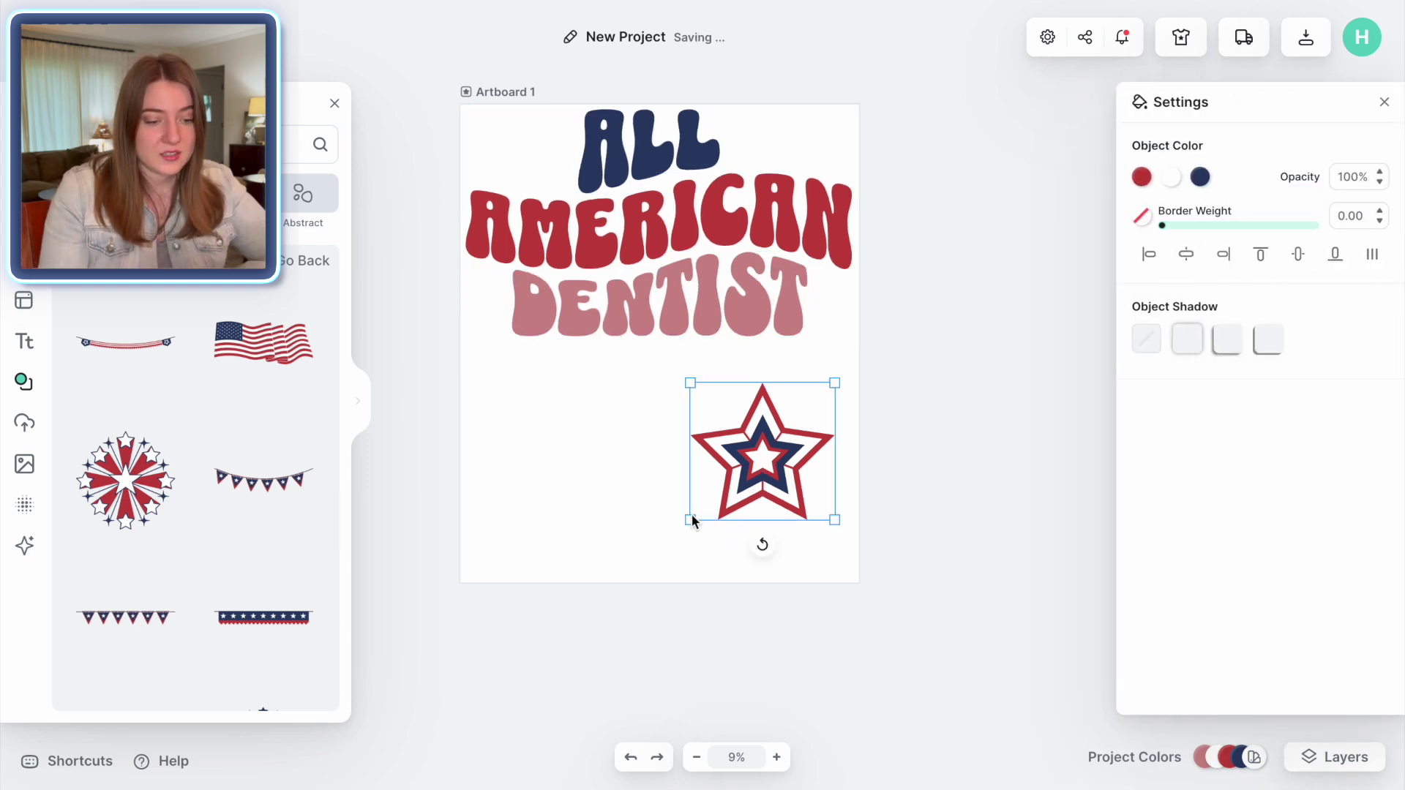
drag(689, 519, 758, 136)
right_click(757, 136)
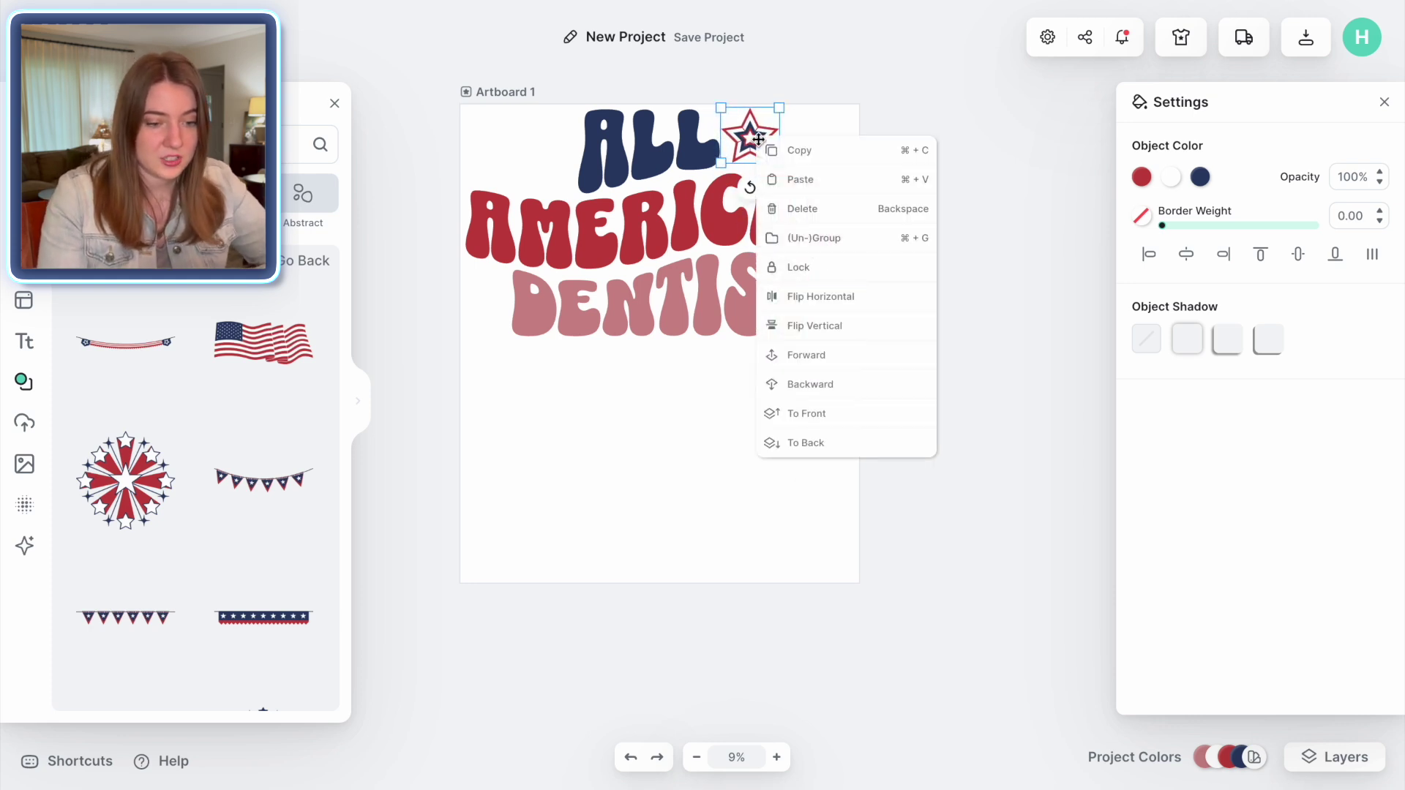
click(805, 155)
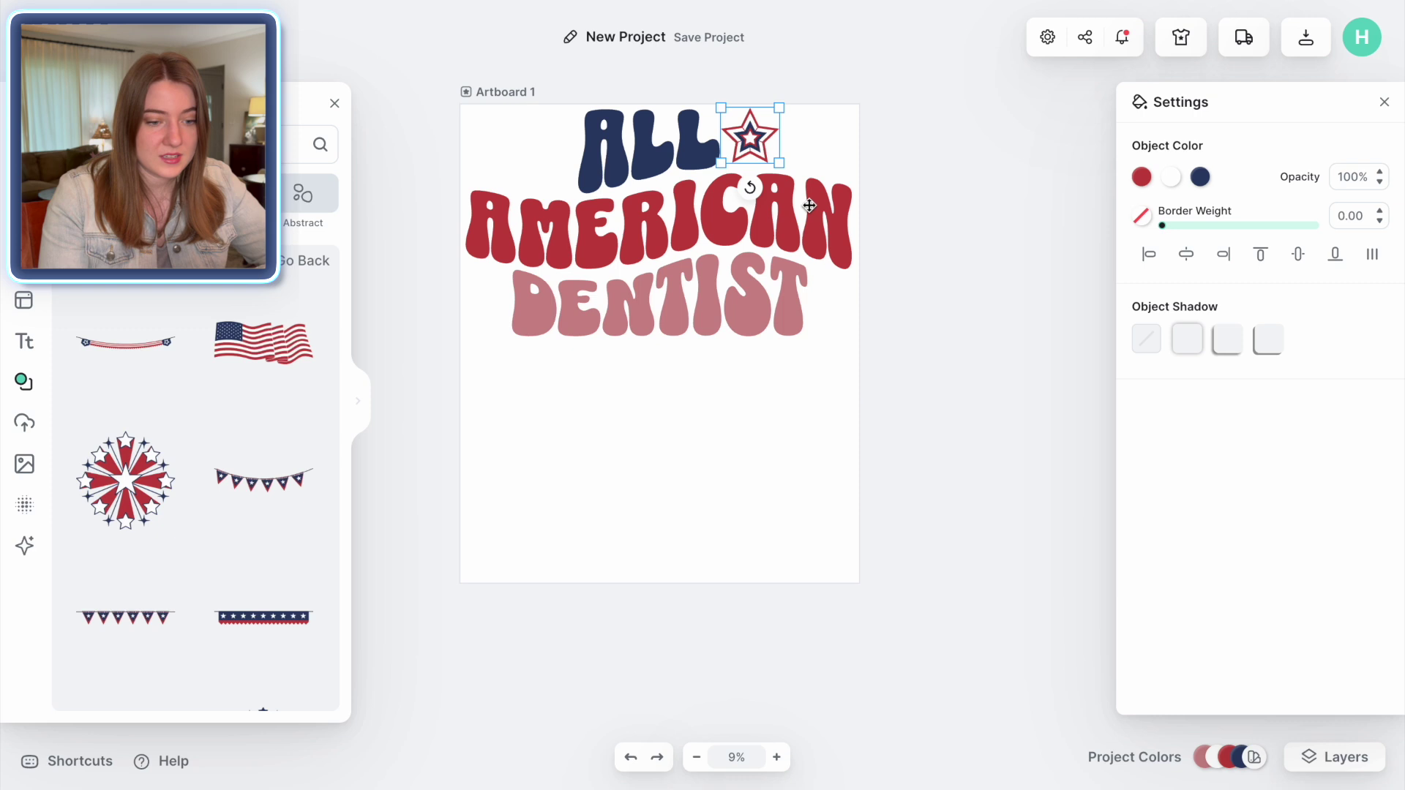
right_click(541, 151)
click(586, 192)
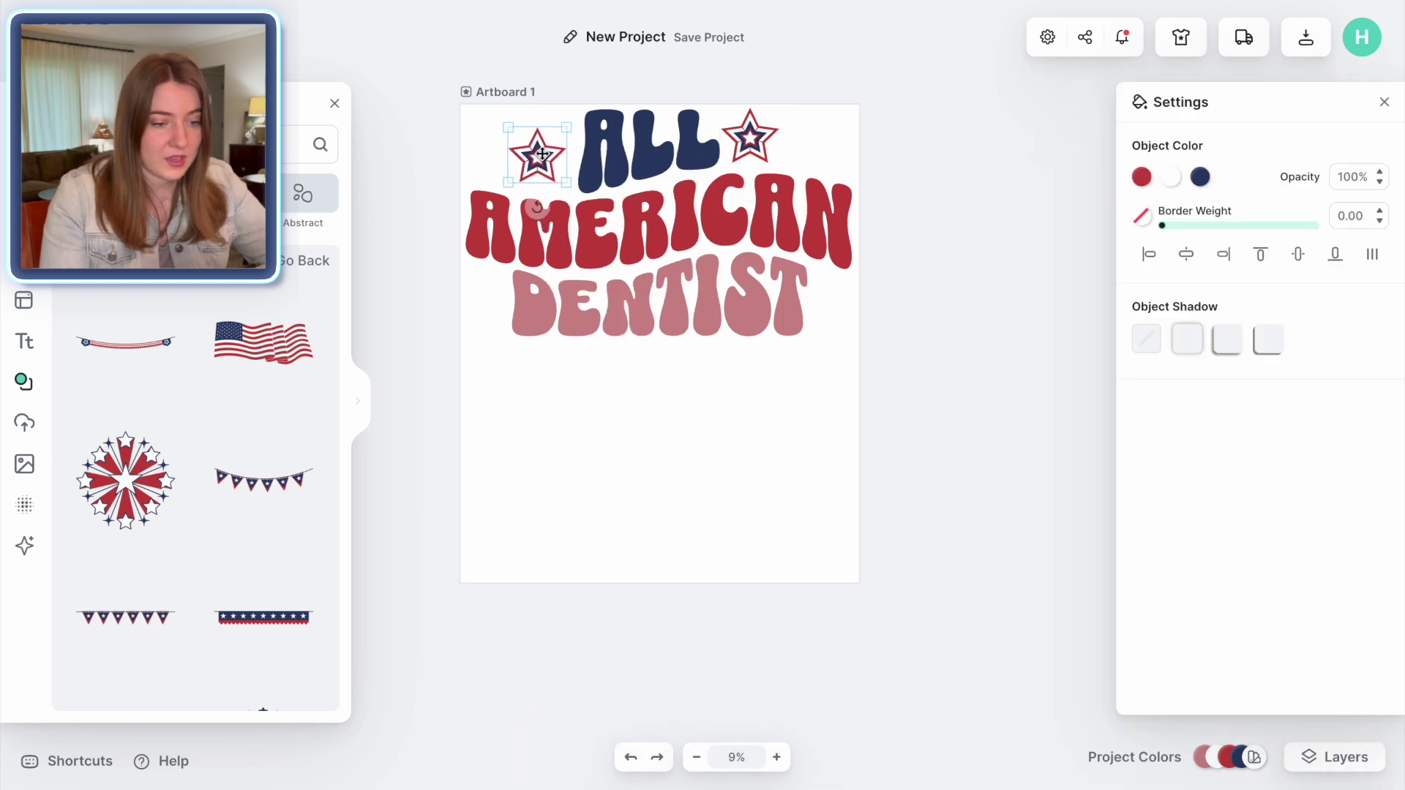
key(Escape)
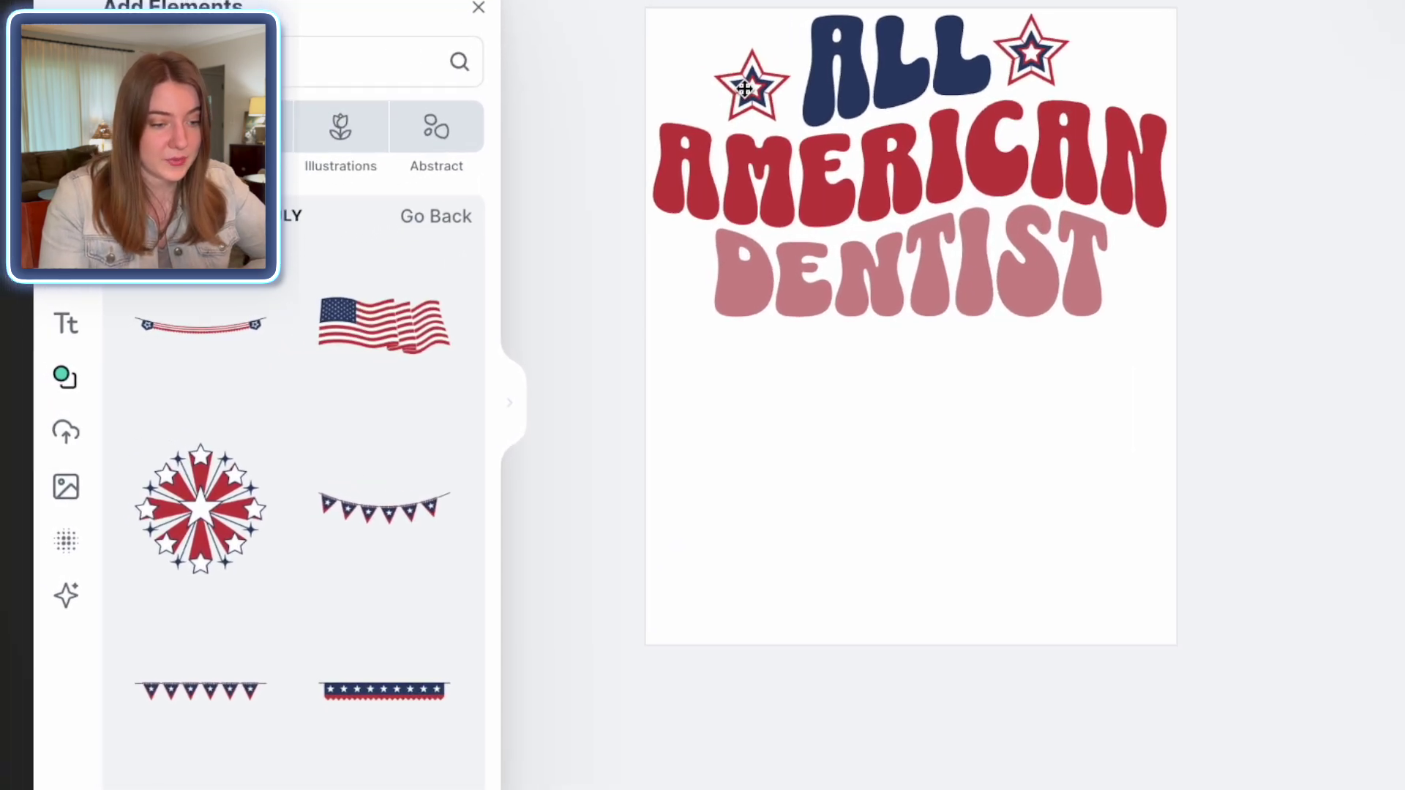
Insert the straight pennant bunting with white stars and place it directly beneath DENTIST
scroll(254, 462, down, 2)
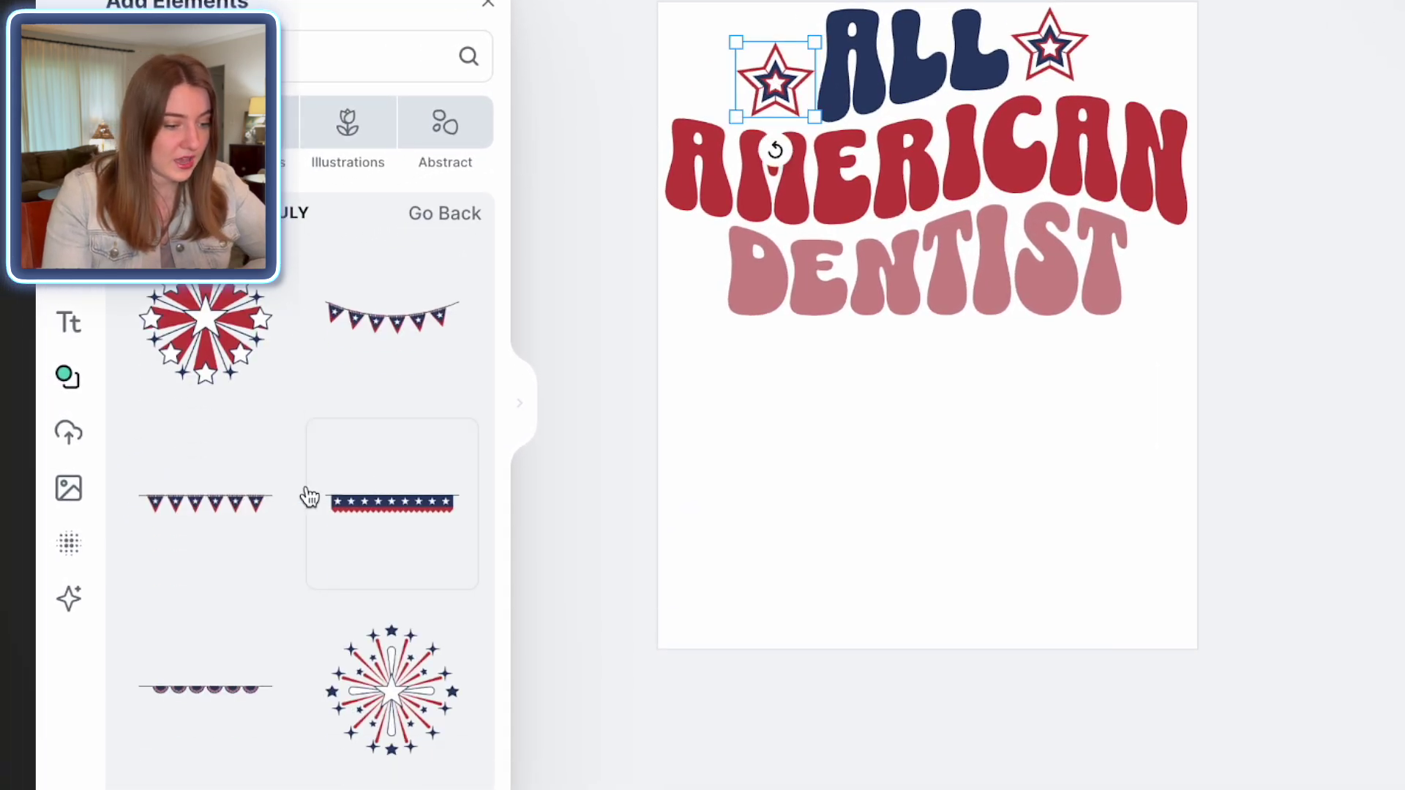
click(233, 510)
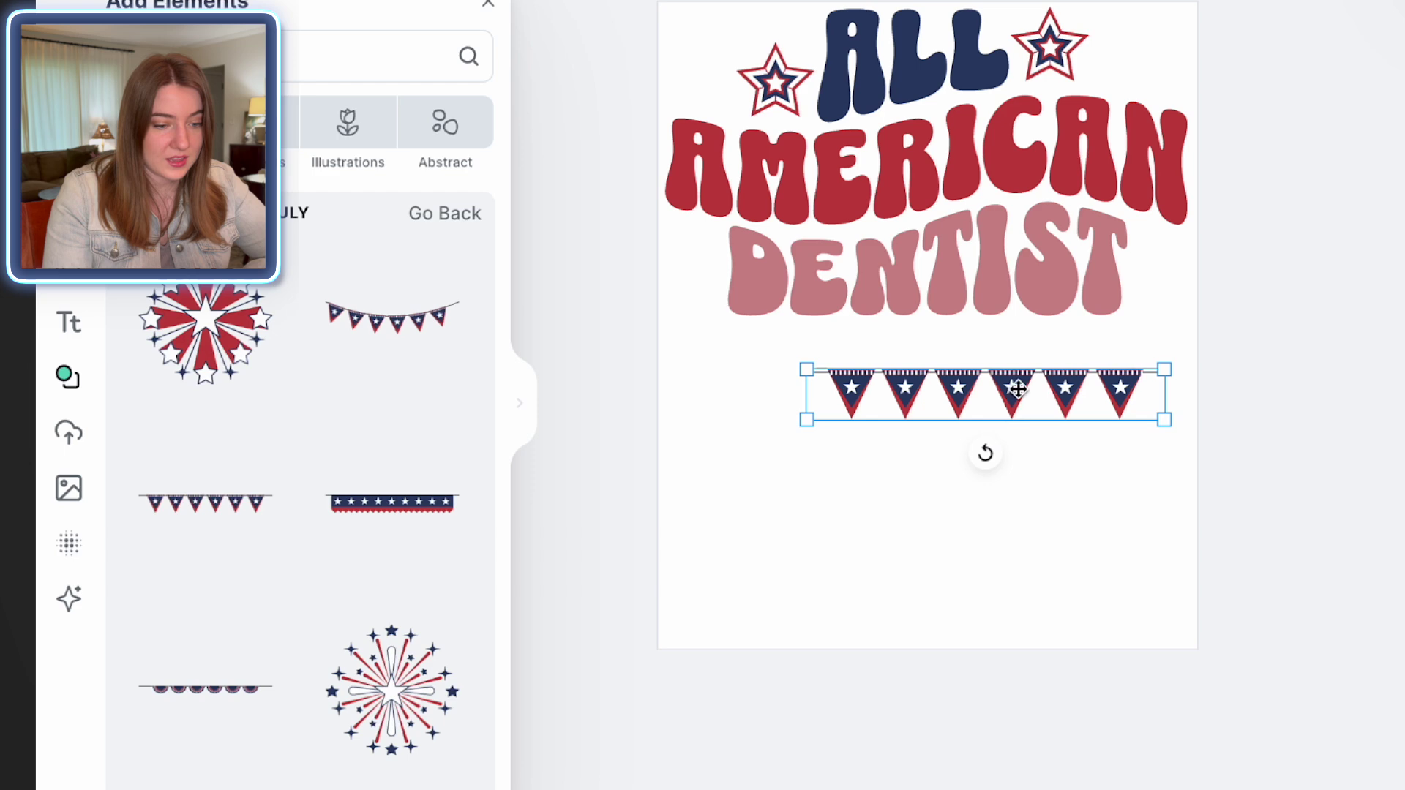
drag(1015, 389, 945, 350)
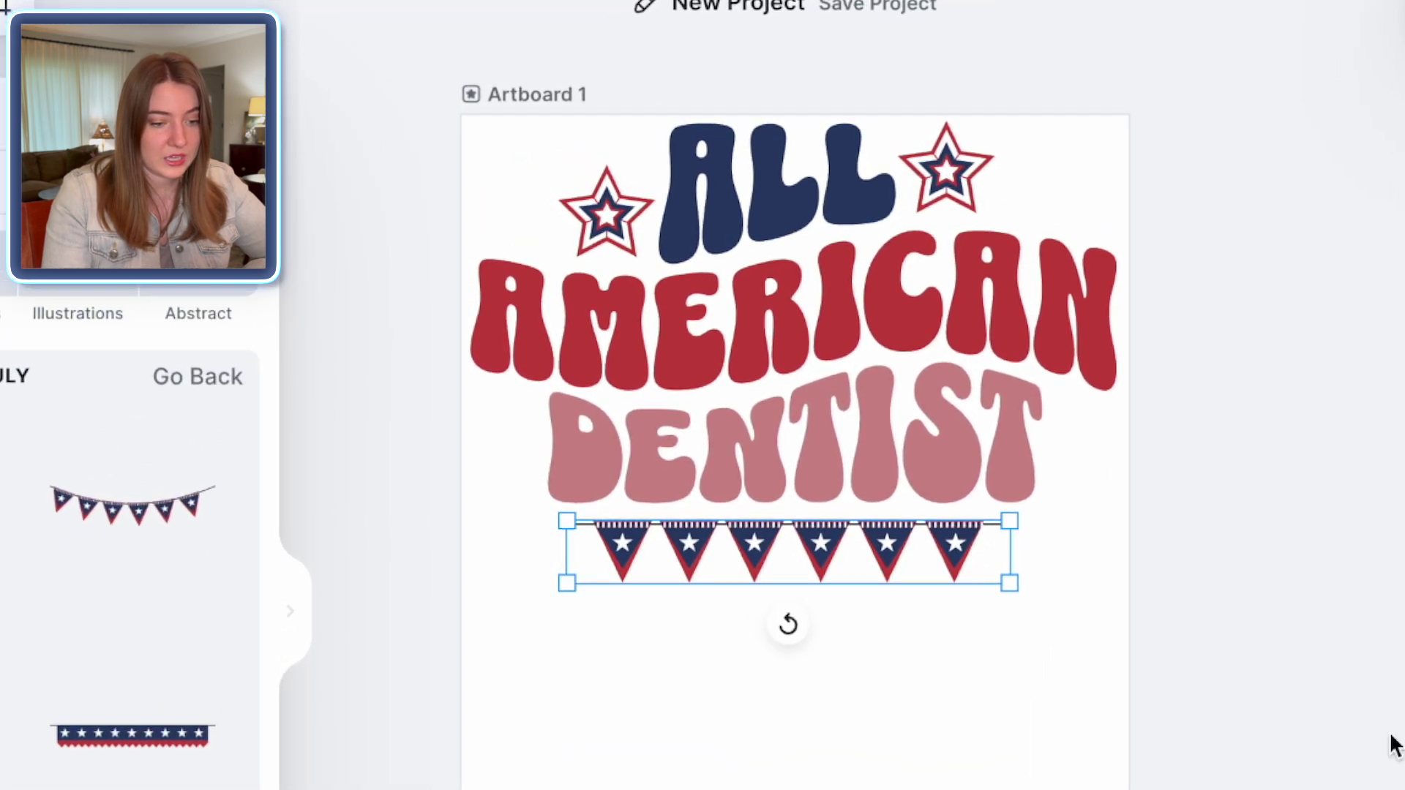
click(1102, 556)
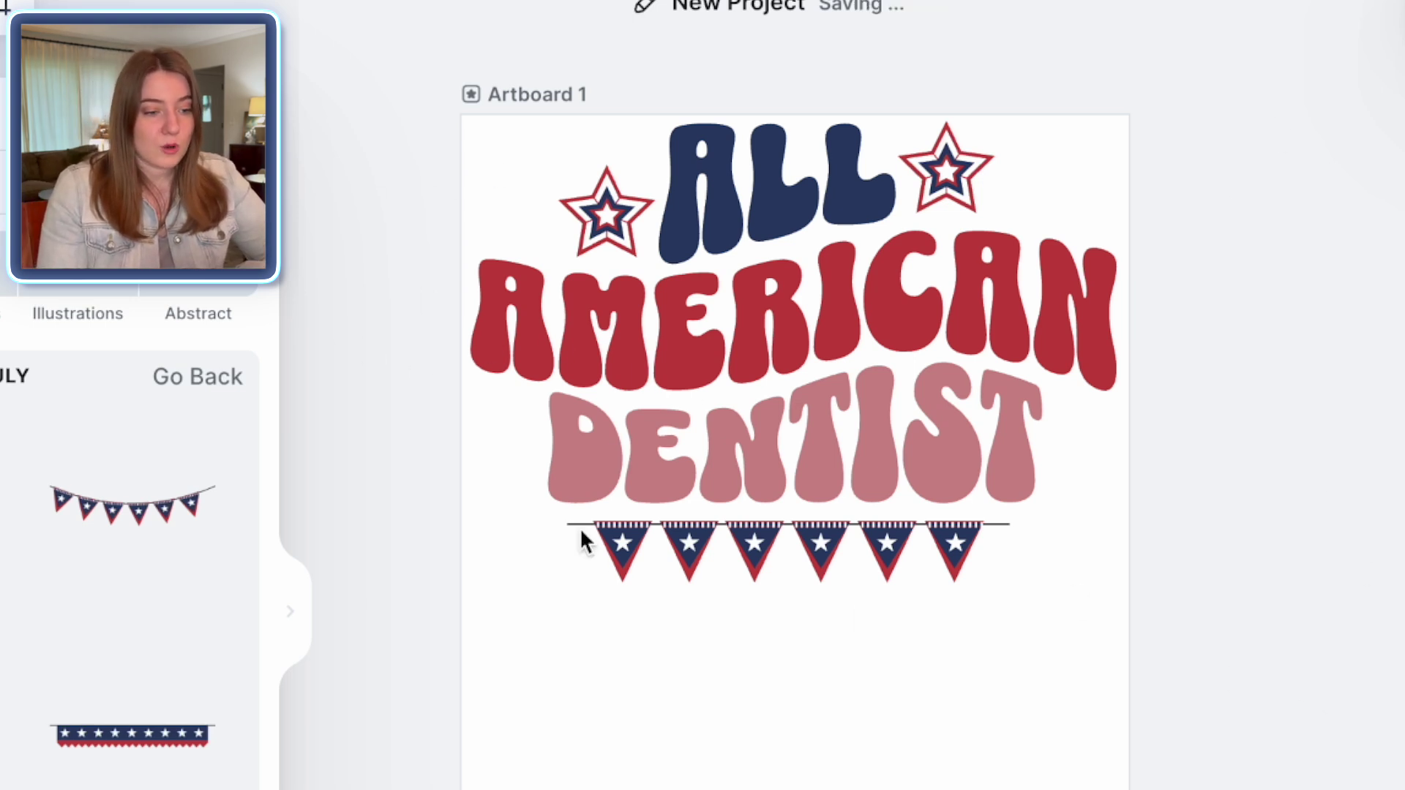
Duplicate the All American Dentist artboard and place the copy directly beside the original on its right
click(519, 92)
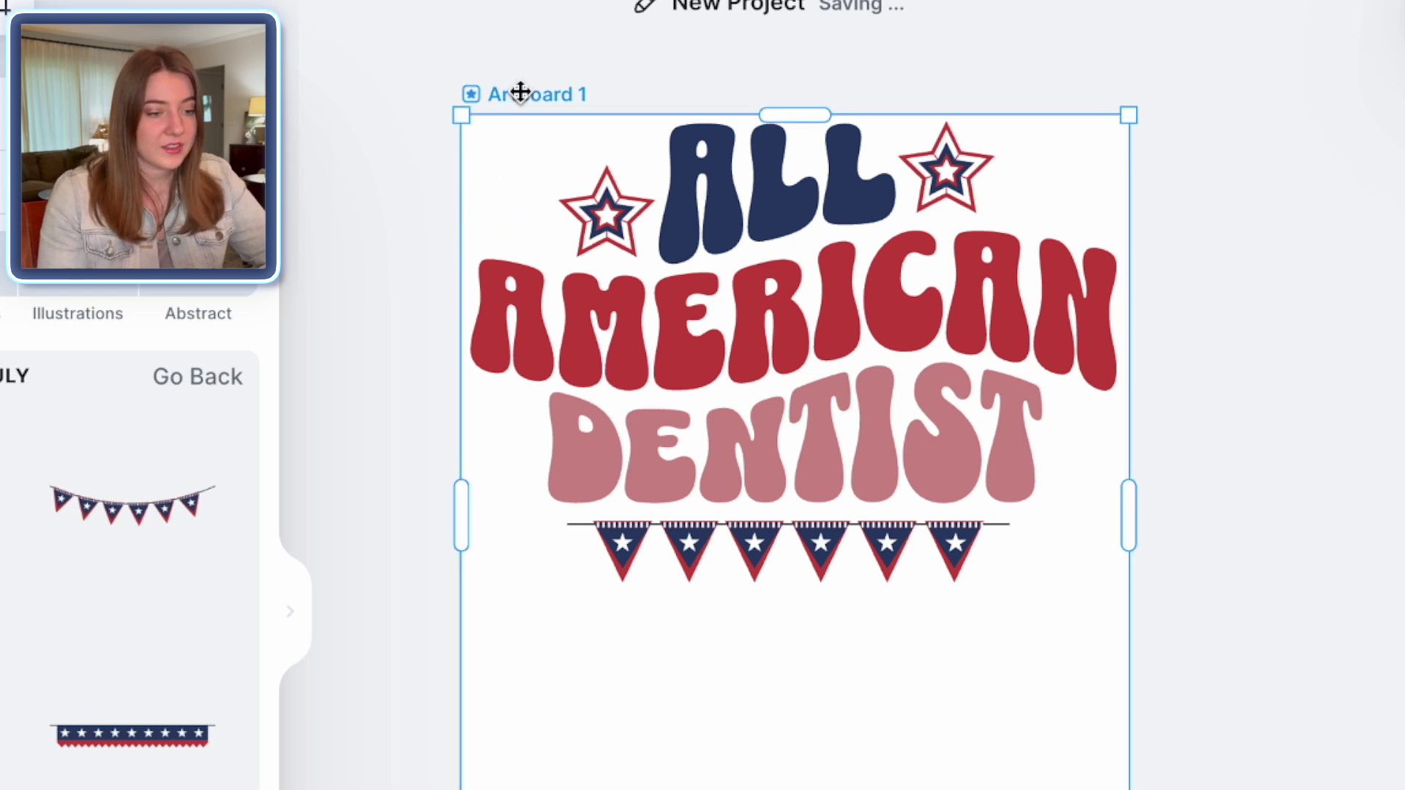
right_click(508, 144)
click(574, 174)
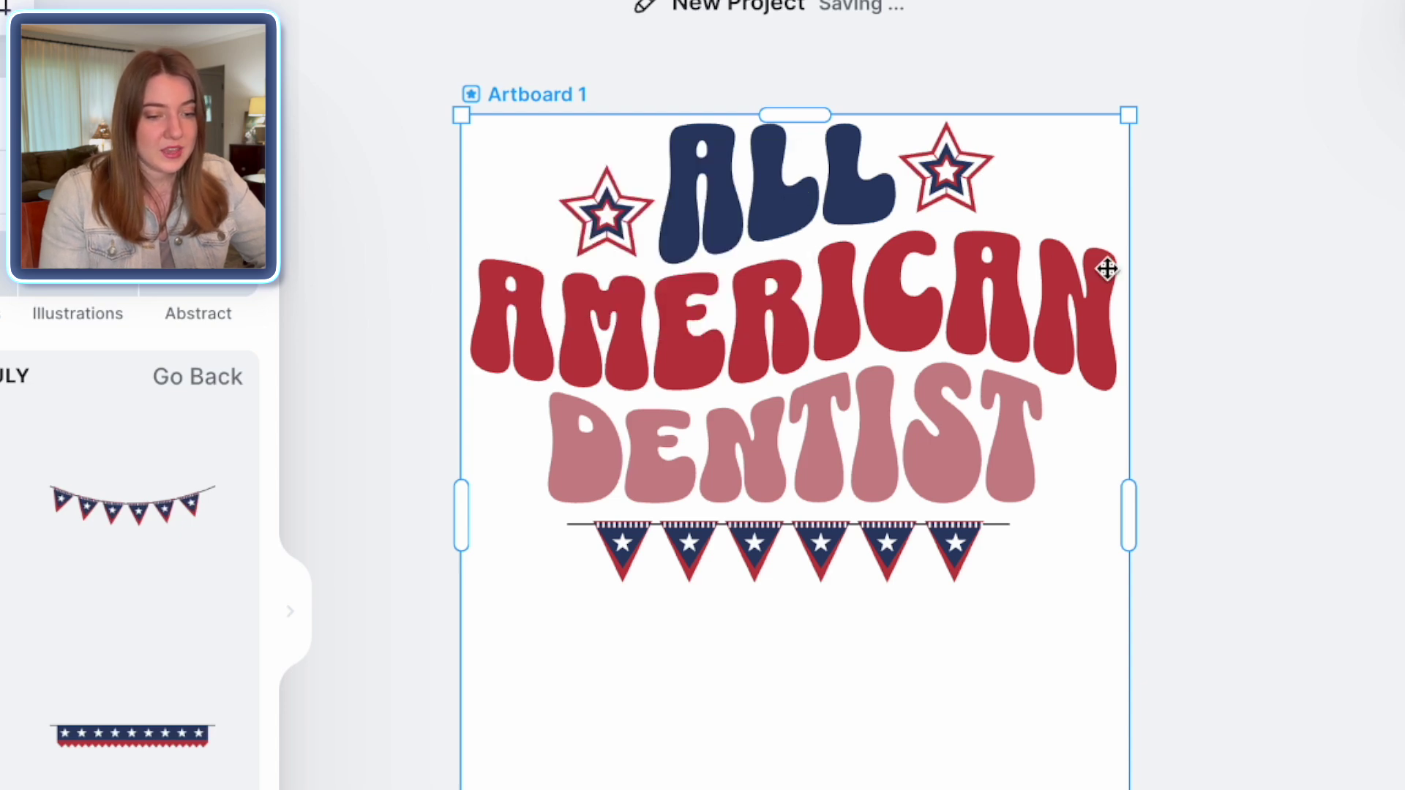
right_click(1207, 260)
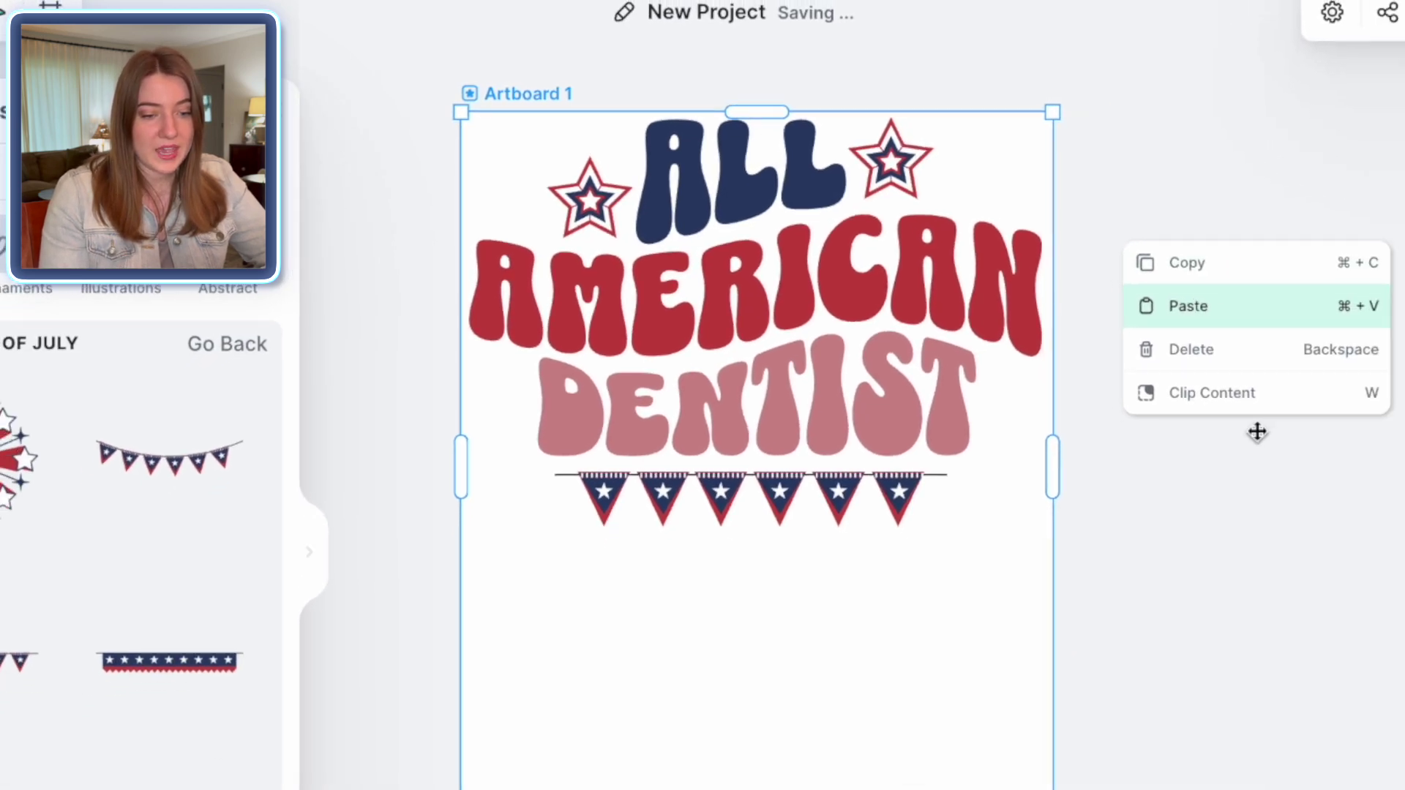
click(1275, 331)
drag(751, 217, 714, 134)
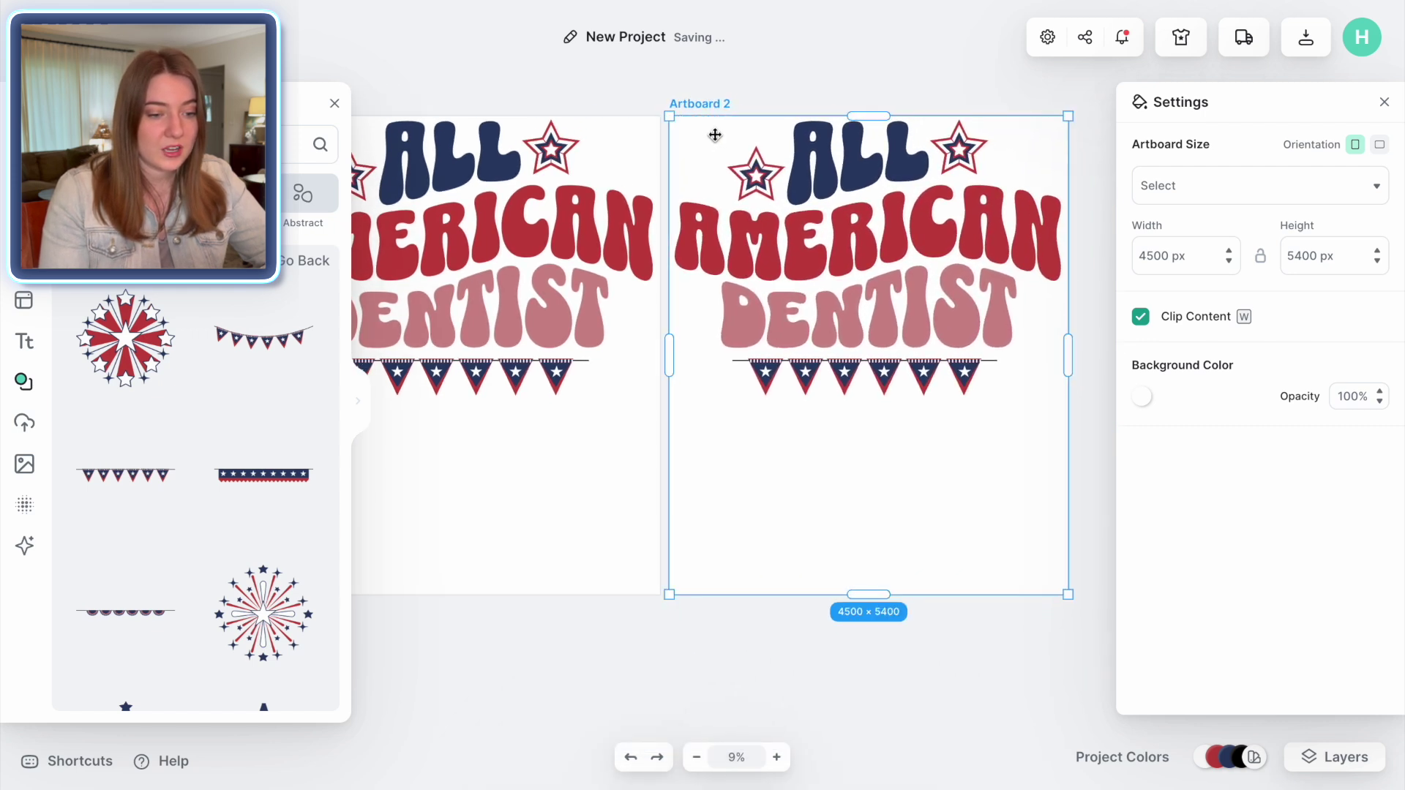
Replace DENTIST with TEACHER on the second artboard, keeping the distorted lettering style
scroll(684, 149, down, 1)
scroll(683, 149, down, 1)
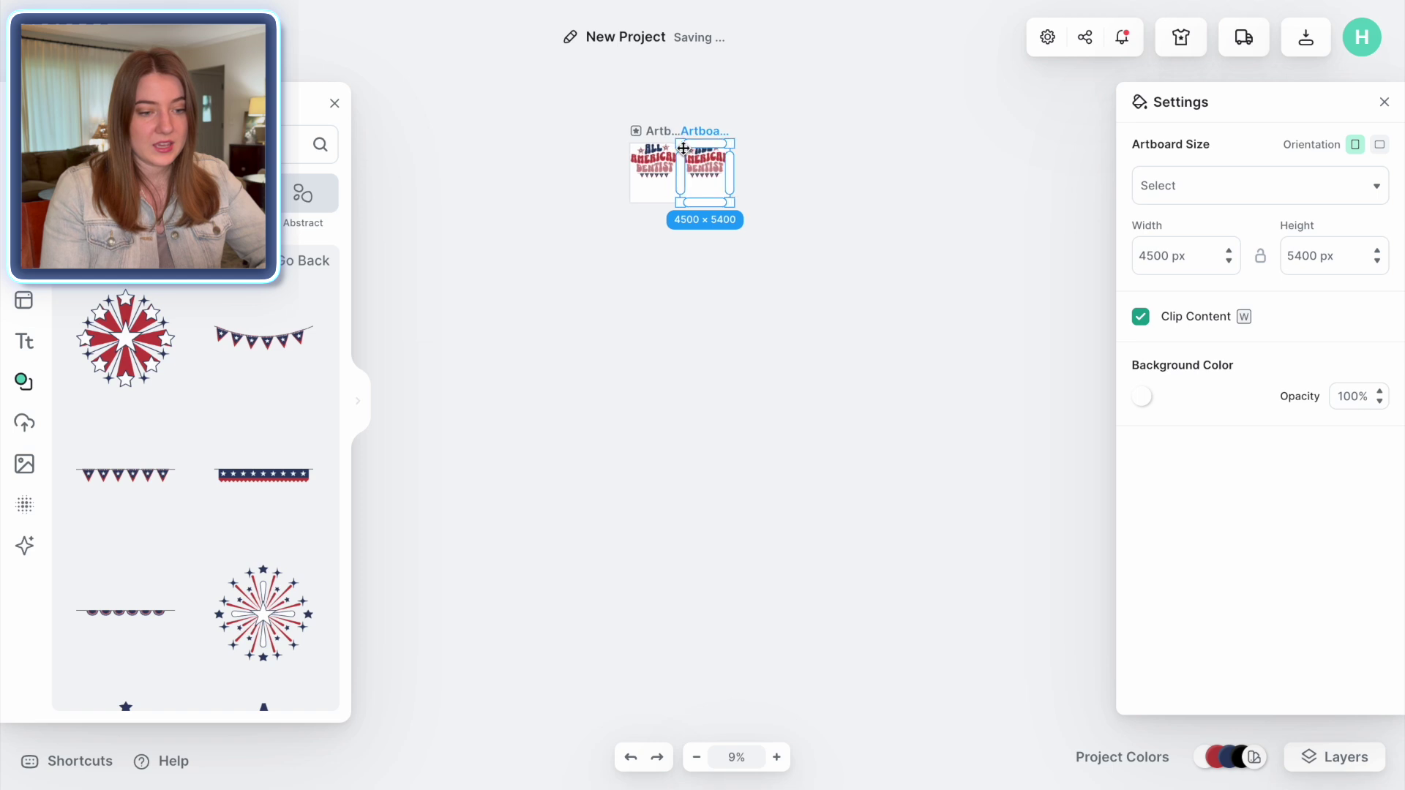
scroll(994, 280, down, 2)
scroll(994, 280, left, 2)
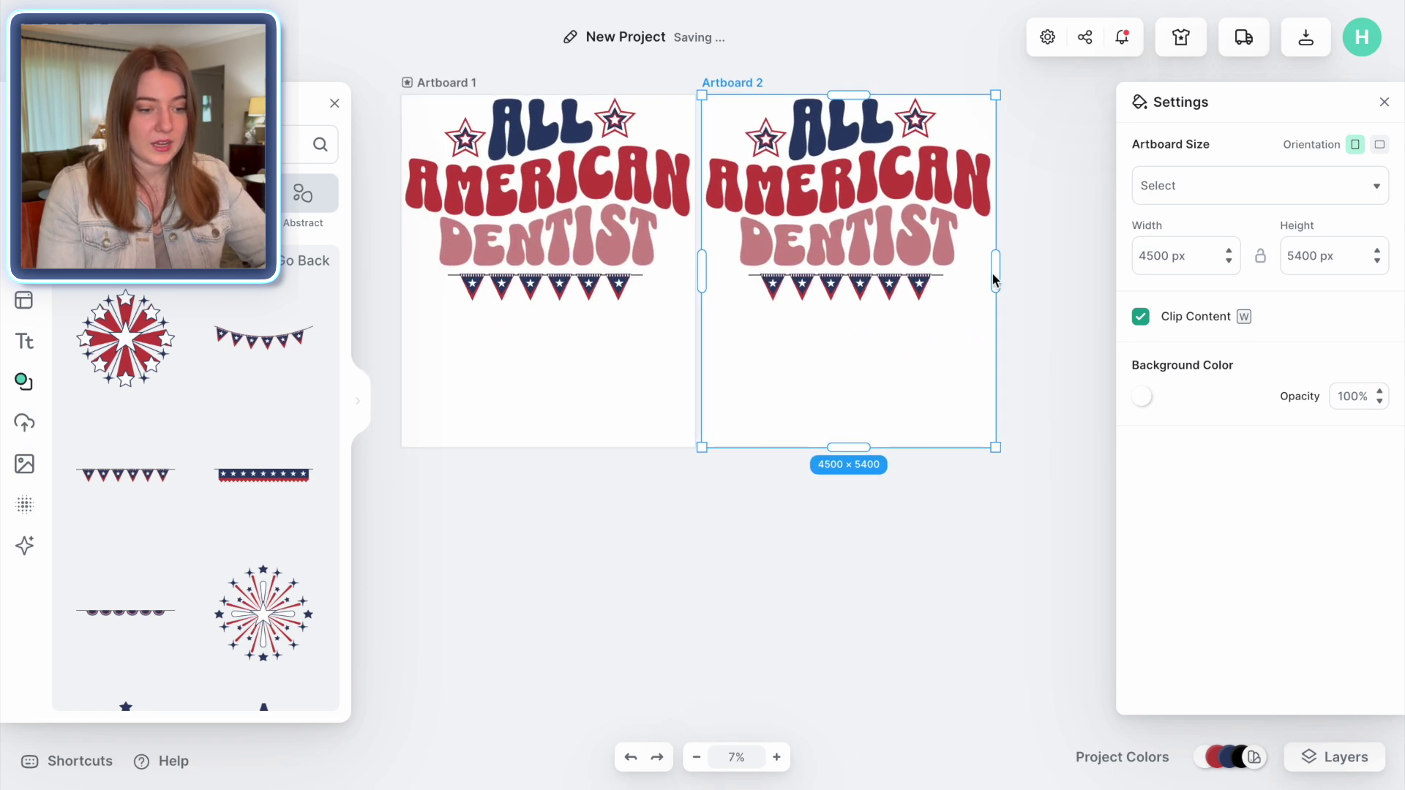
click(829, 255)
double_click(828, 255)
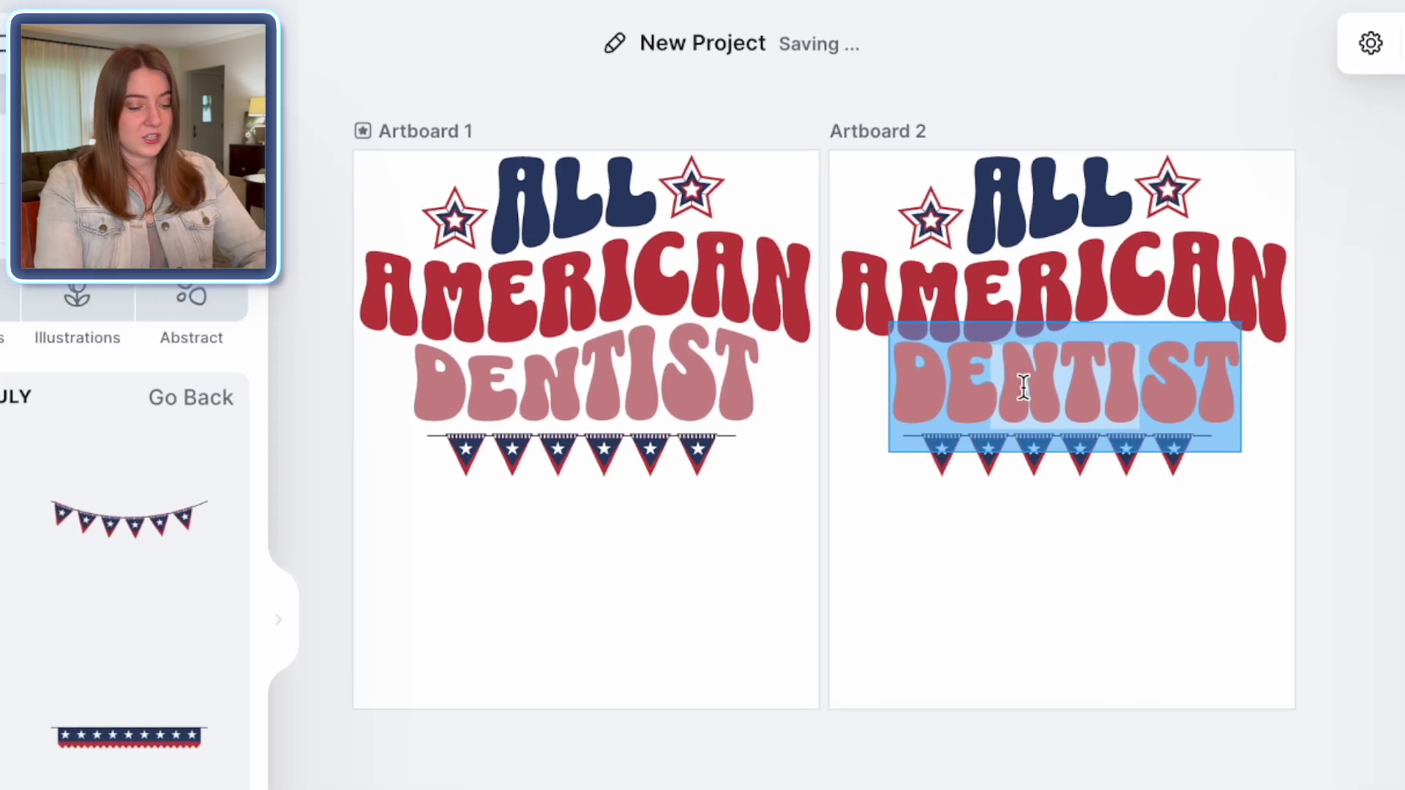
text(TEACHER)
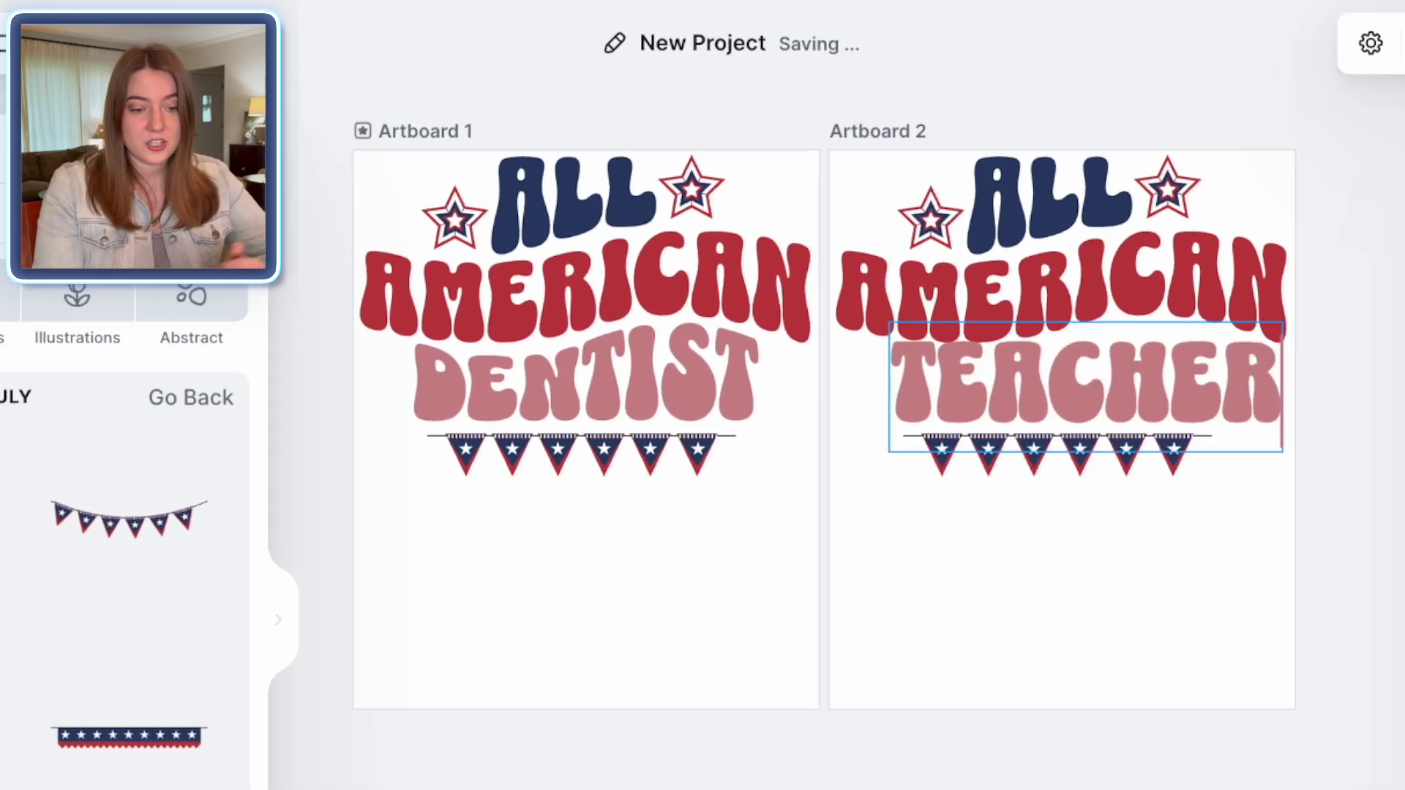
key(Escape)
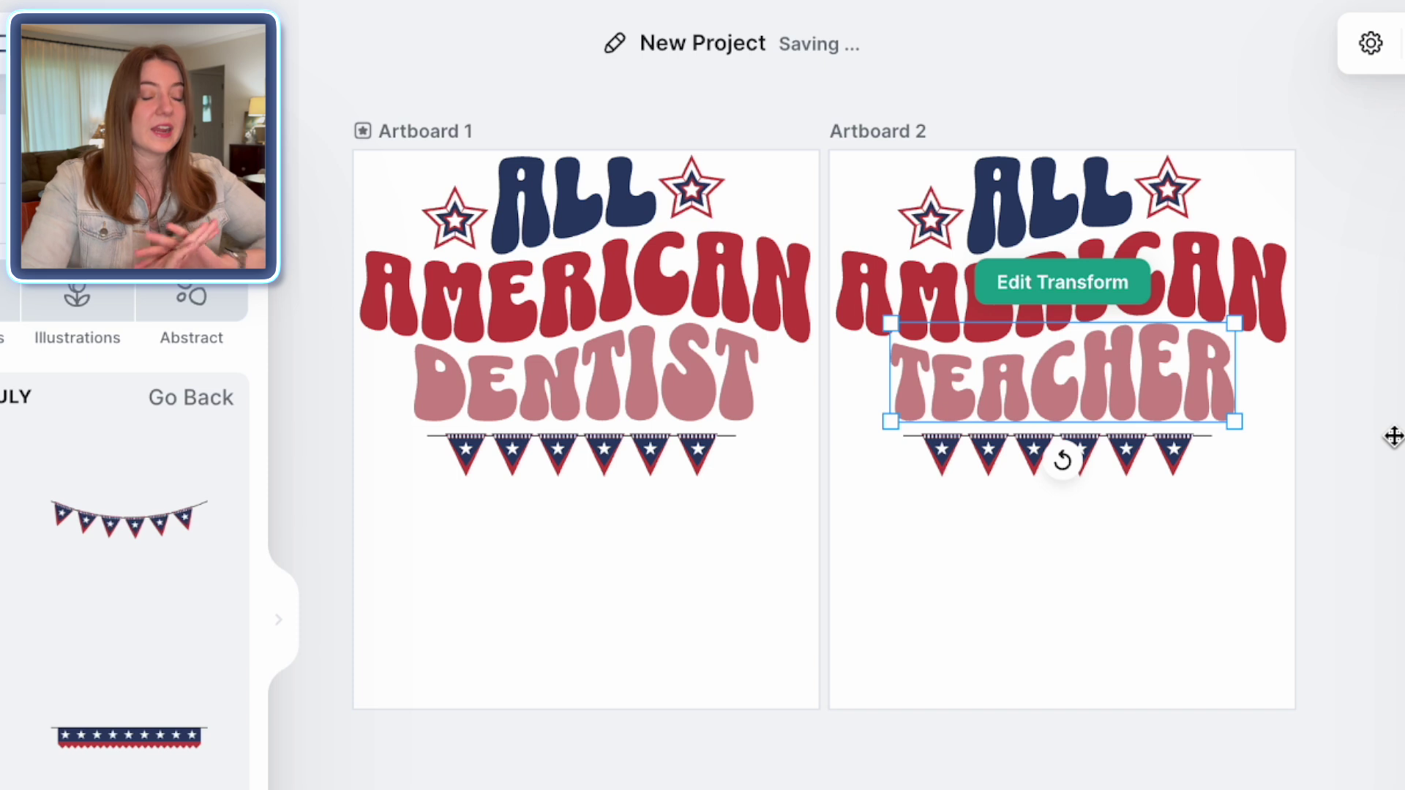
click(1313, 411)
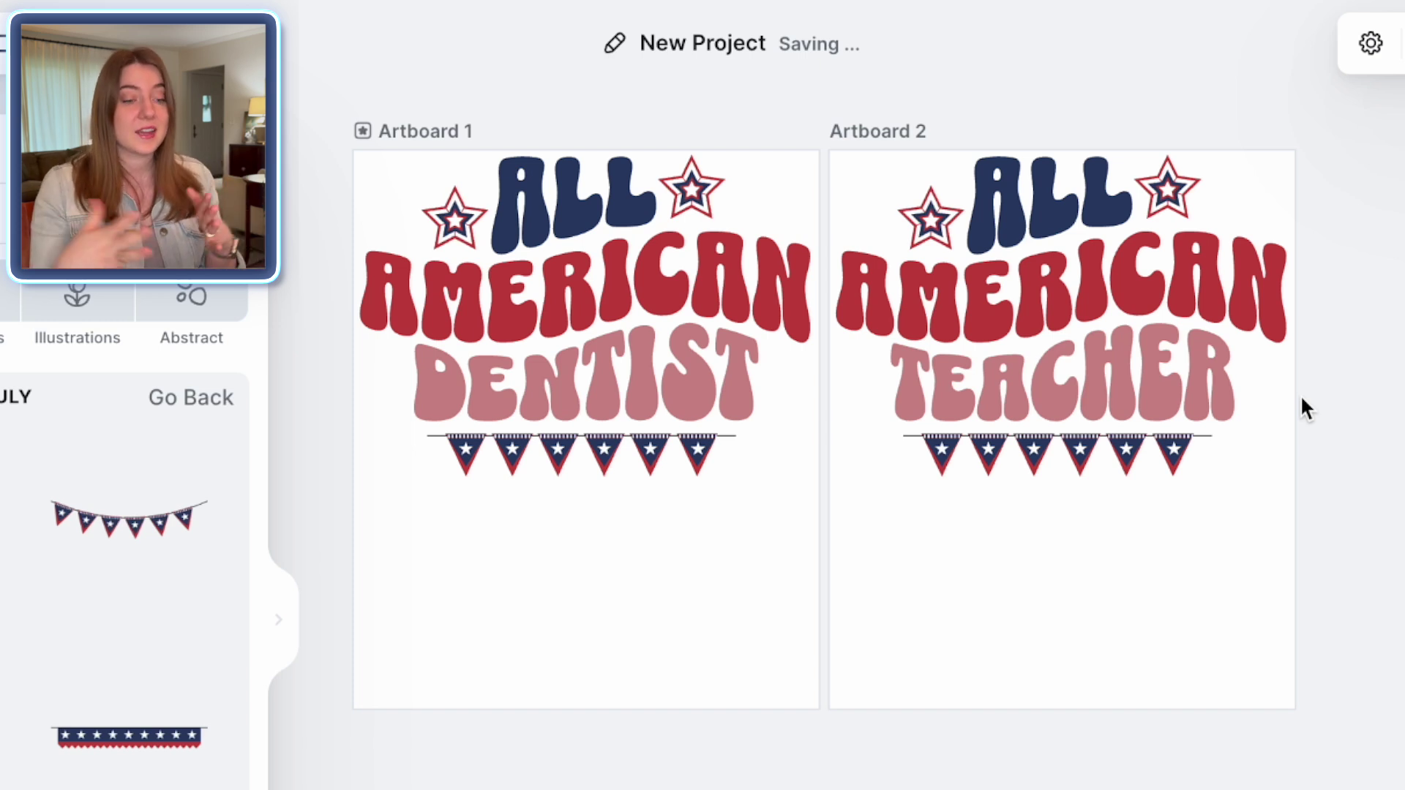
Copy the TEACHER artboard and paste it directly beneath the DENTIST artboard
click(878, 134)
right_click(869, 190)
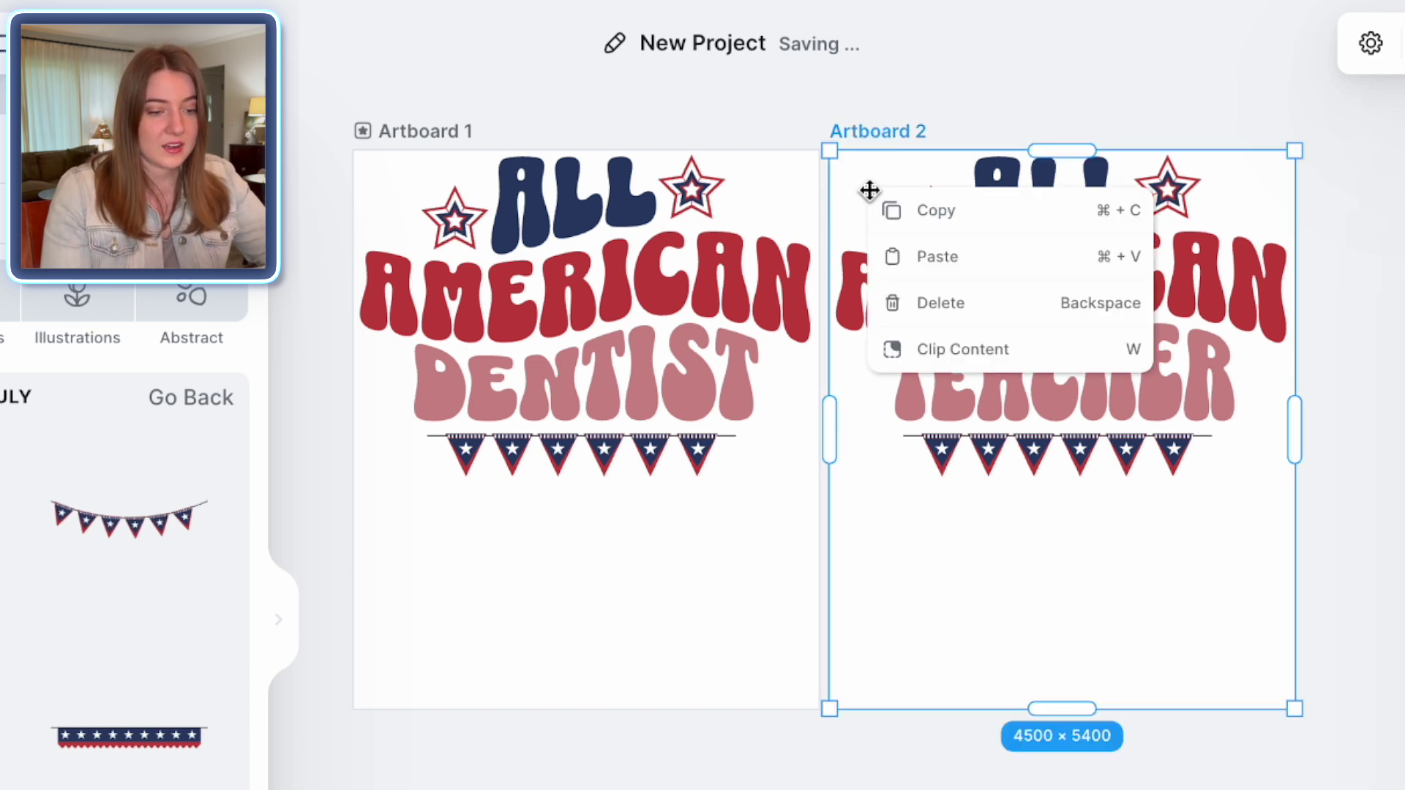
click(923, 220)
right_click(503, 784)
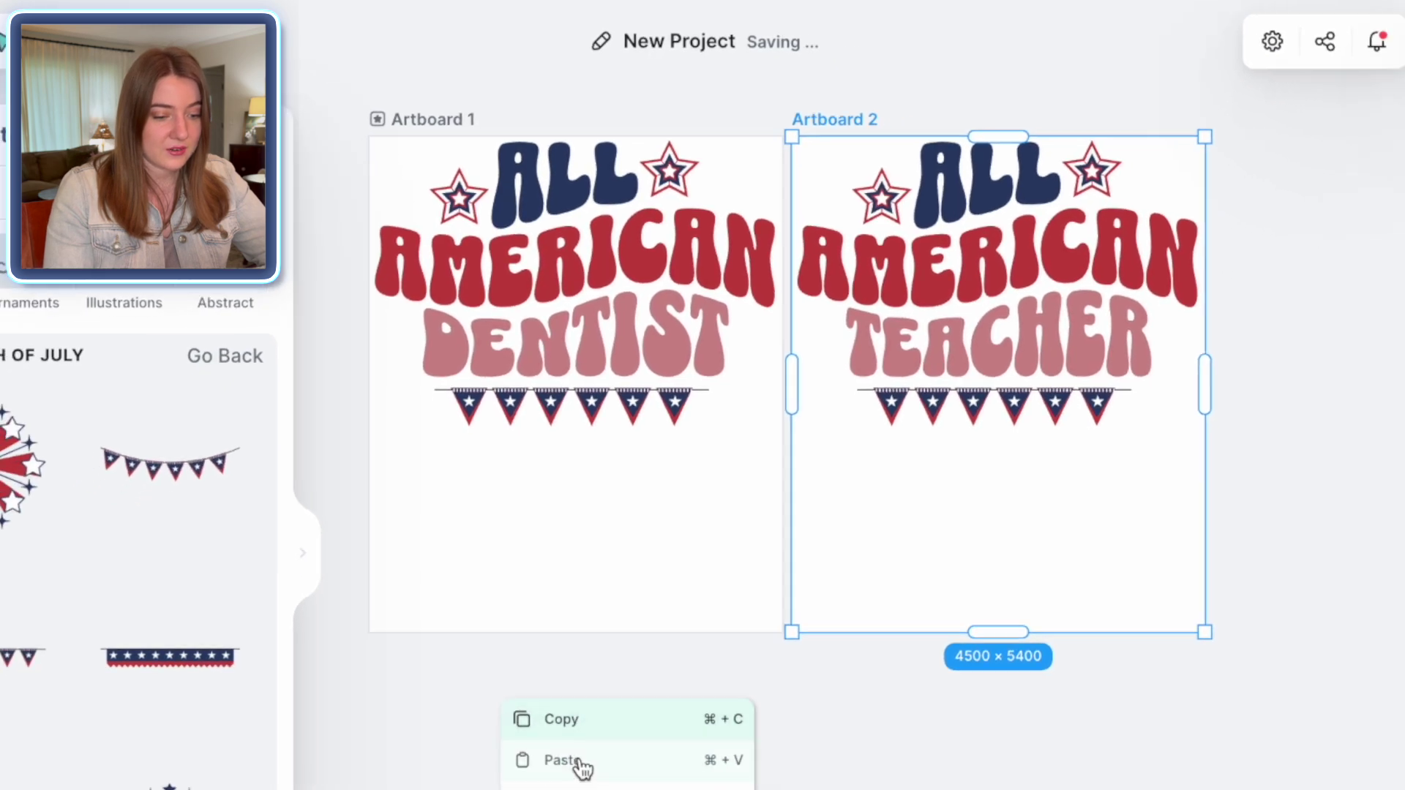
click(584, 777)
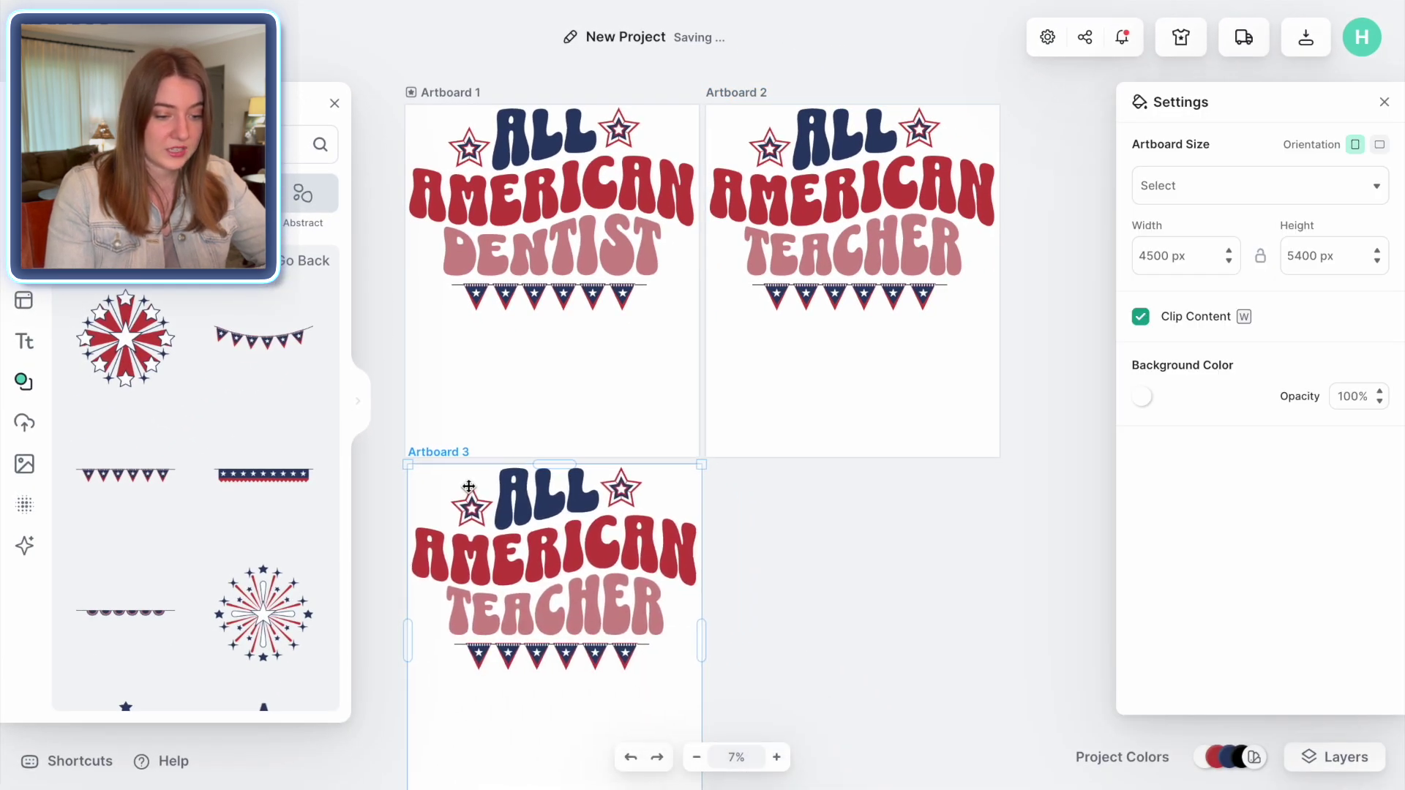
Replace TEACHER with NURSE on the third artboard
scroll(731, 543, down, 2)
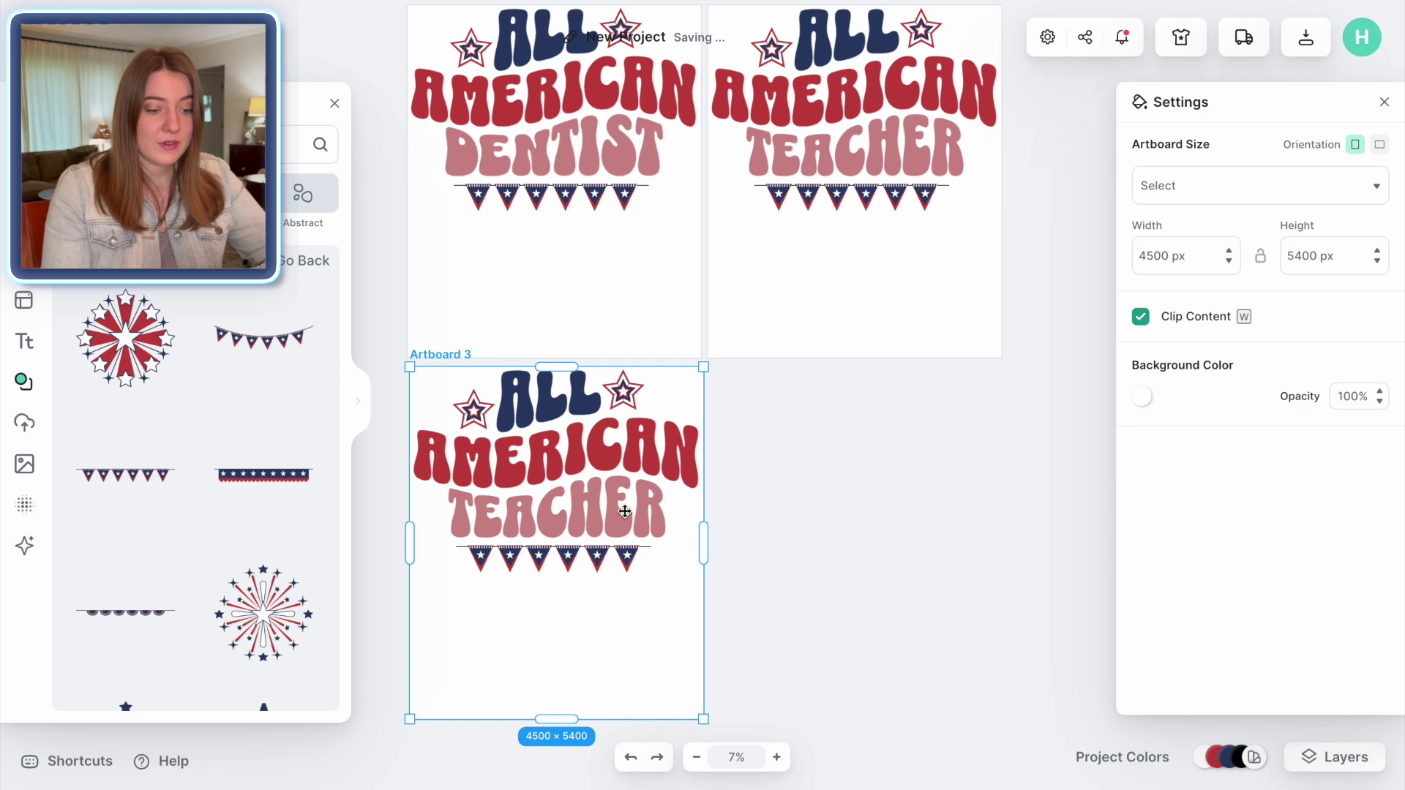
click(601, 511)
double_click(577, 510)
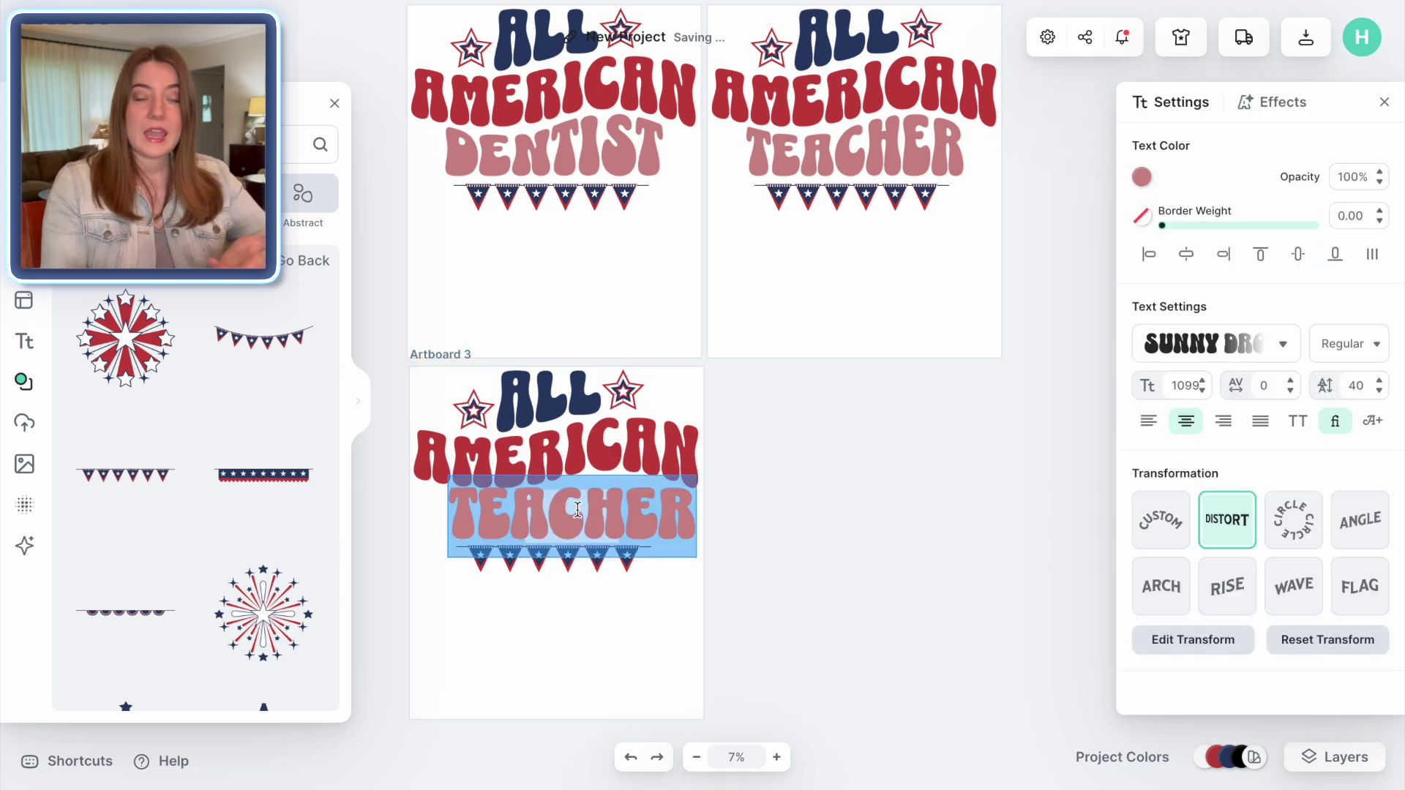
text(NURSE)
click(875, 518)
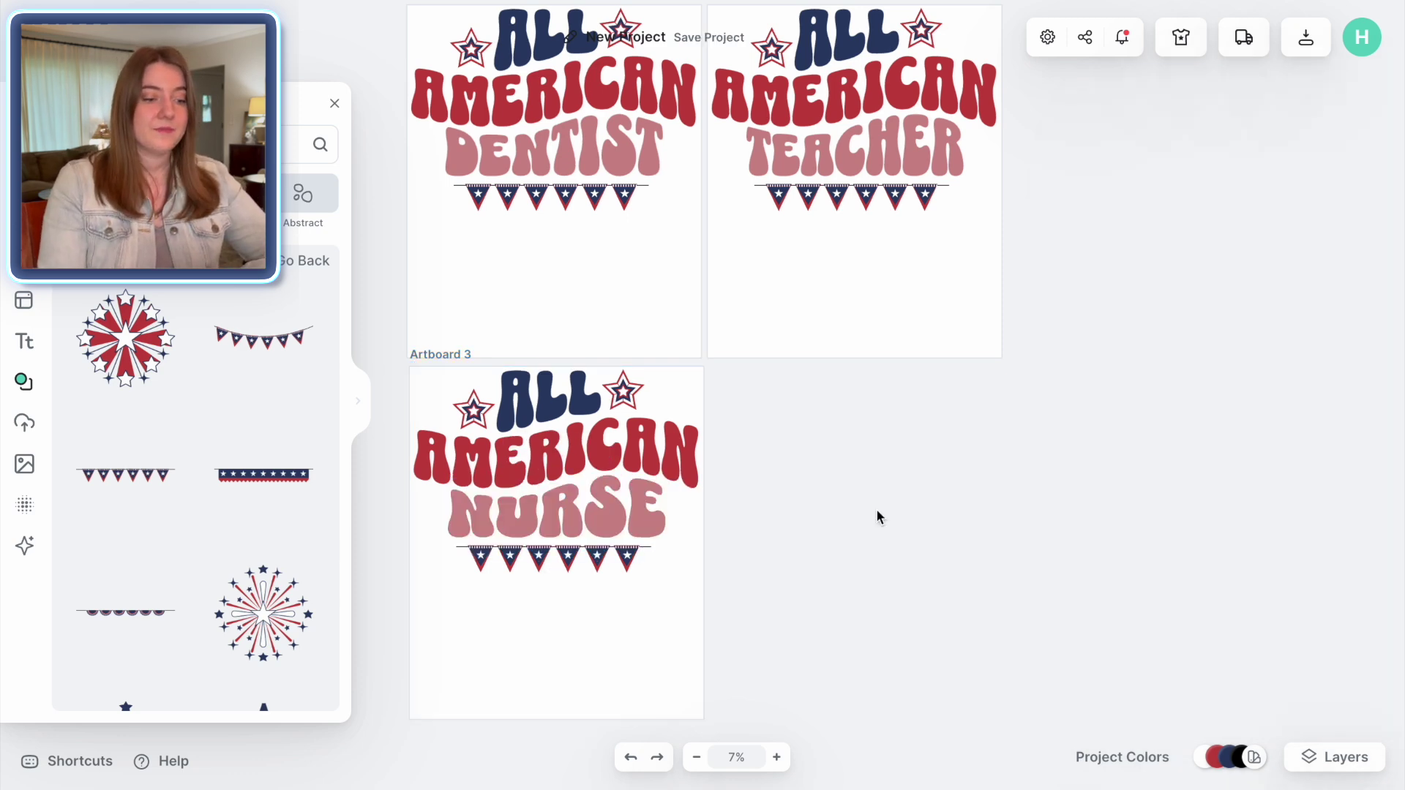
Duplicate the NURSE artboard beneath the TEACHER one and change the copy's last line to MAMA
key(ctrl+d)
click(909, 511)
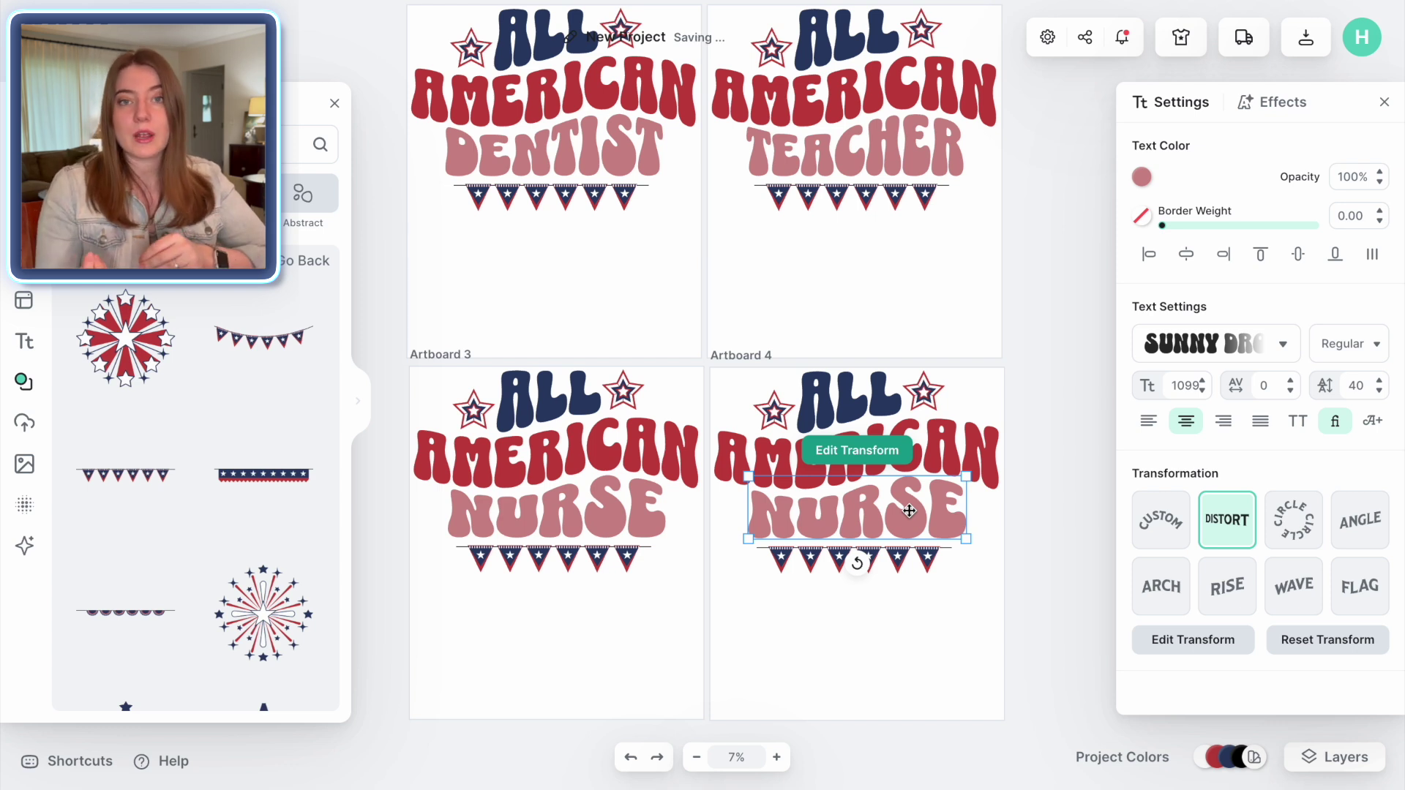
double_click(908, 510)
text(MAMA)
click(1056, 507)
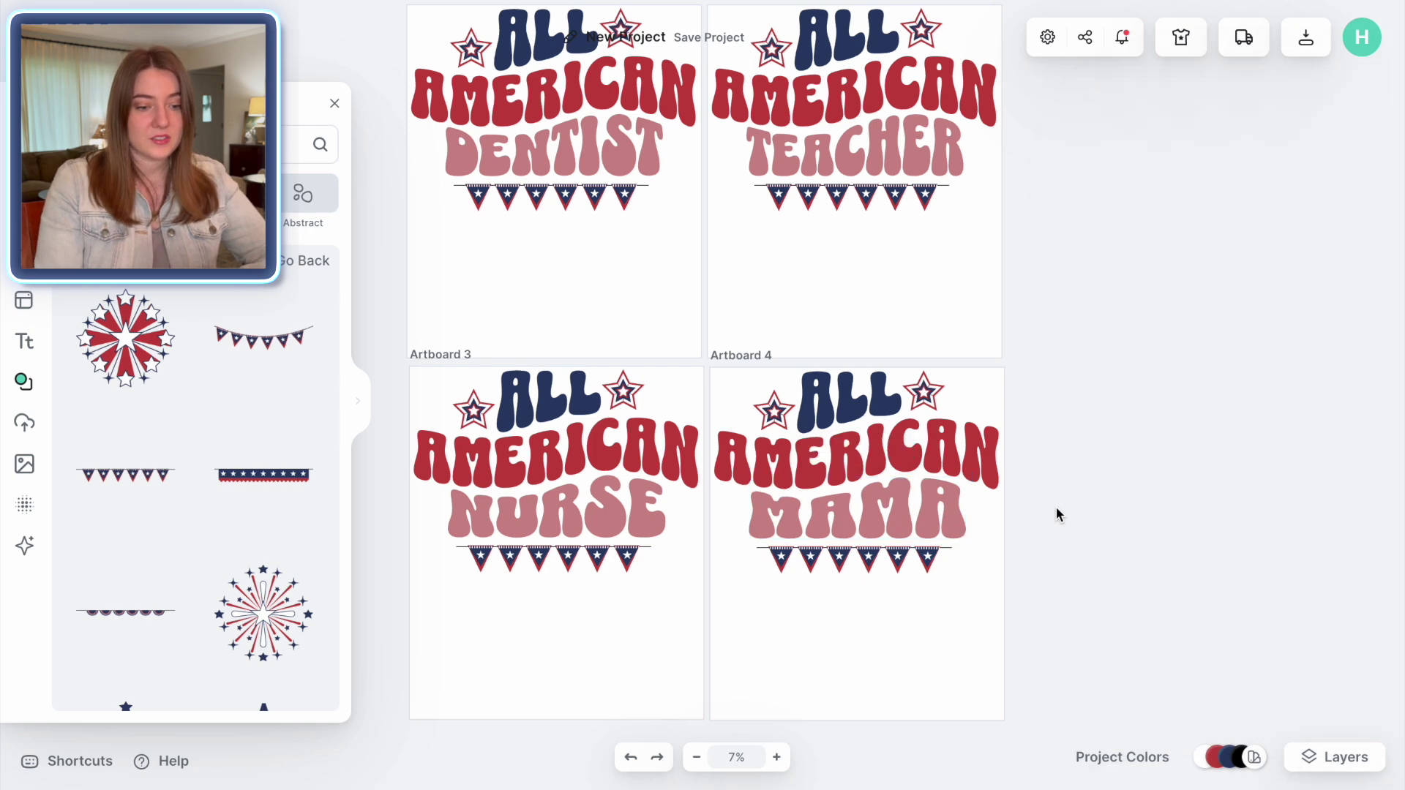
Create a mockup from the TEACHER artboard and center the design on the chest of the flat white T-shirt
scroll(1054, 510, right, 4)
scroll(1055, 510, down, 2)
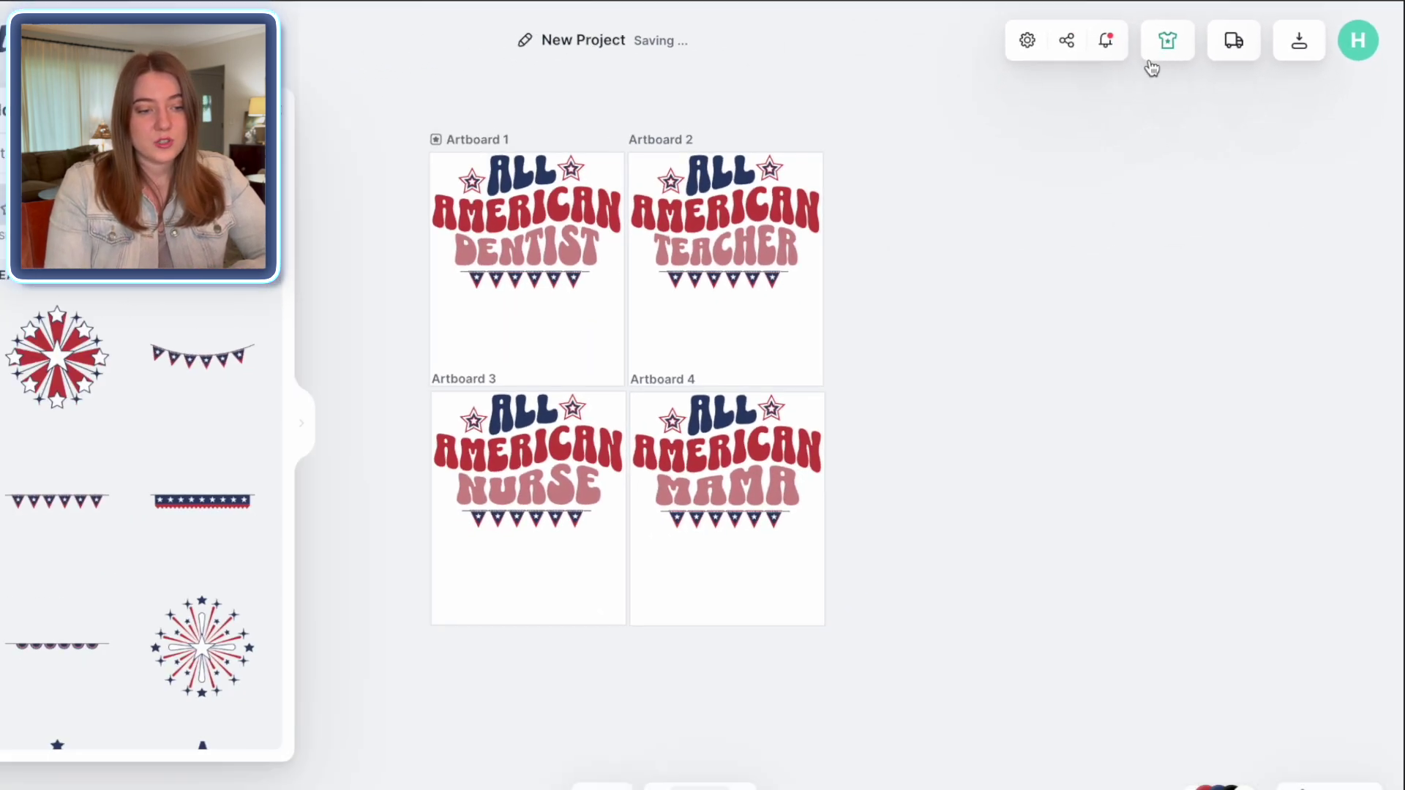
click(1151, 59)
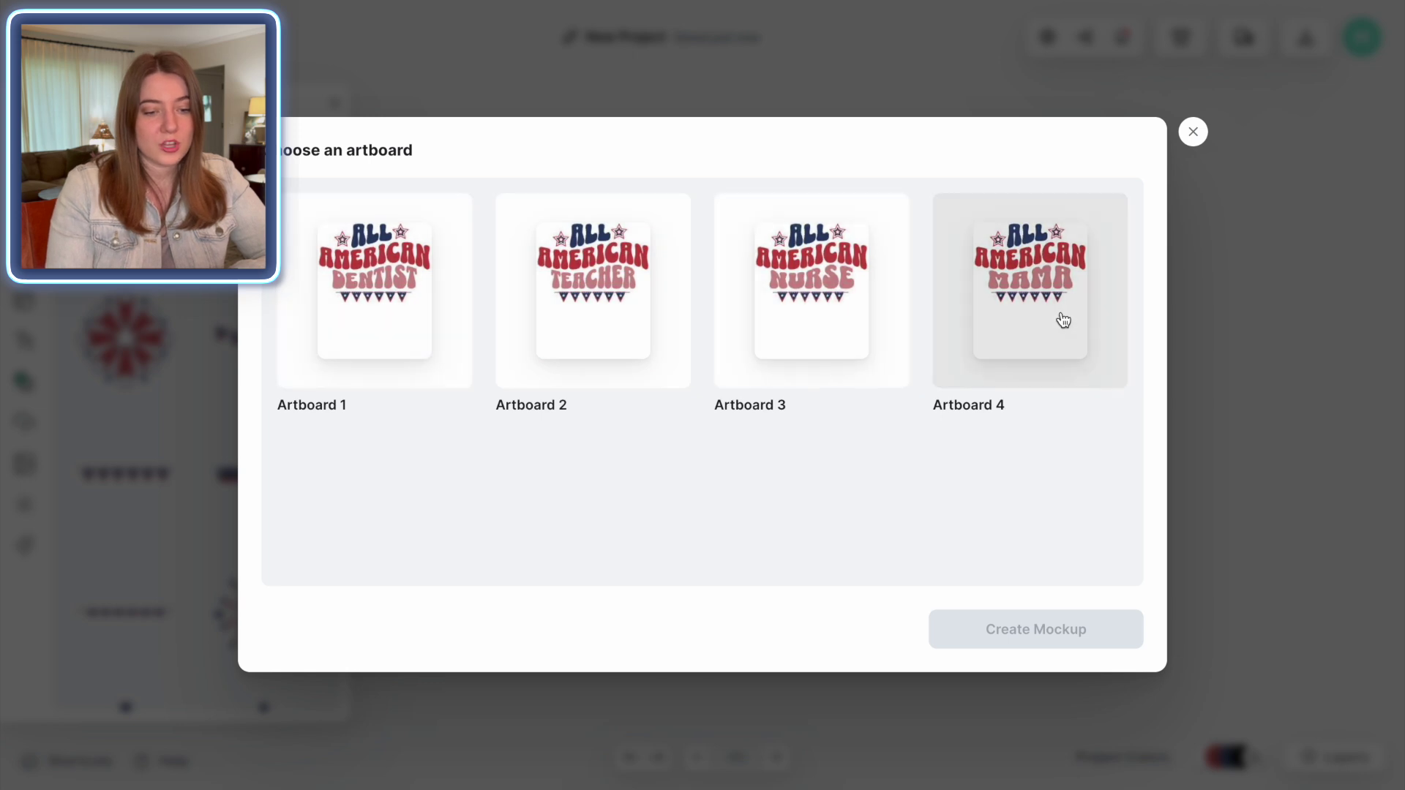
click(670, 323)
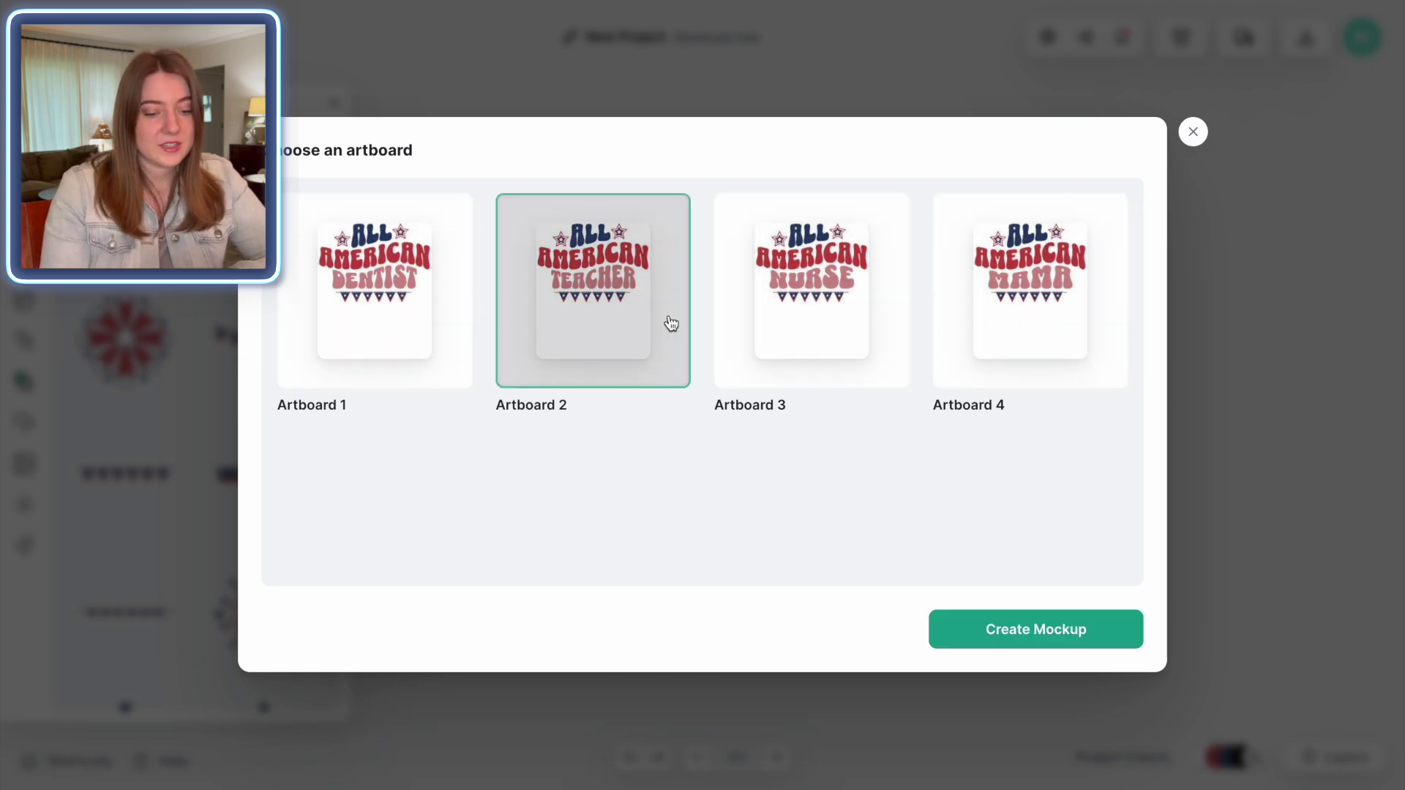
click(1051, 636)
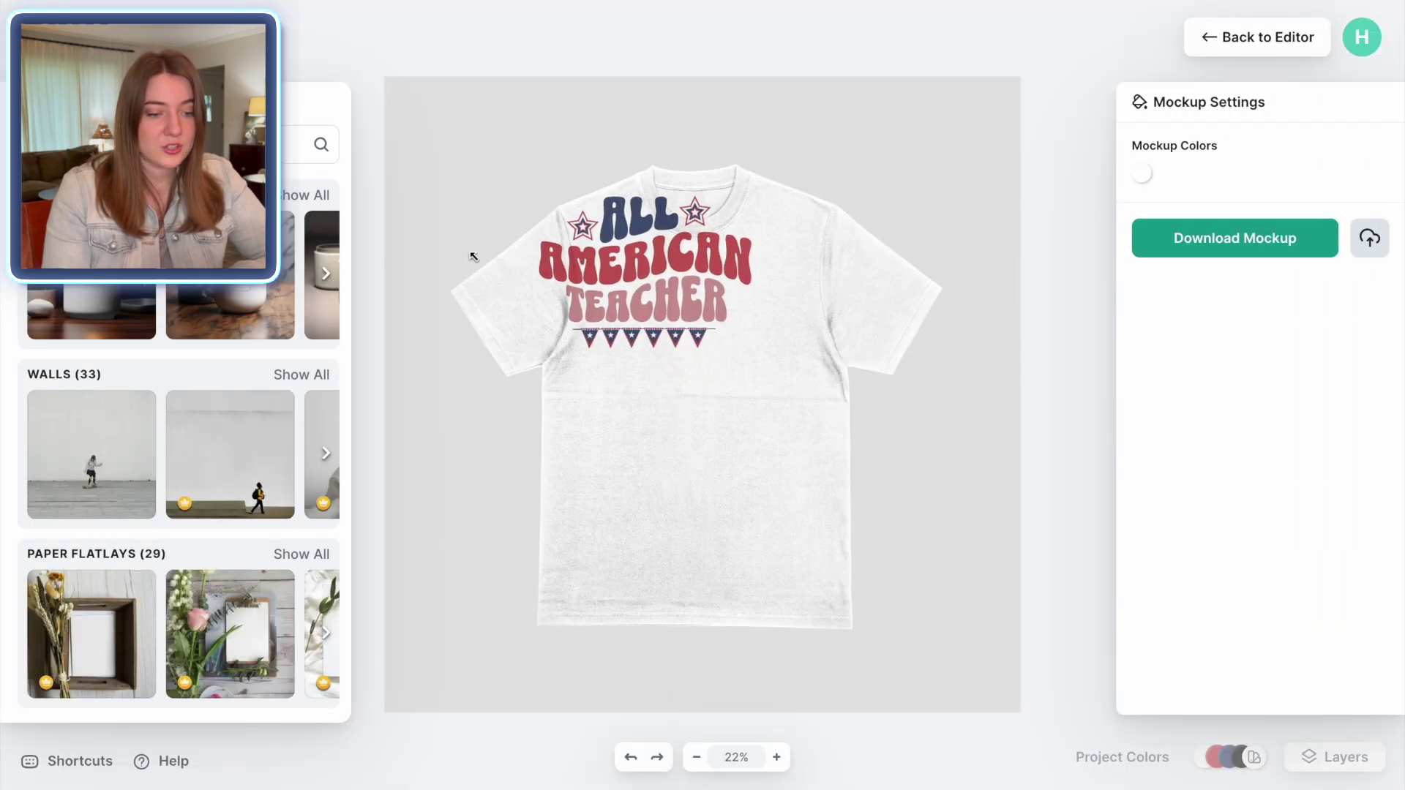
drag(678, 320, 729, 380)
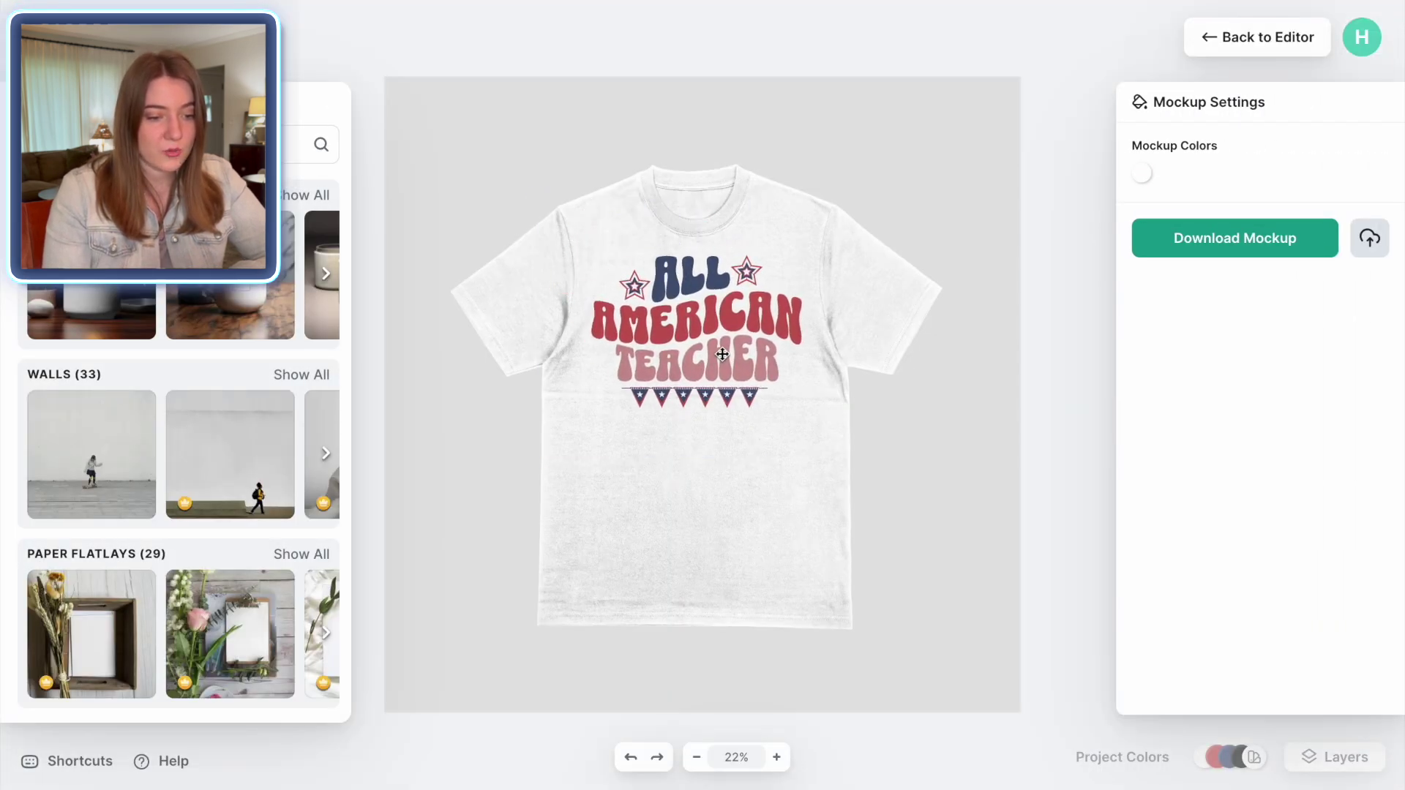
click(1031, 418)
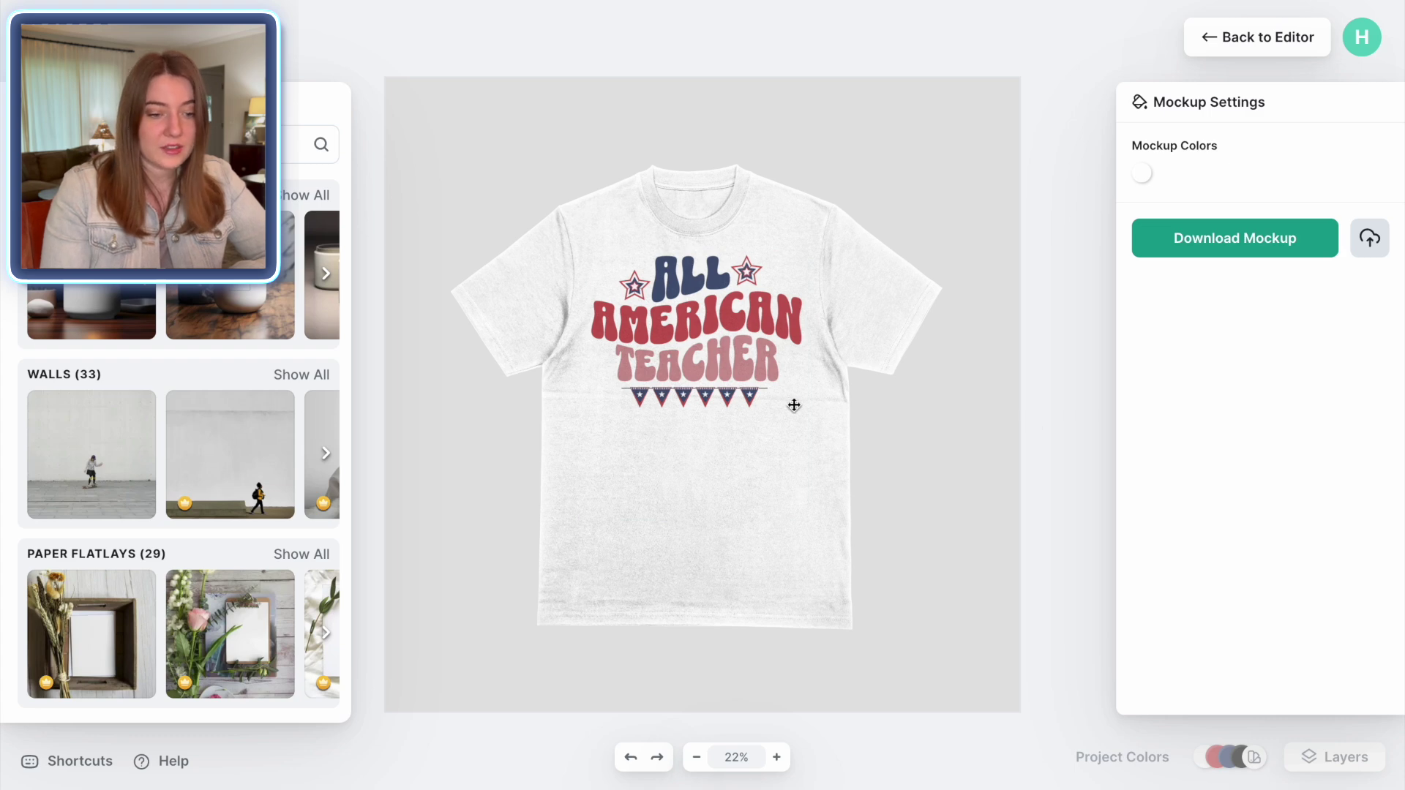
click(1140, 179)
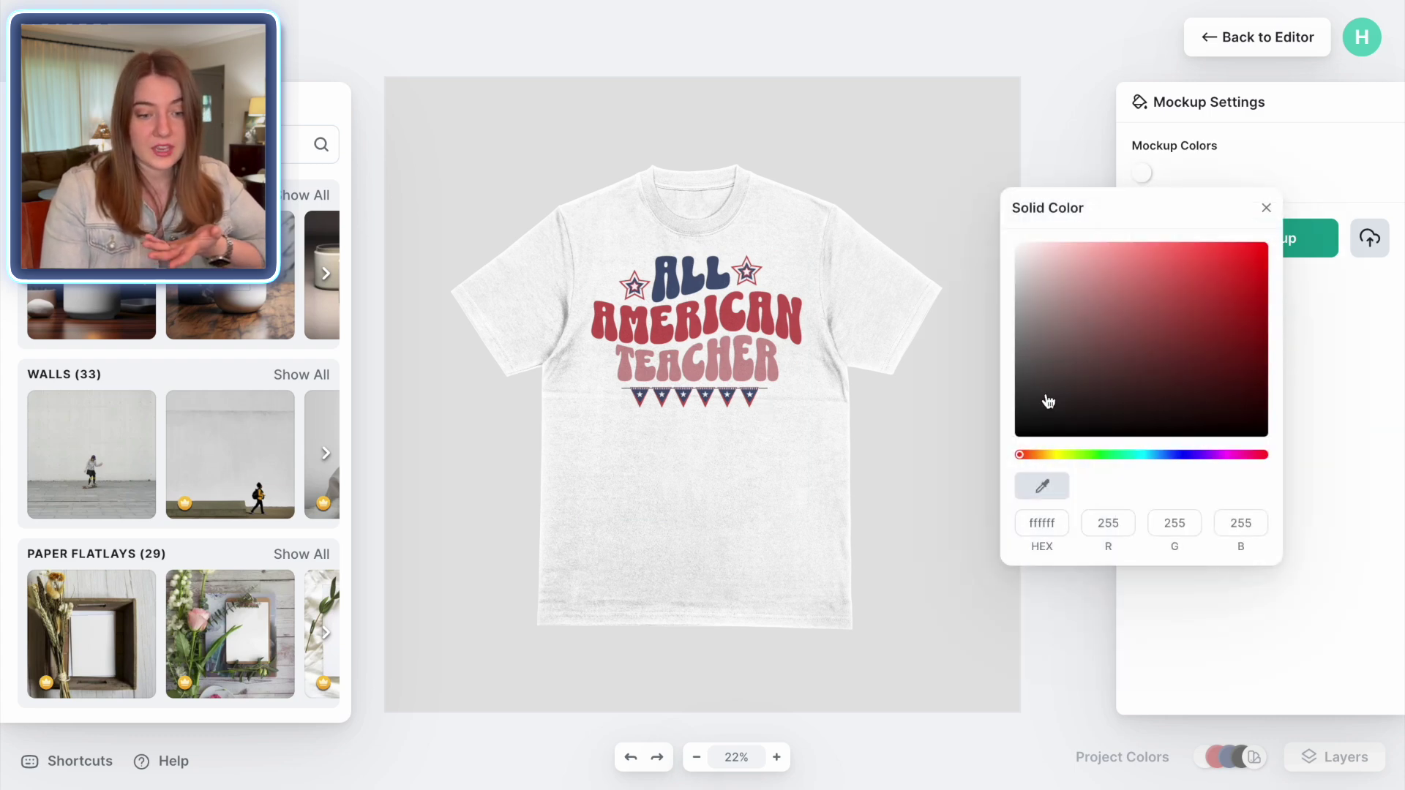
drag(1023, 433, 985, 224)
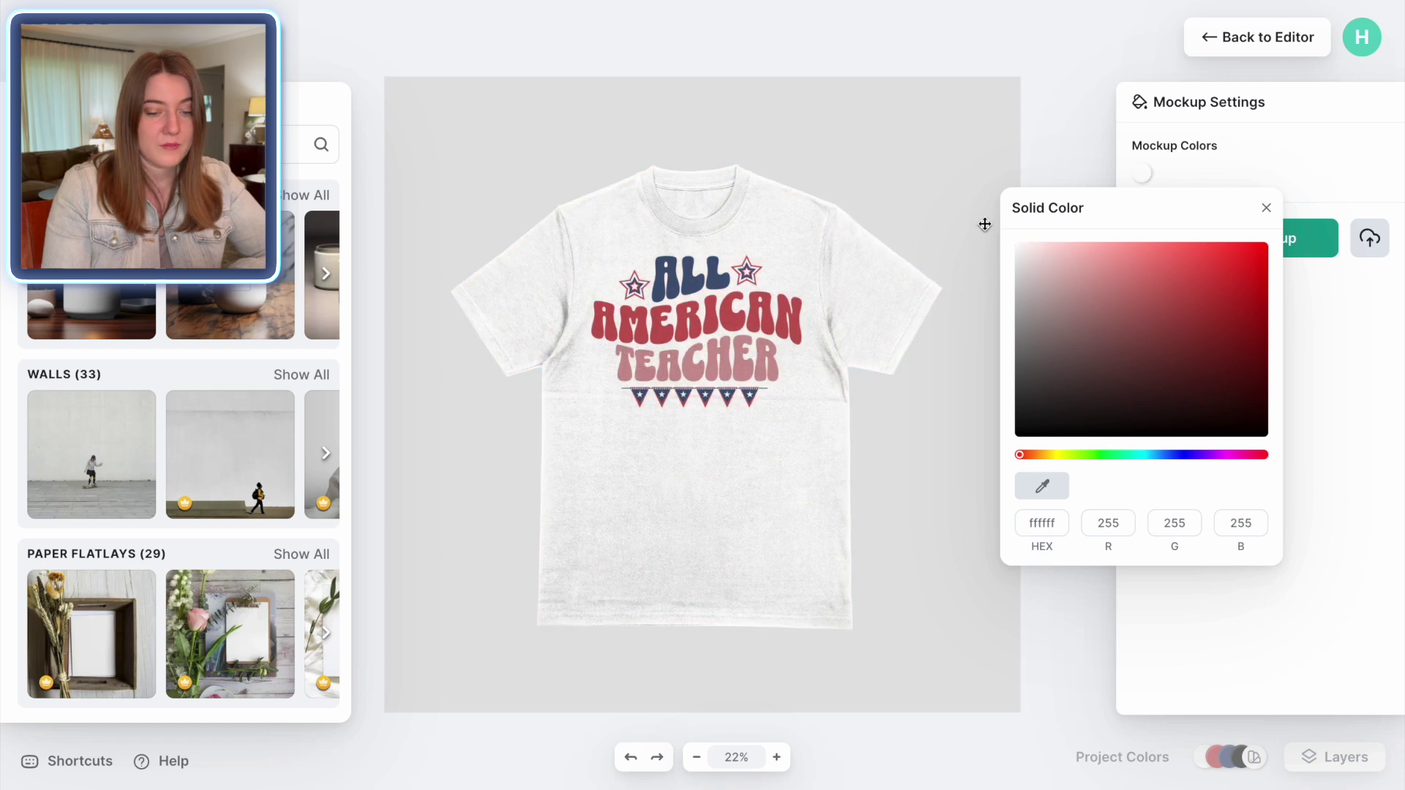
click(1054, 142)
Switch to the T-shirt mockup of the woman on the steps, enlarge and center the design on her chest, and return to the editor
scroll(62, 642, down, 7)
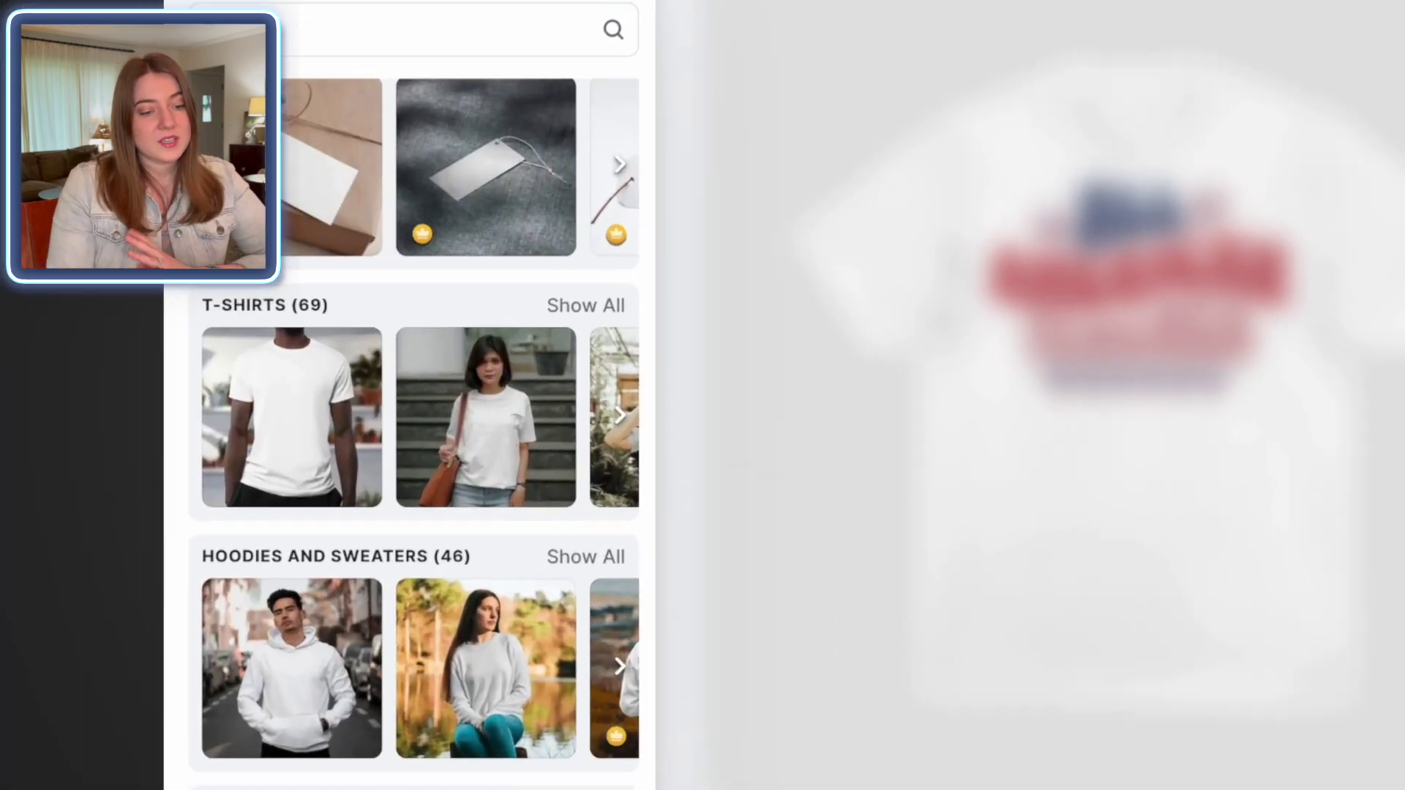
click(230, 421)
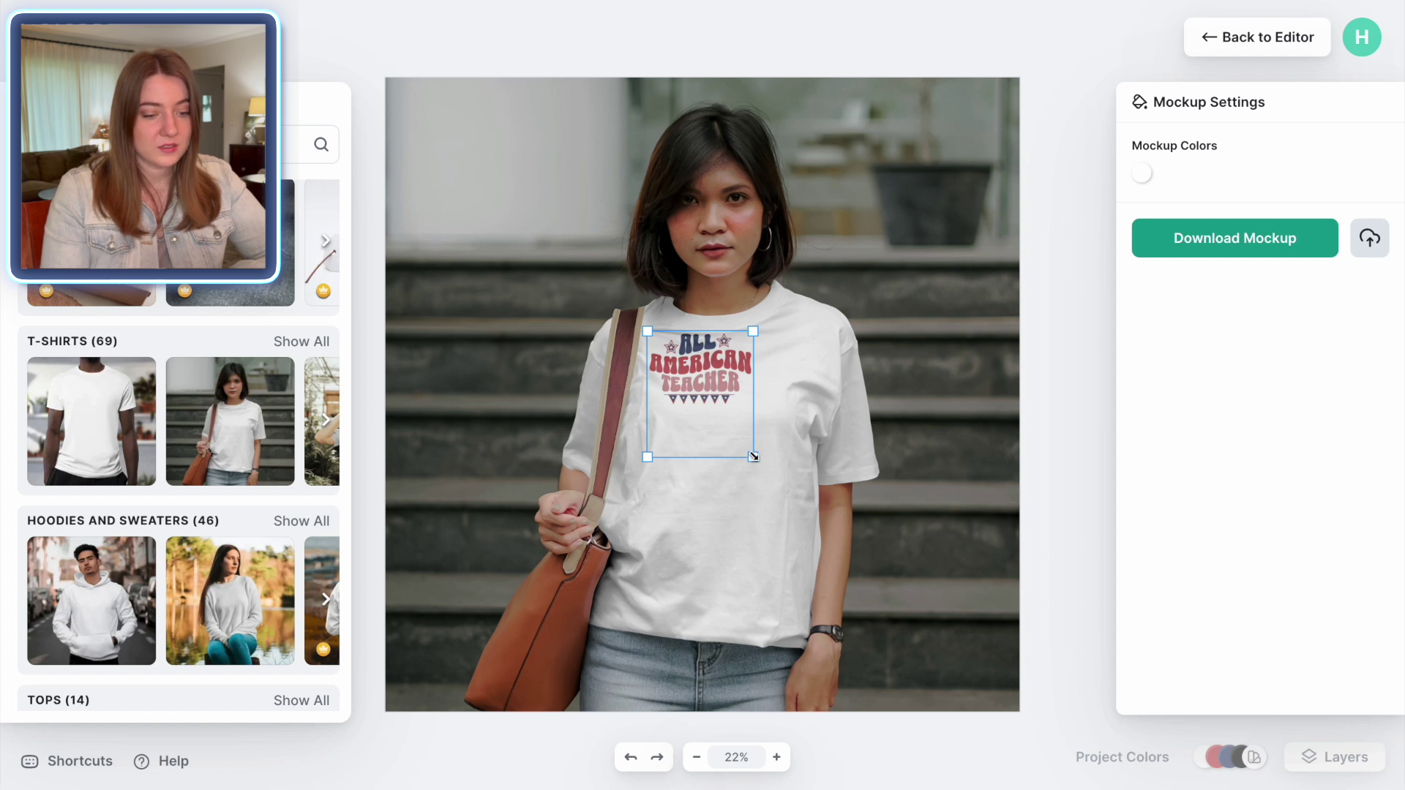
drag(753, 456, 849, 573)
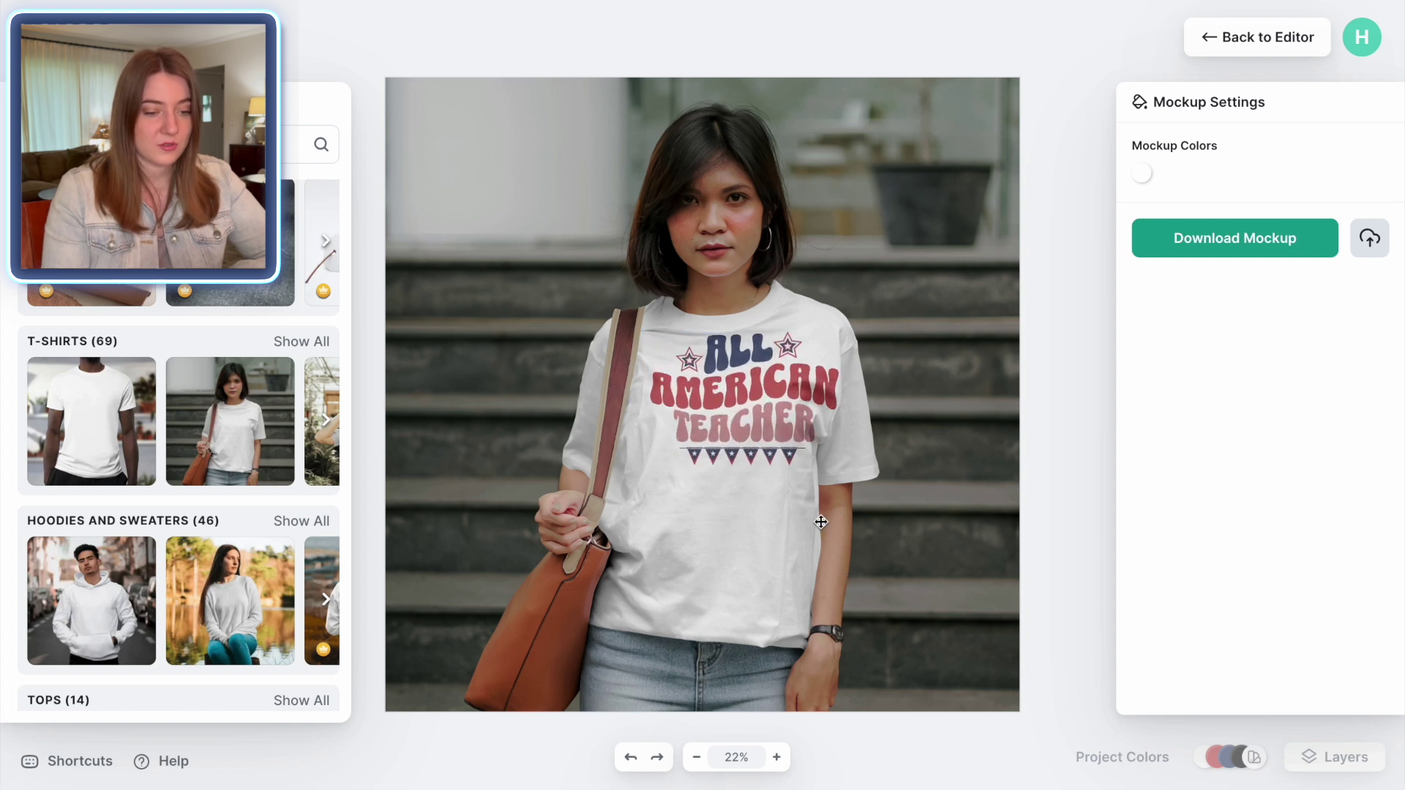
drag(779, 398, 754, 412)
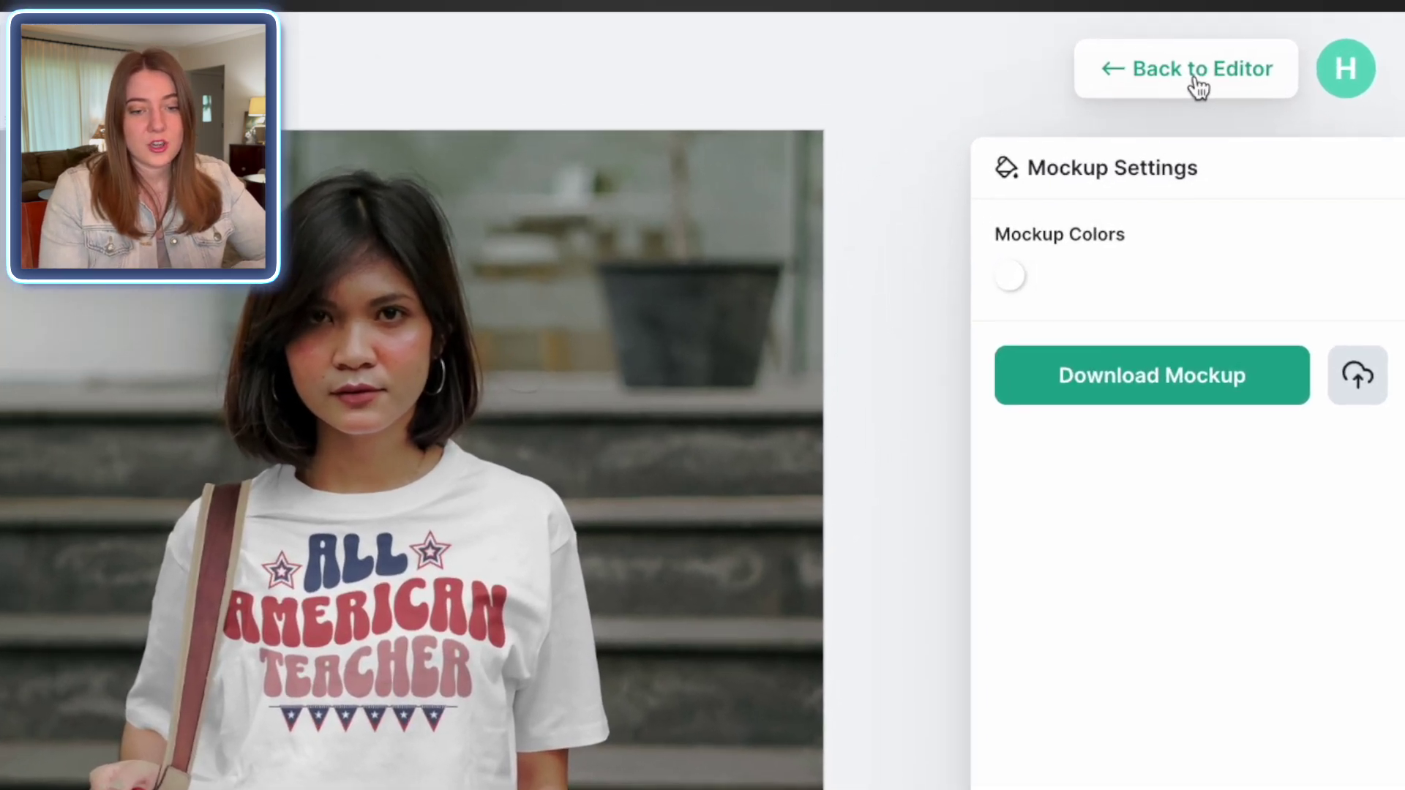
click(1263, 40)
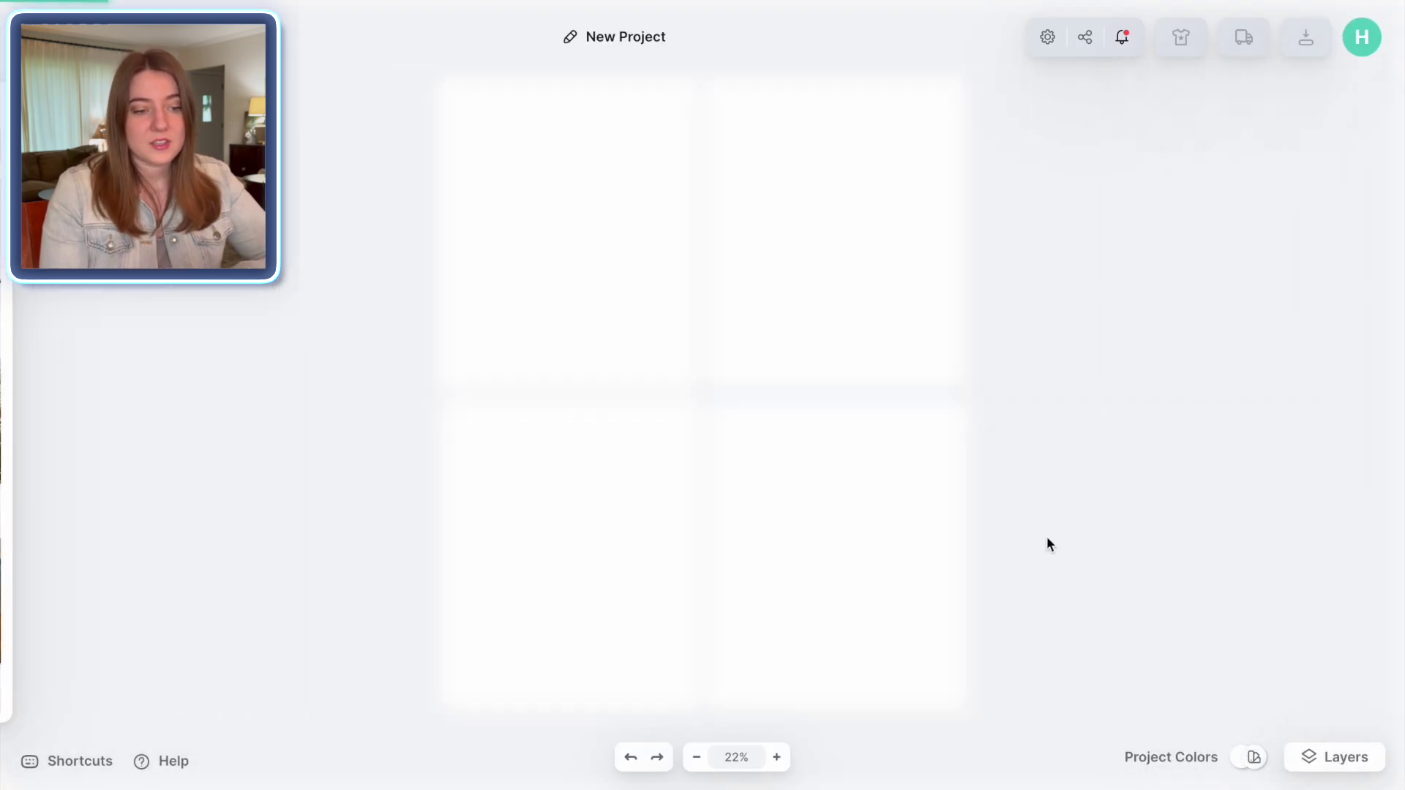